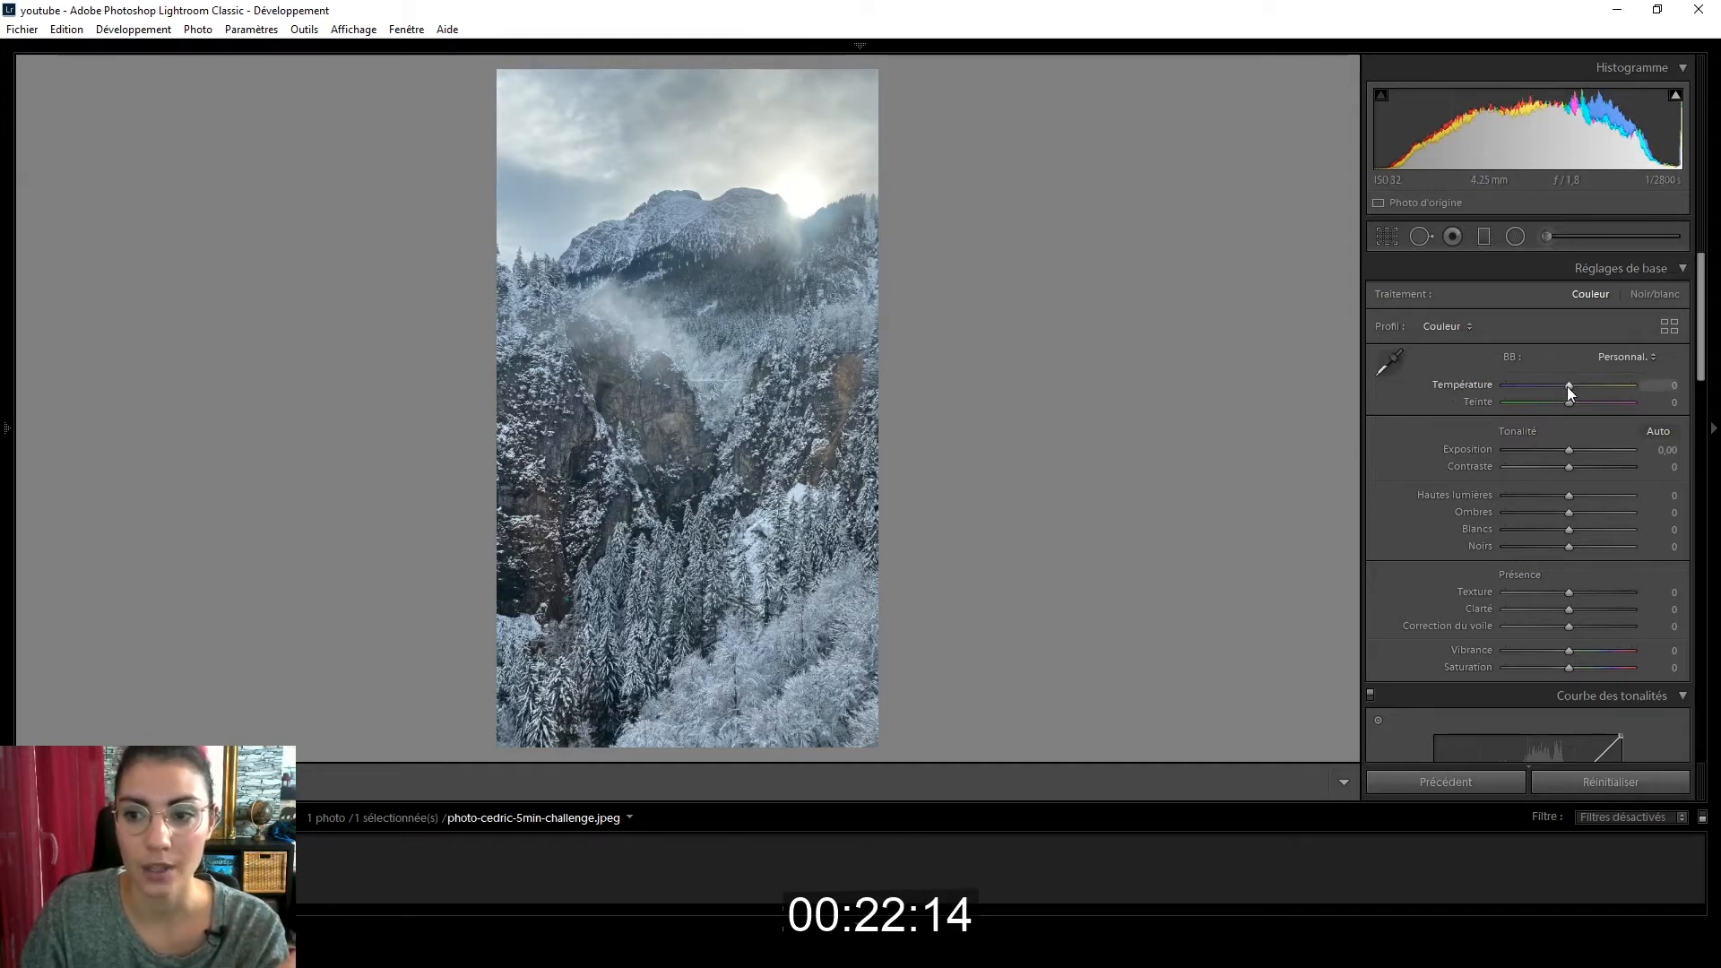
left_click_drag(1568, 385, 1574, 386)
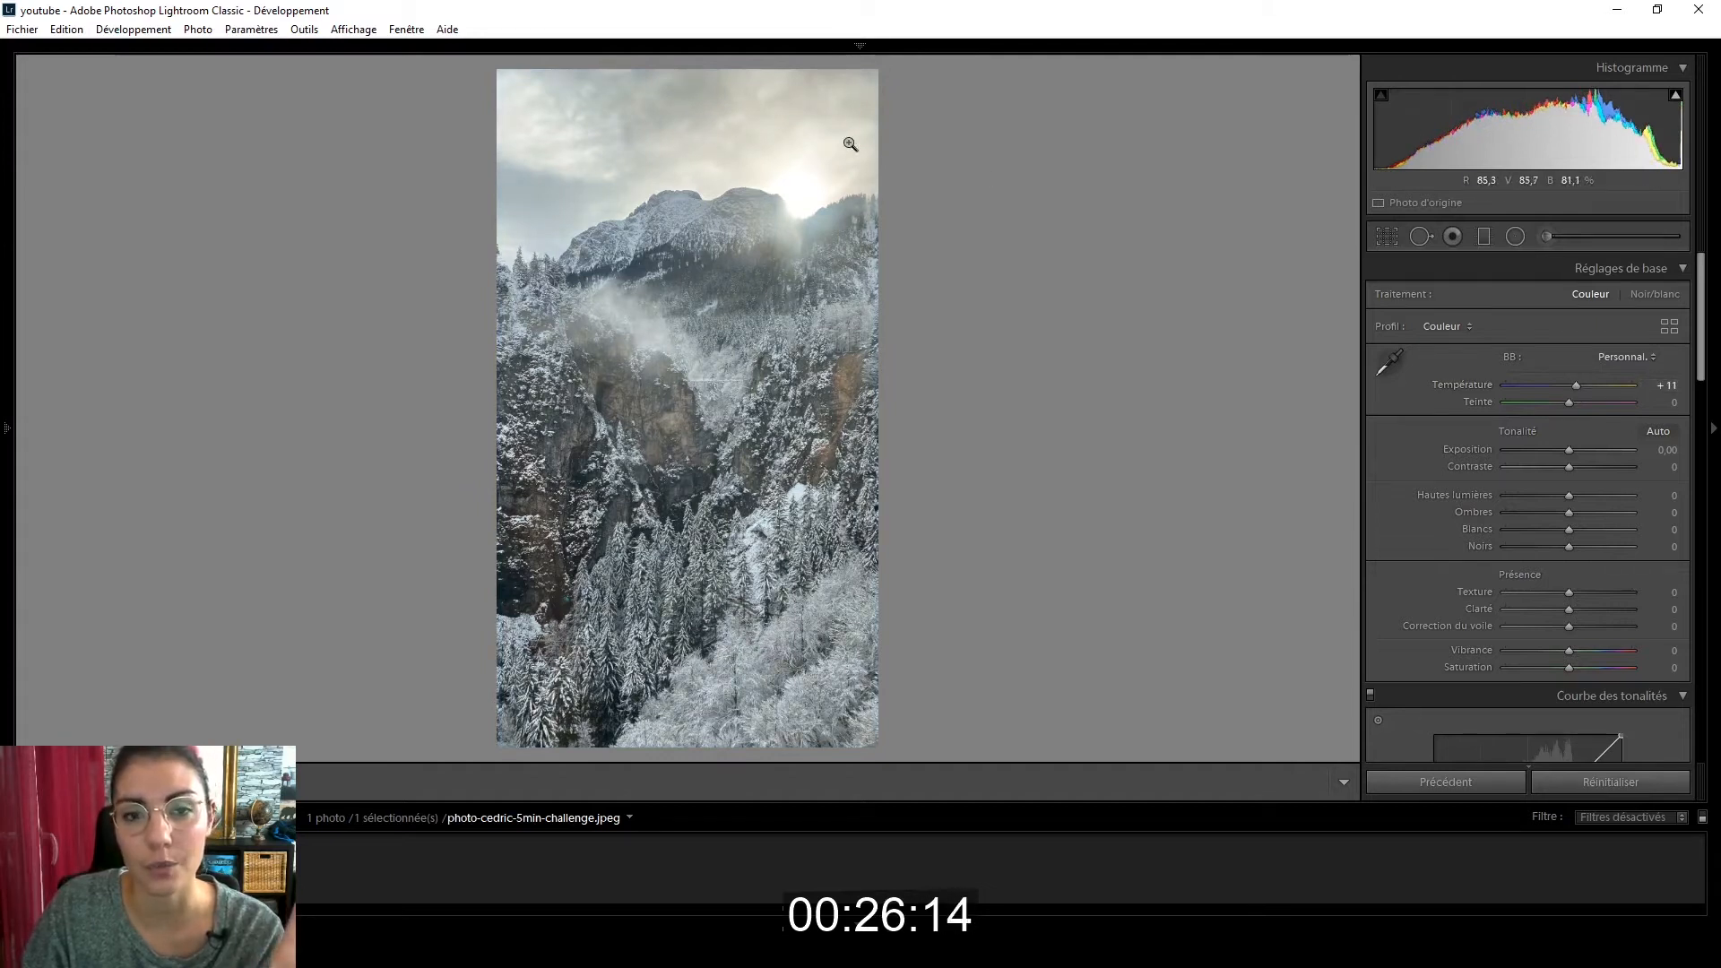
left_click_drag(1574, 385, 1559, 380)
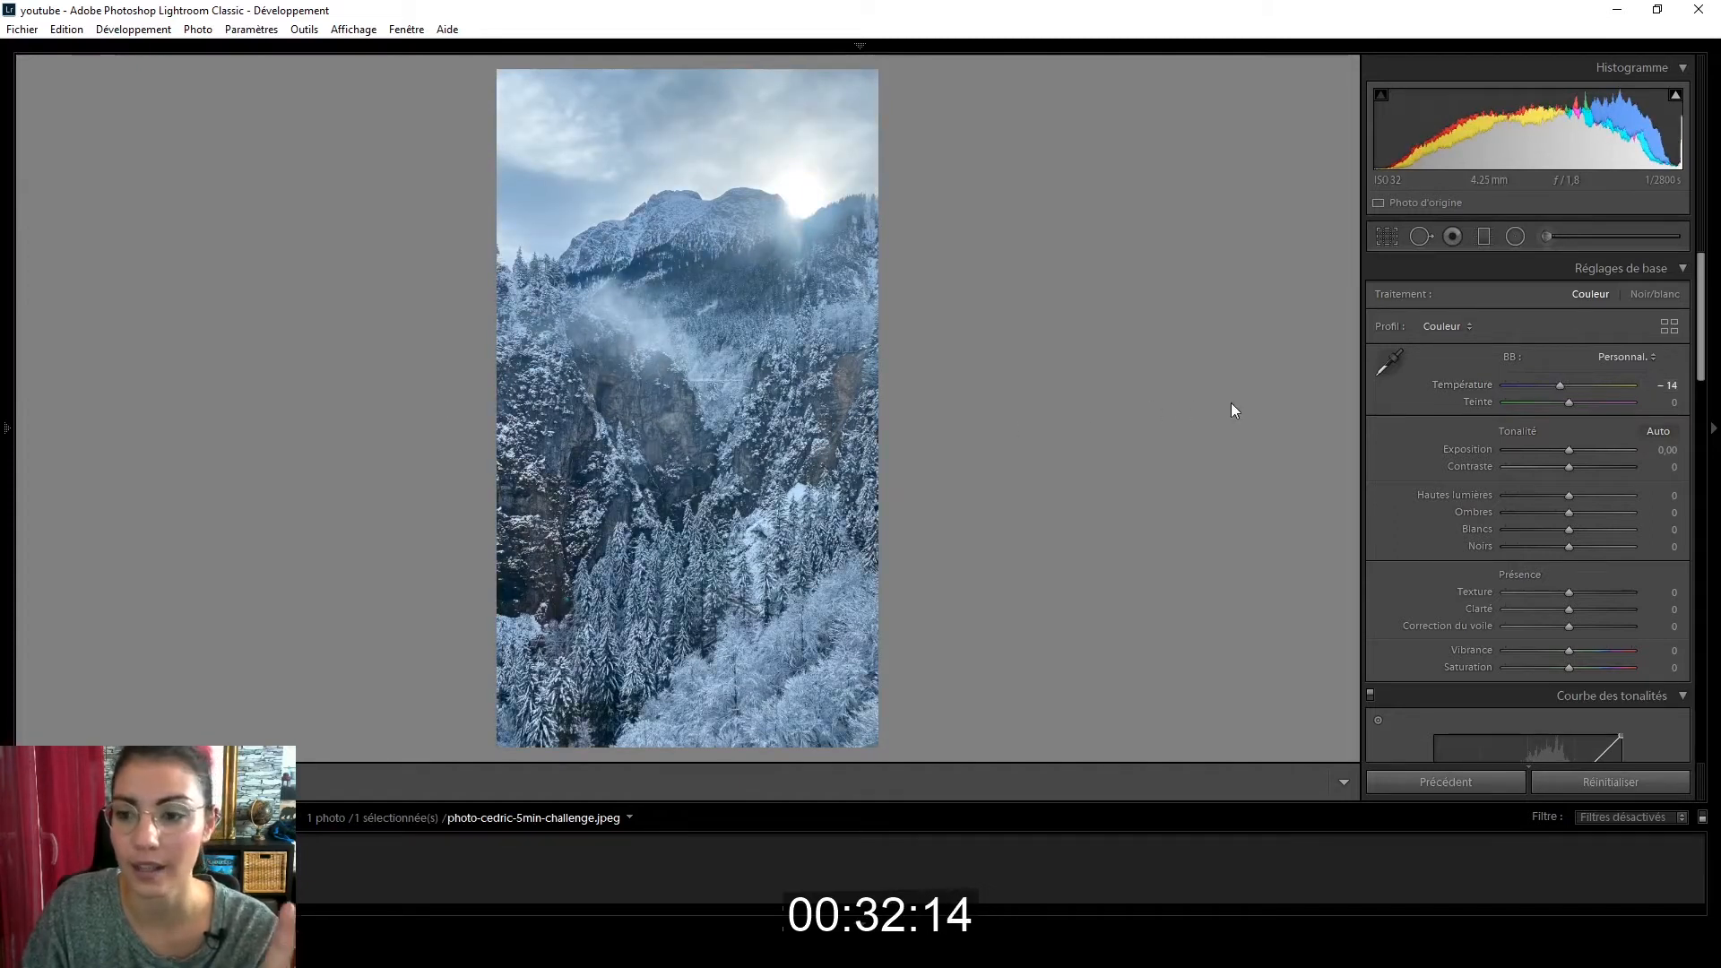
double_click(1559, 386)
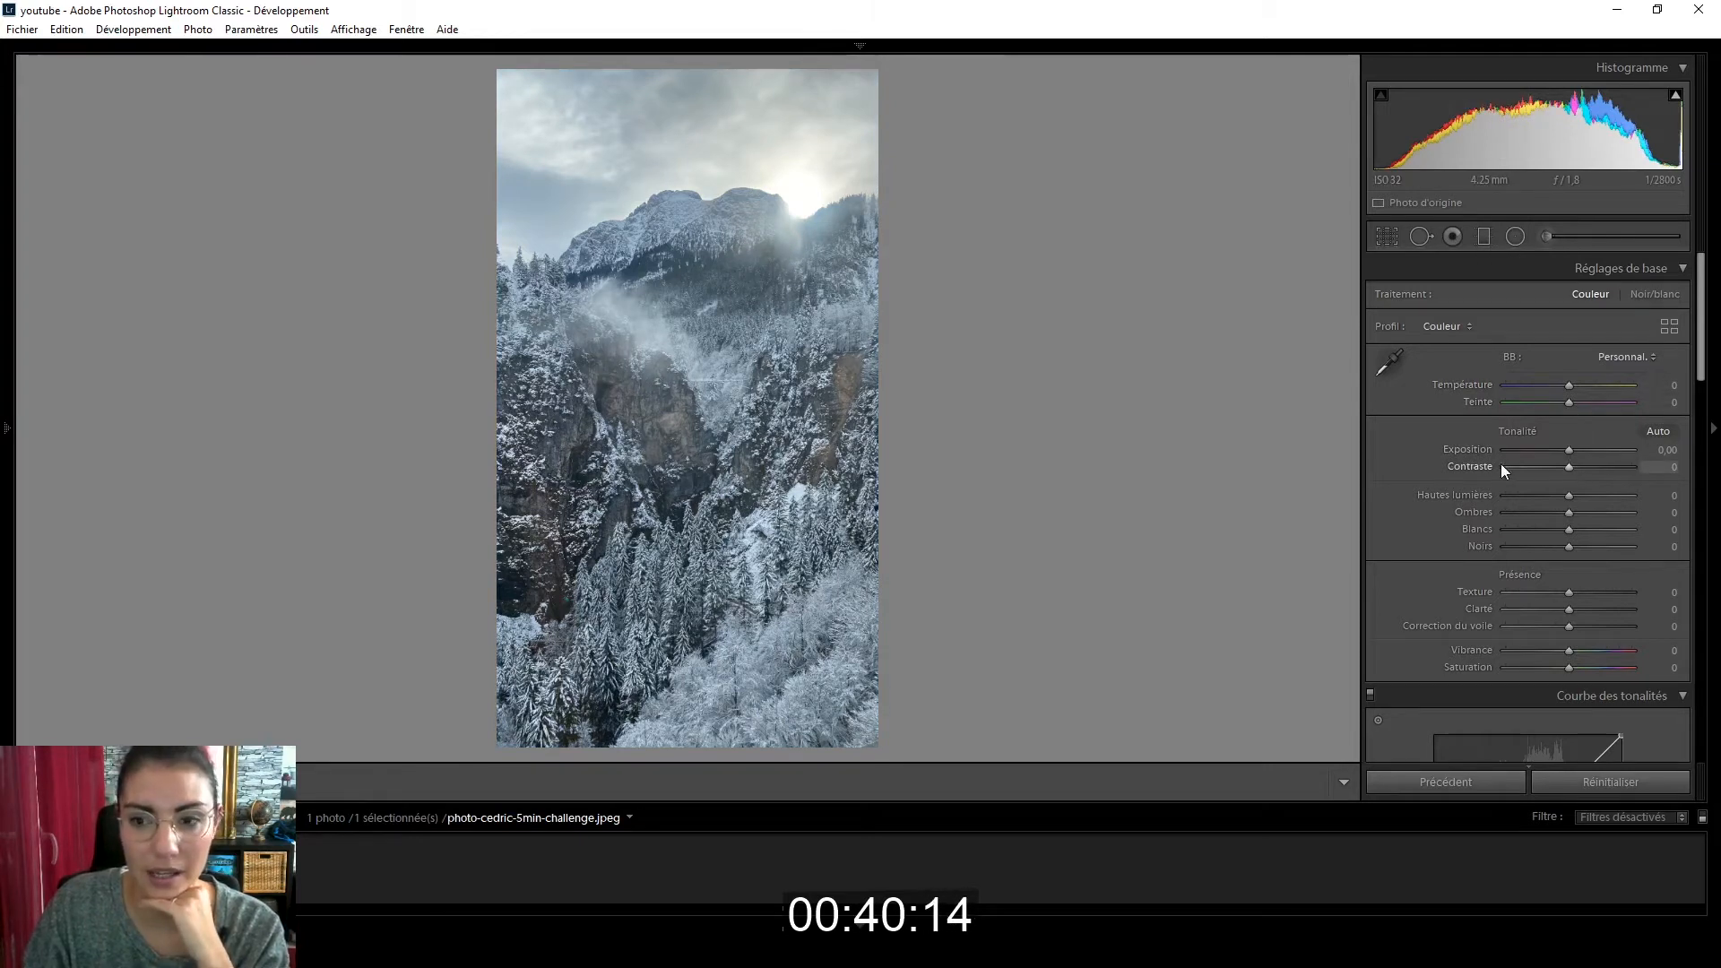
Step: Compare the medium and strong contrast presets on the tone curve and apply Contraste fort
scroll(1439, 453, "down", 6)
left_click(1553, 602)
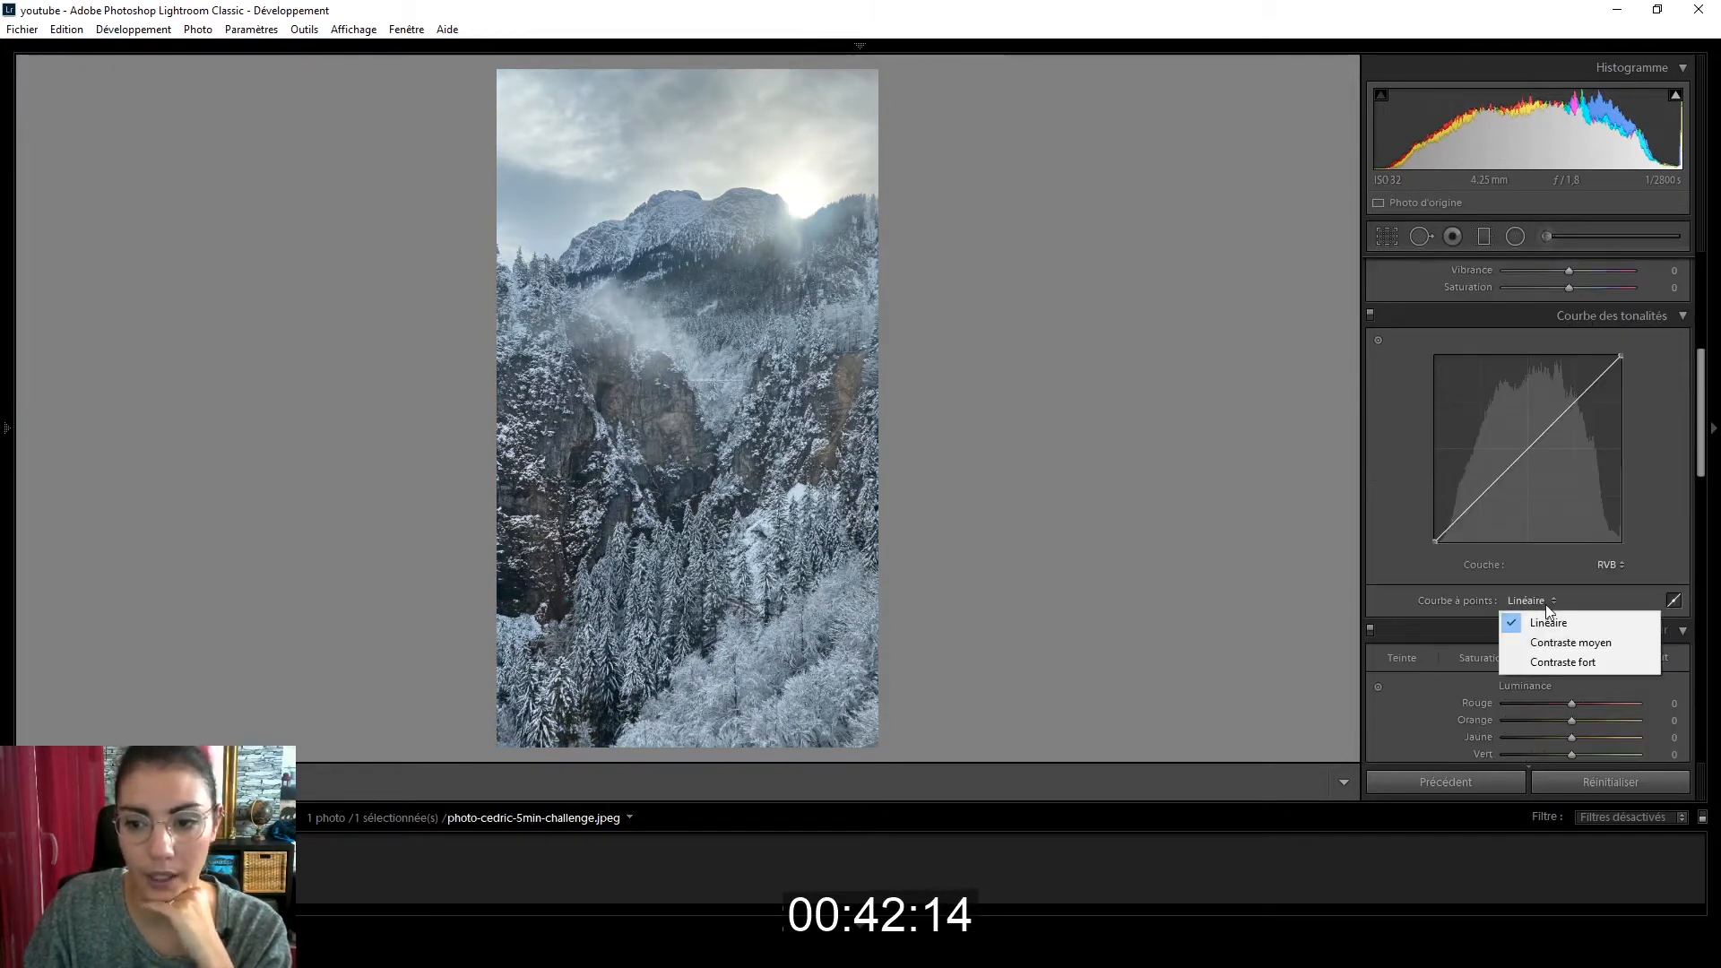
left_click(1552, 638)
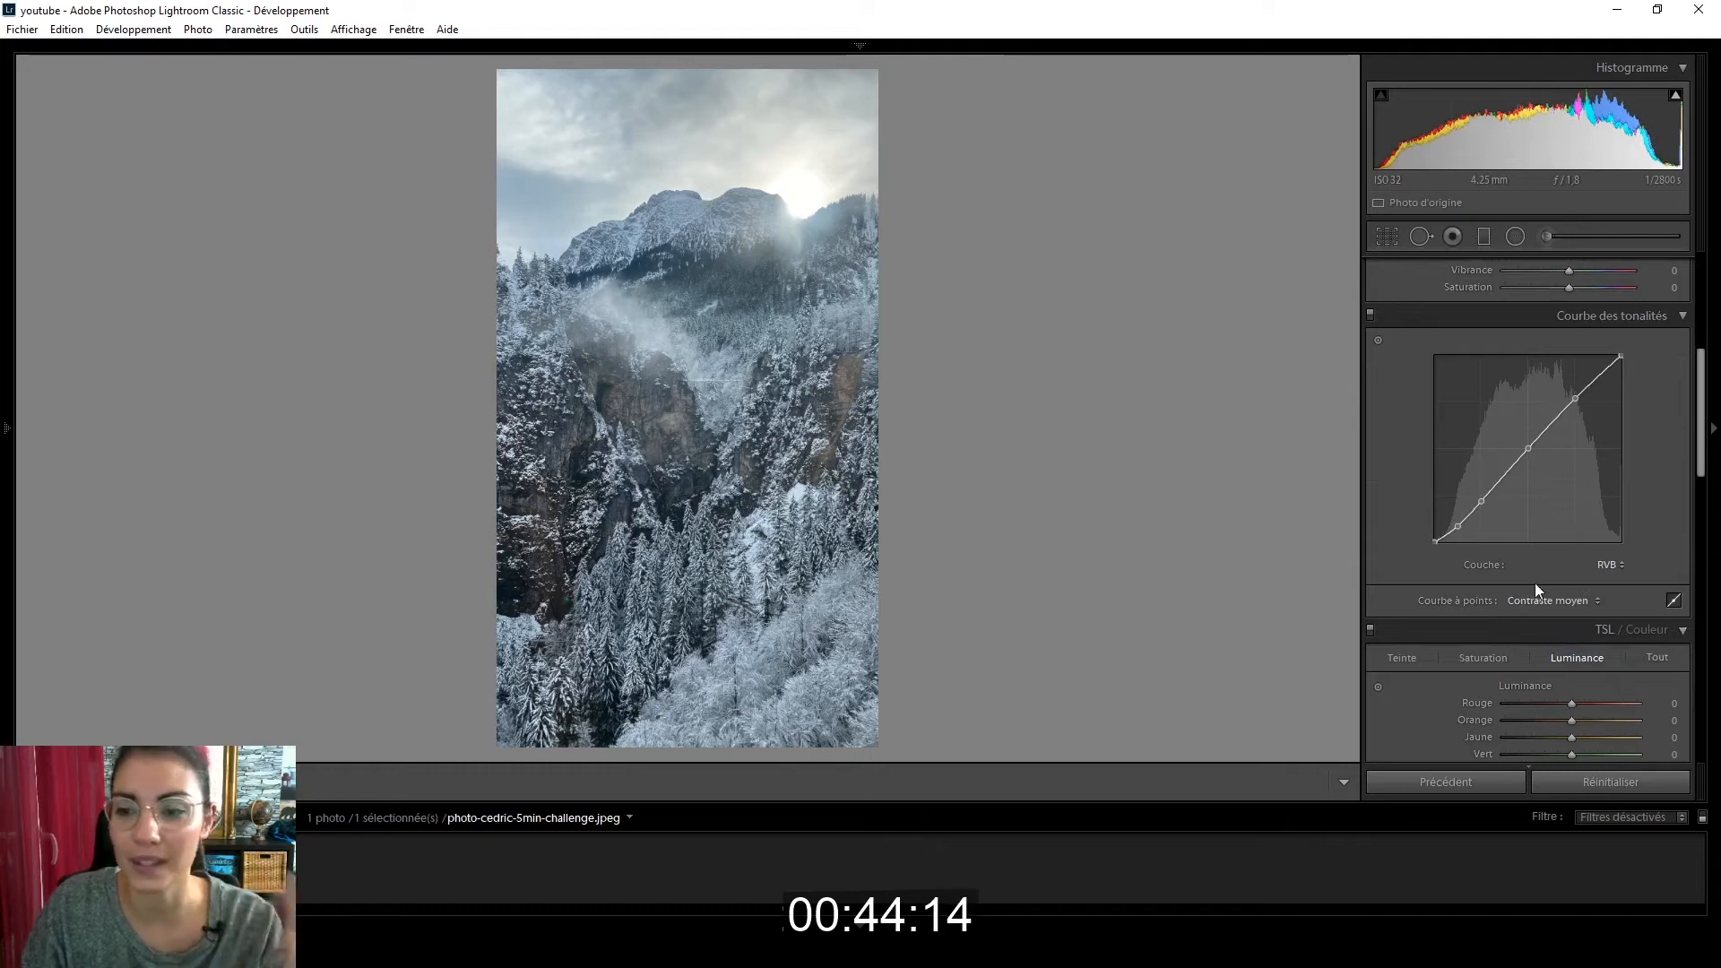
left_click(1550, 600)
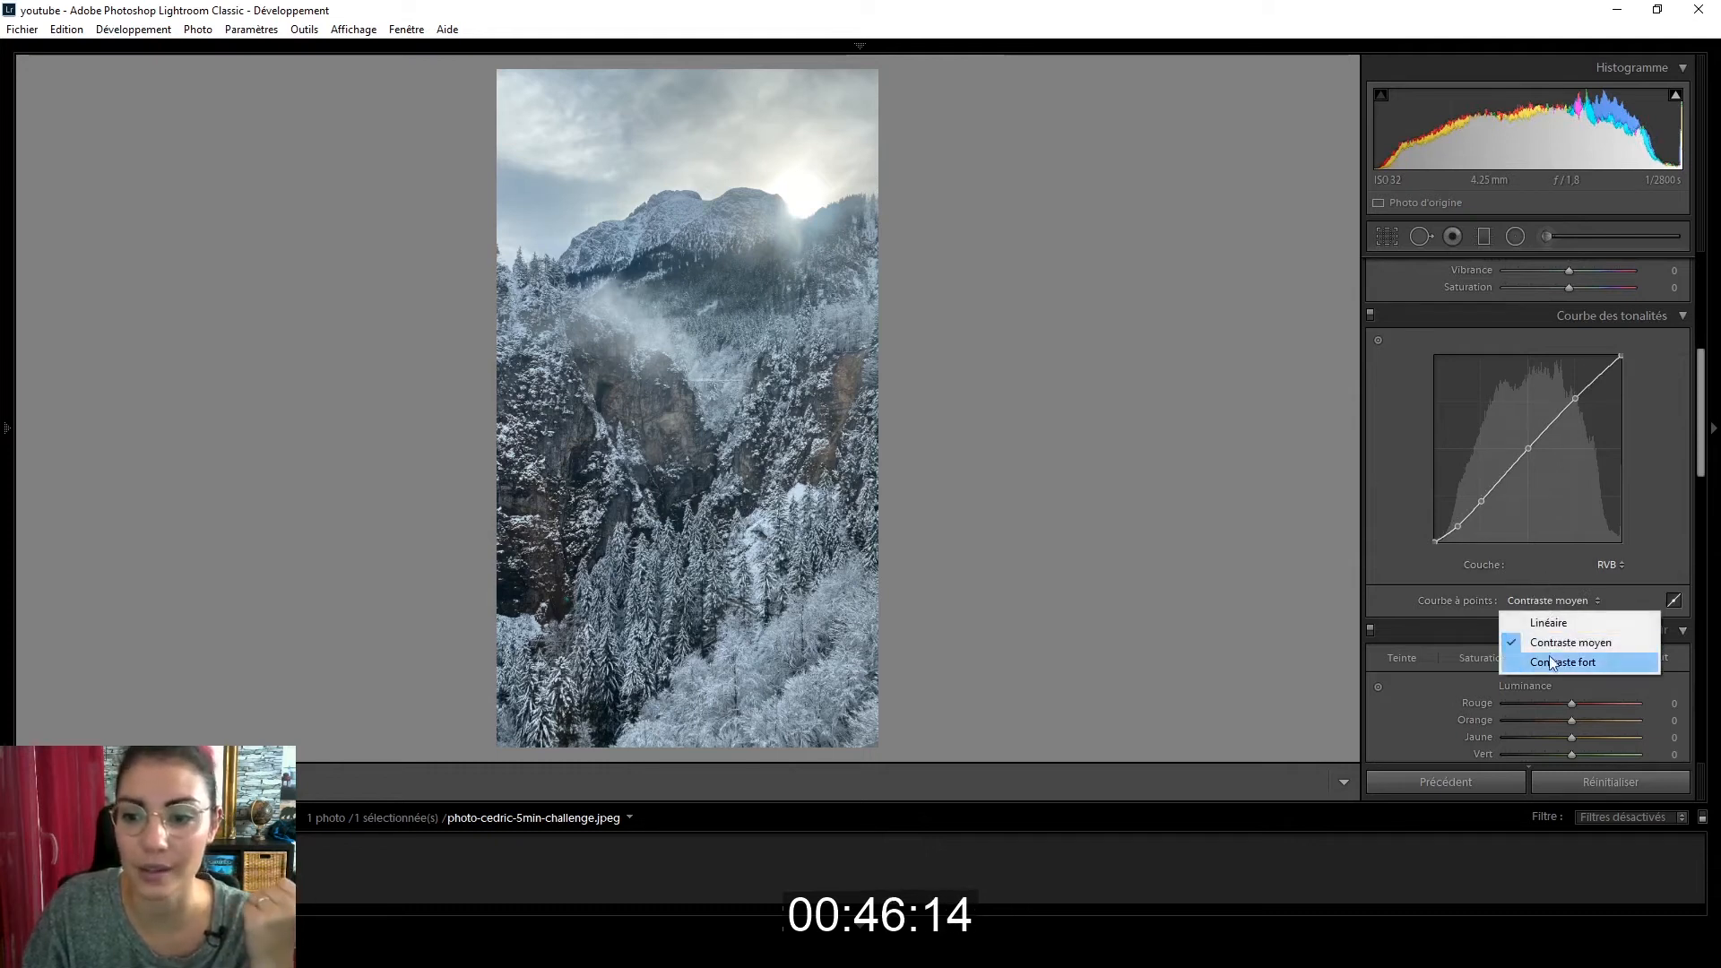
left_click(1553, 663)
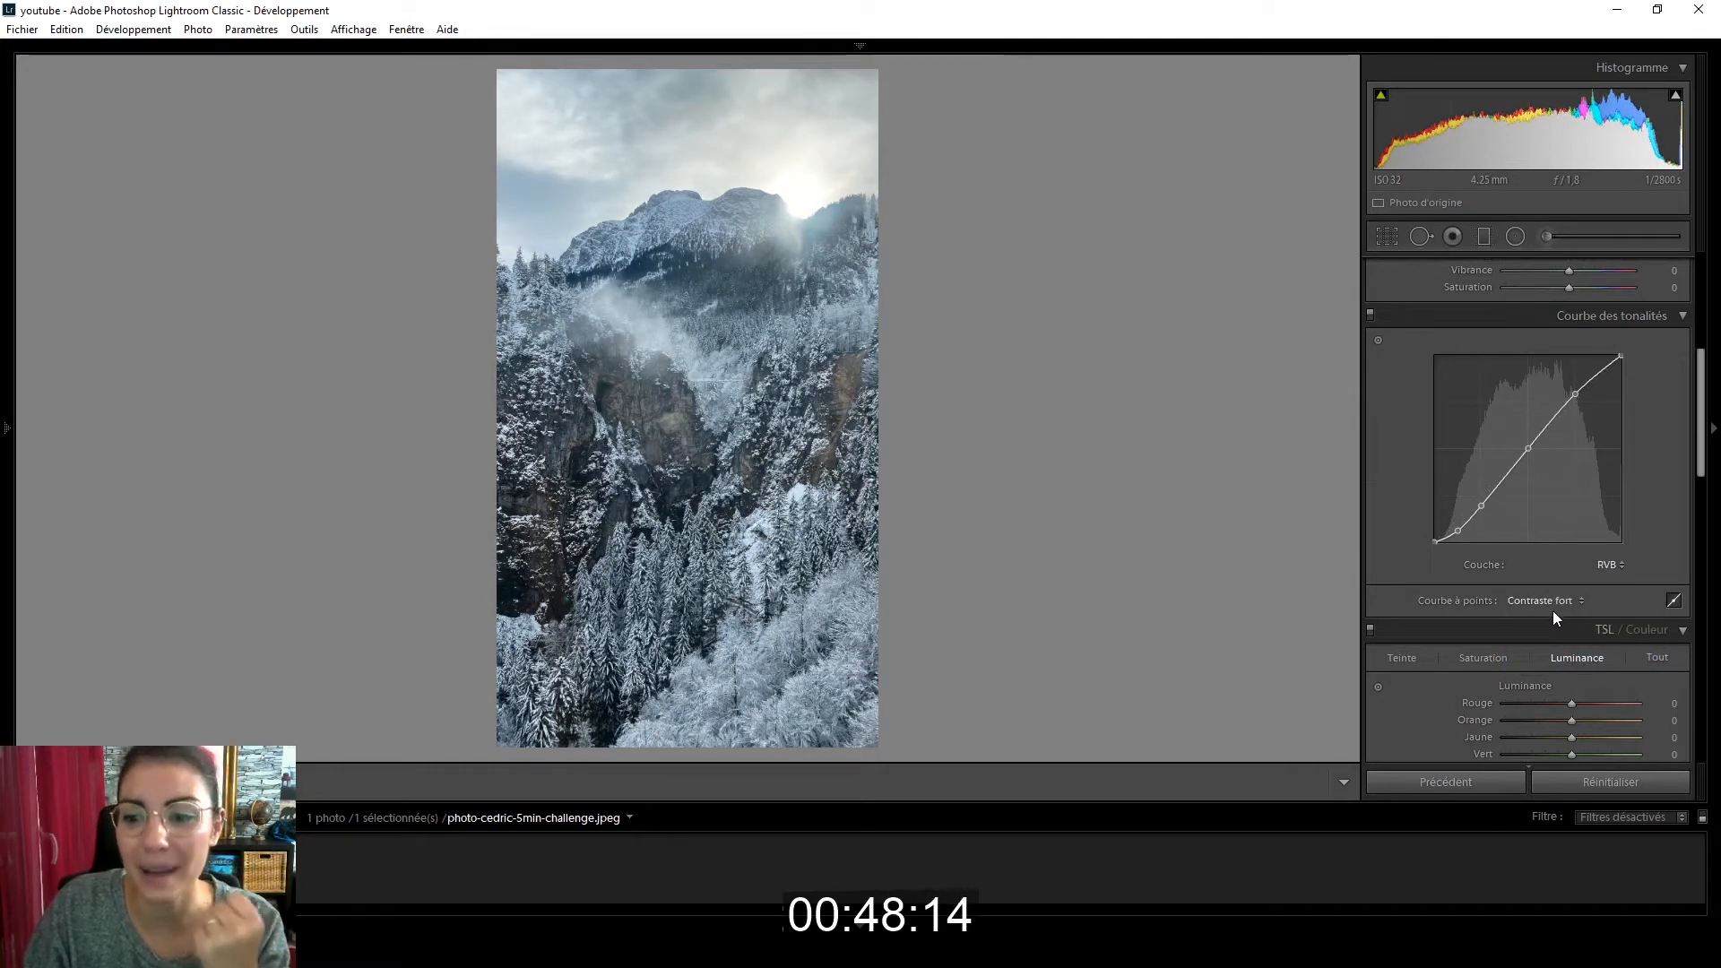
left_click(1552, 600)
left_click(1552, 642)
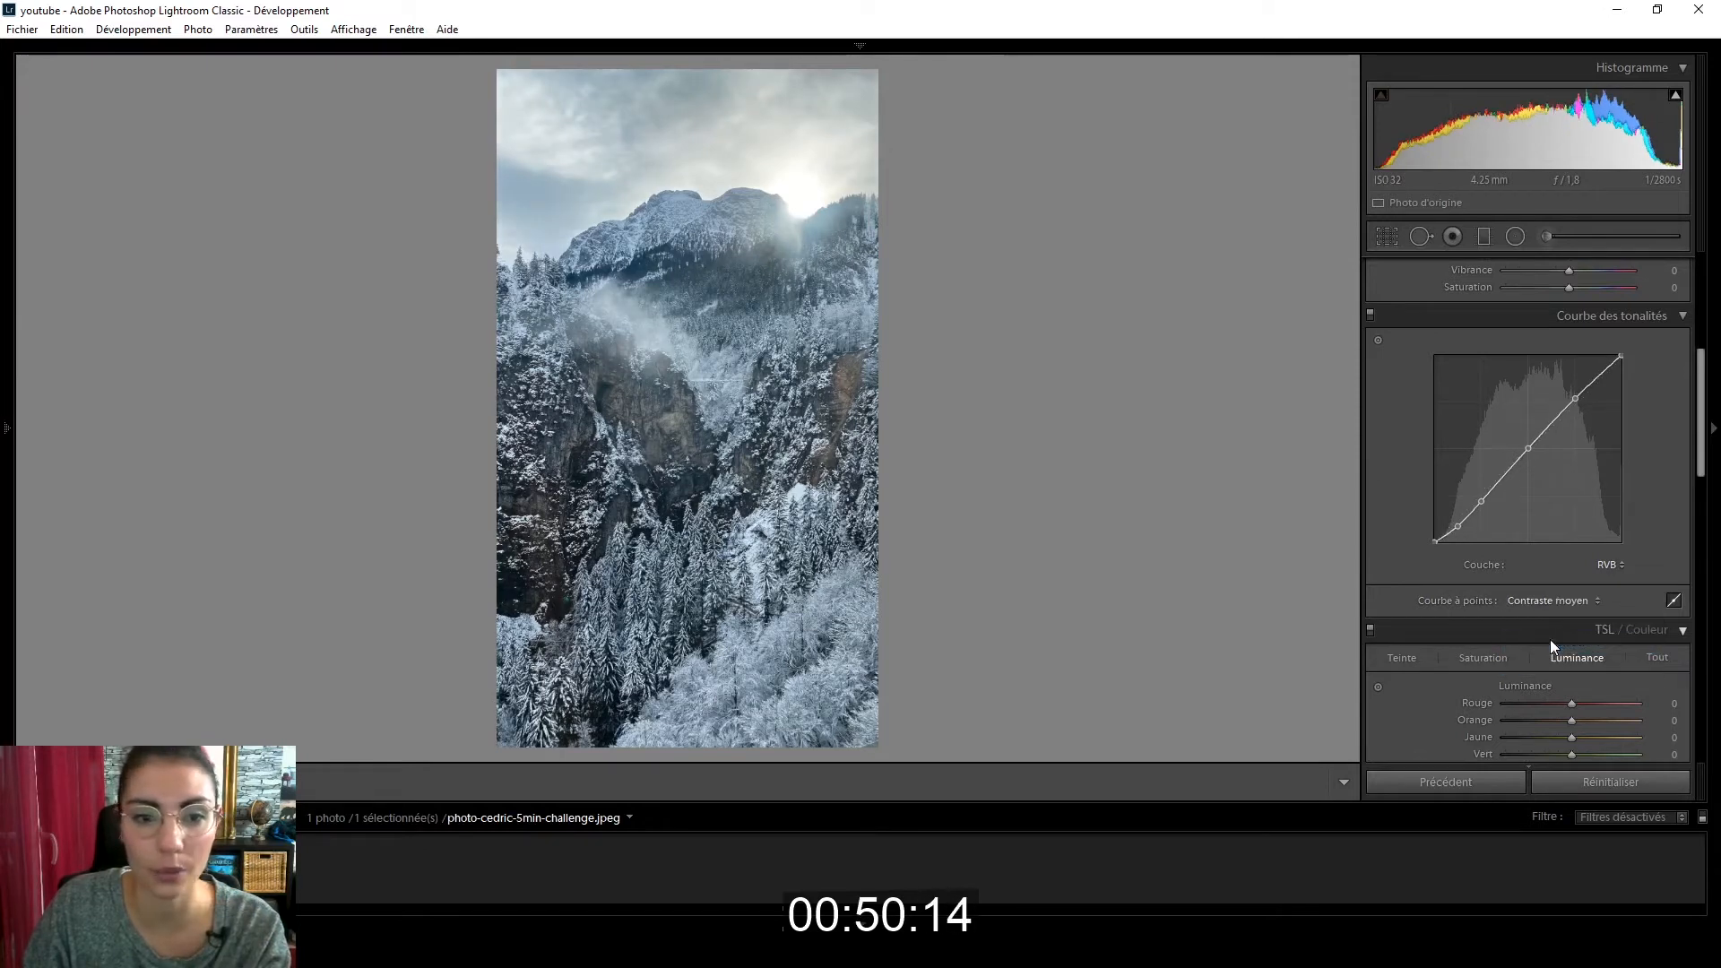
left_click(1552, 600)
left_click(1551, 661)
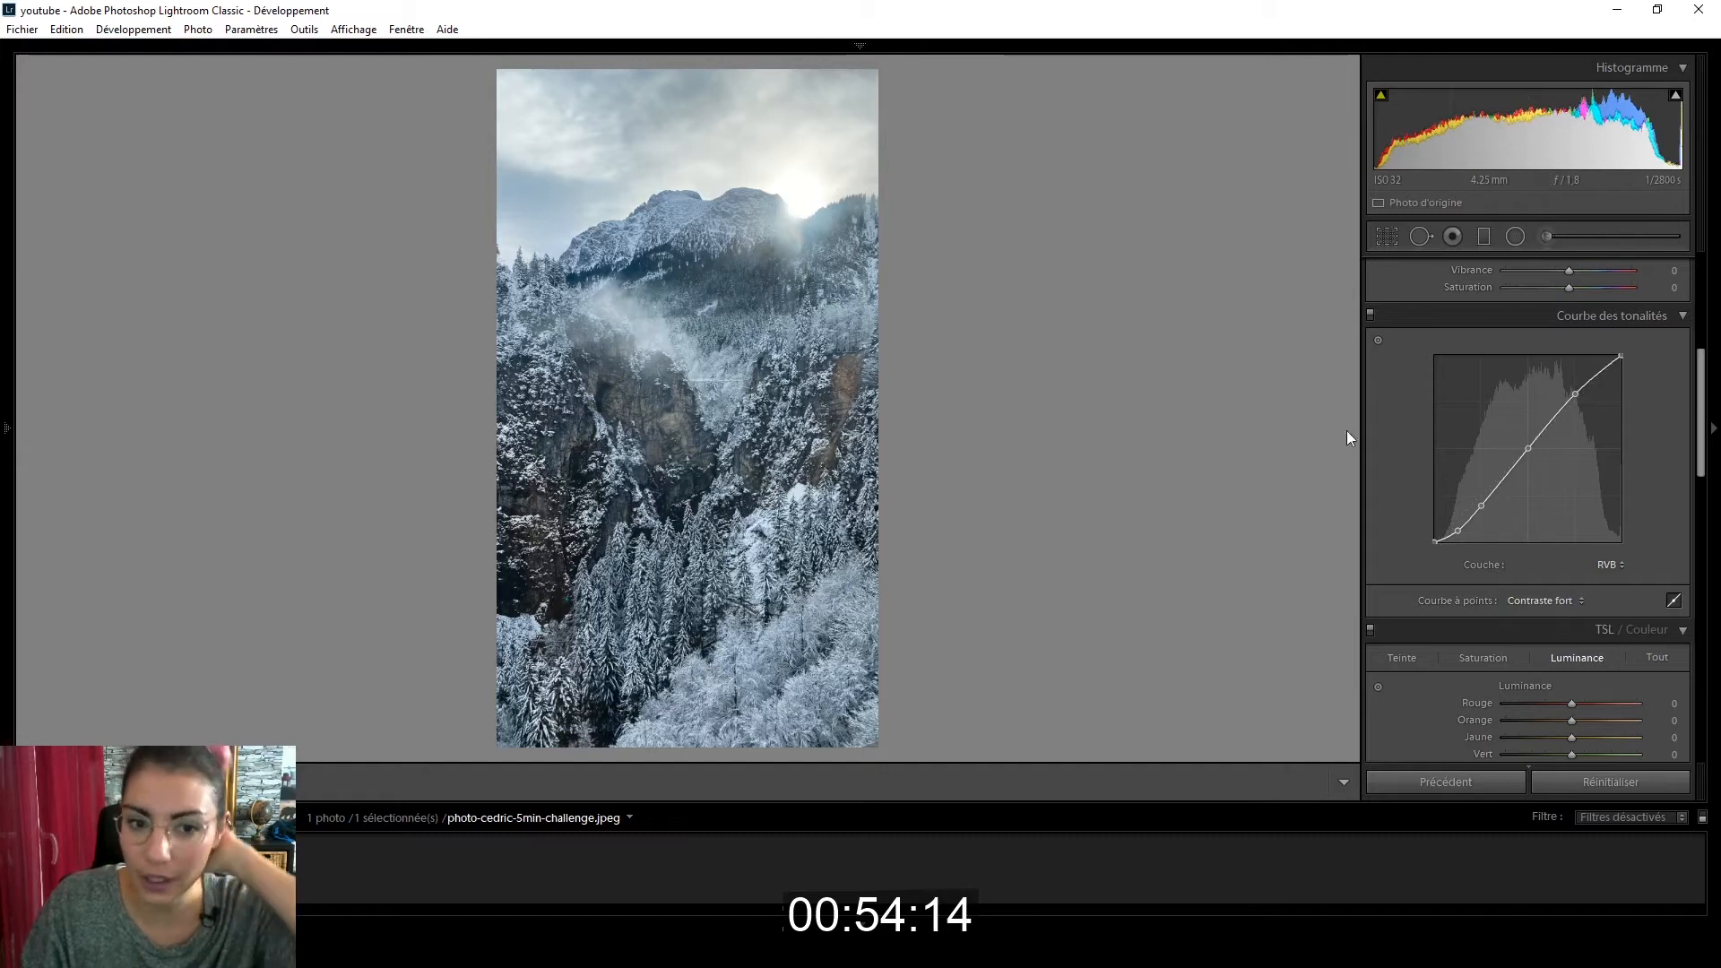
Step: Tint the split-toning highlights with a hue of 20 and a saturation of 15
scroll(1385, 460, "down", 3)
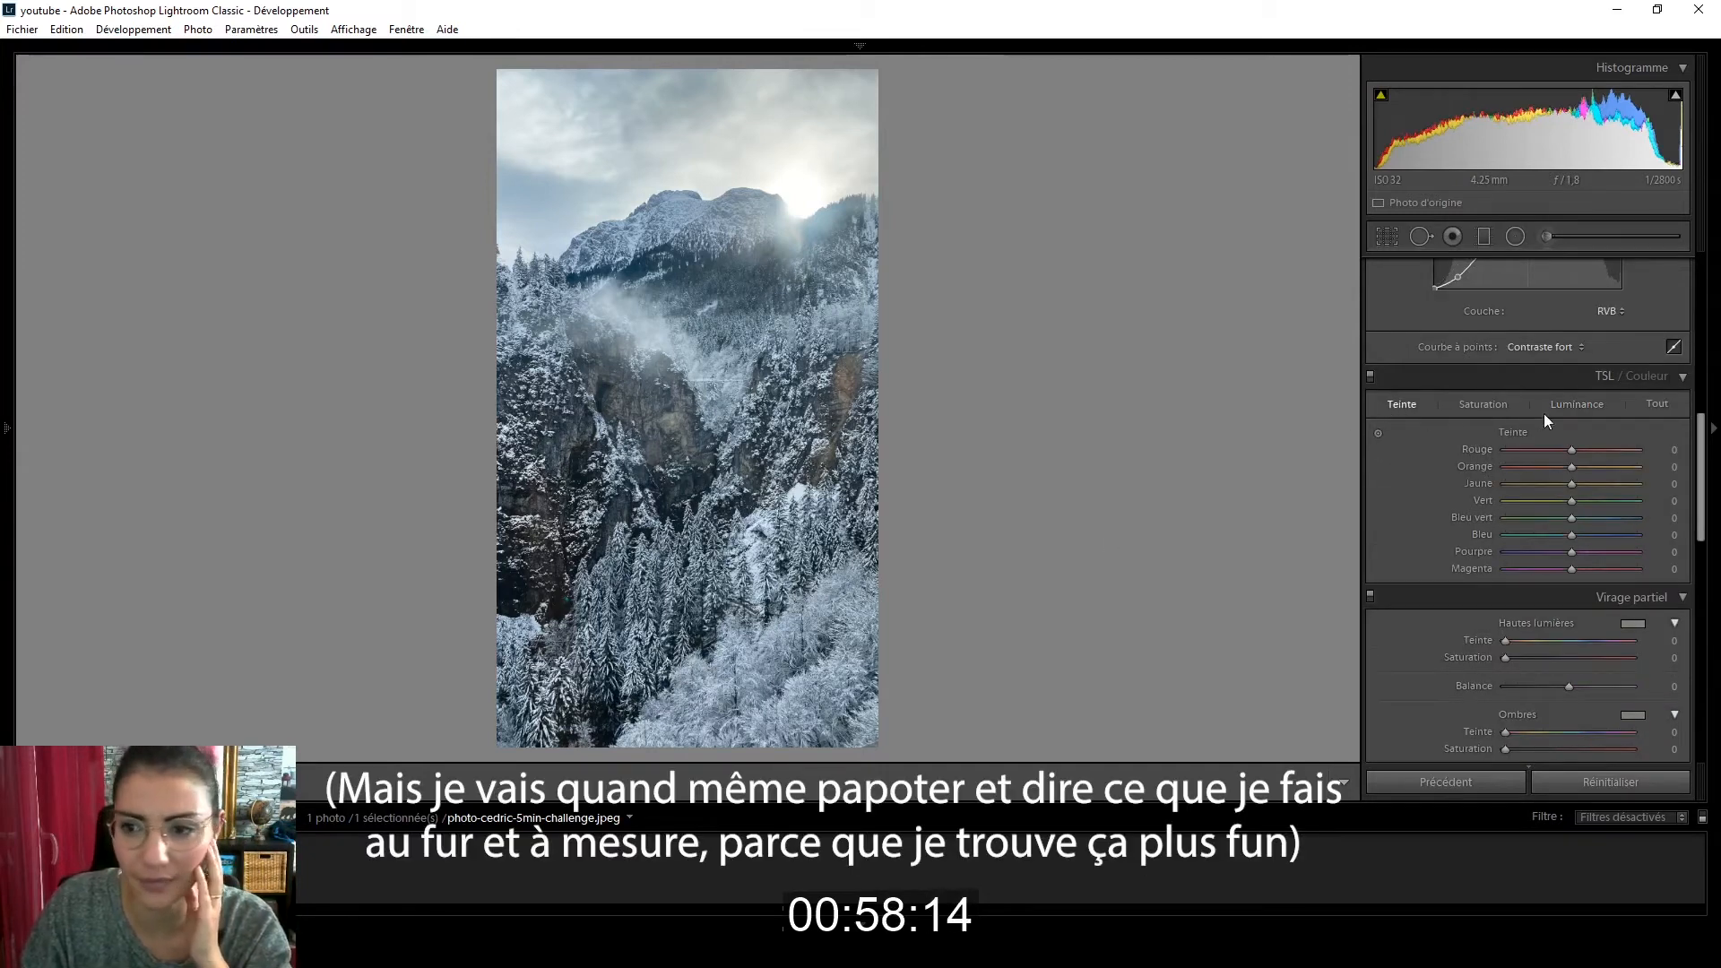
left_click(1643, 376)
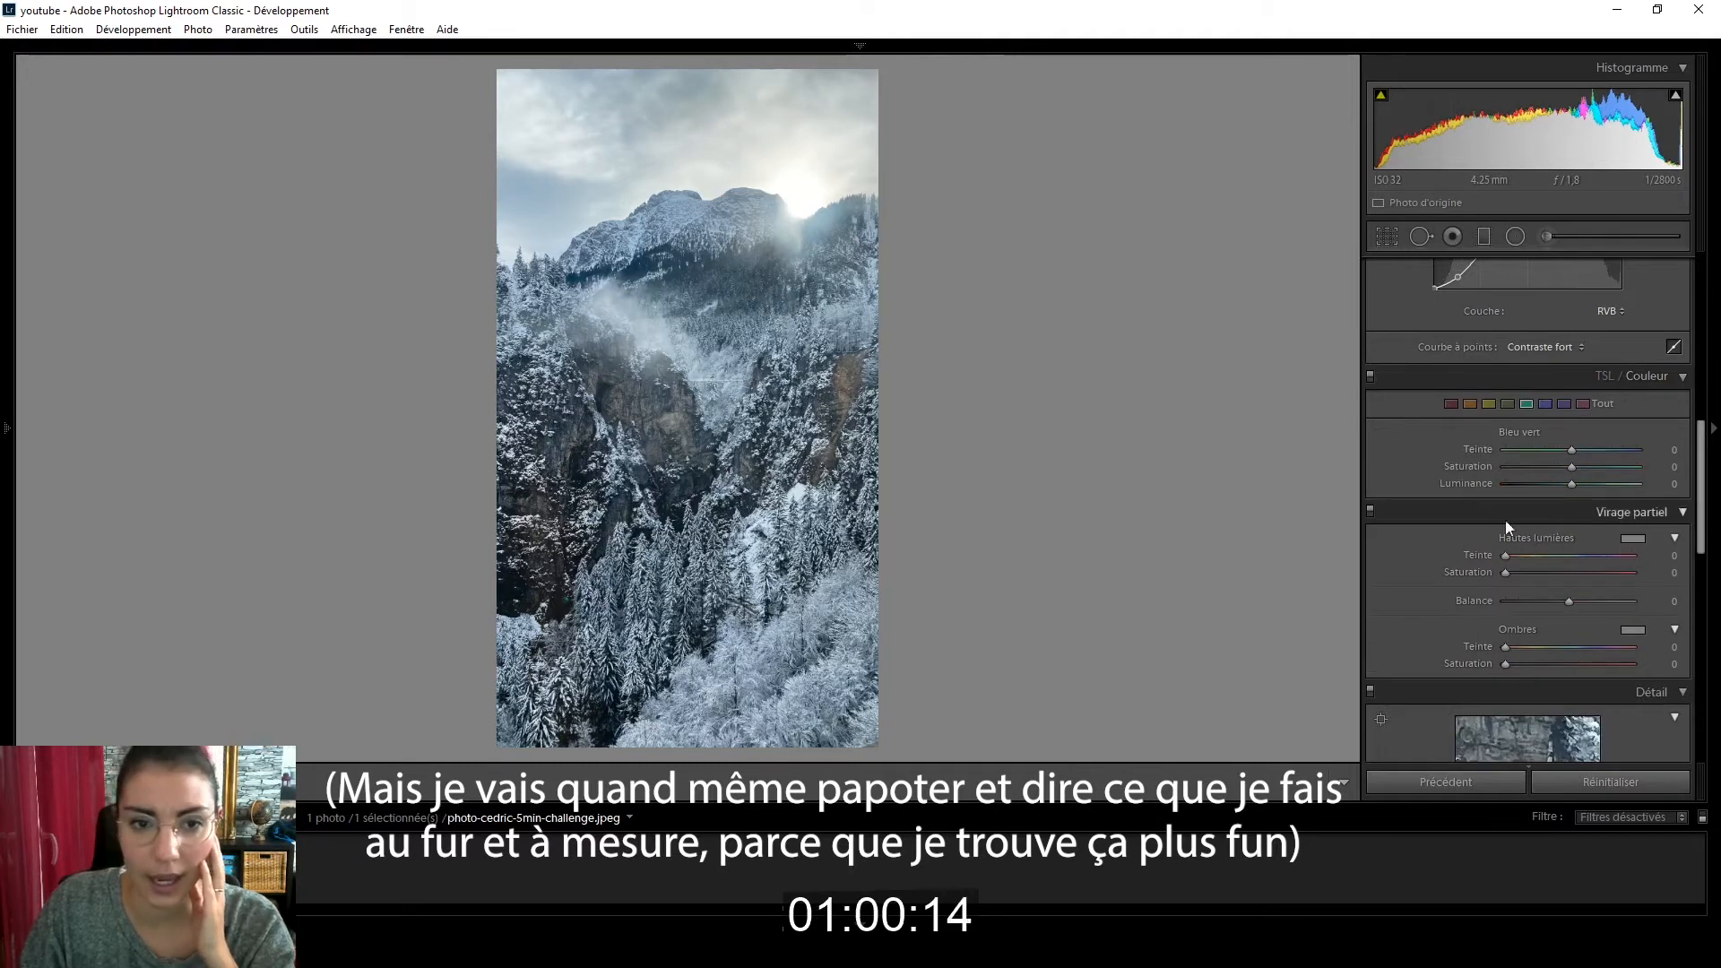
scroll(1504, 520, "down", 2)
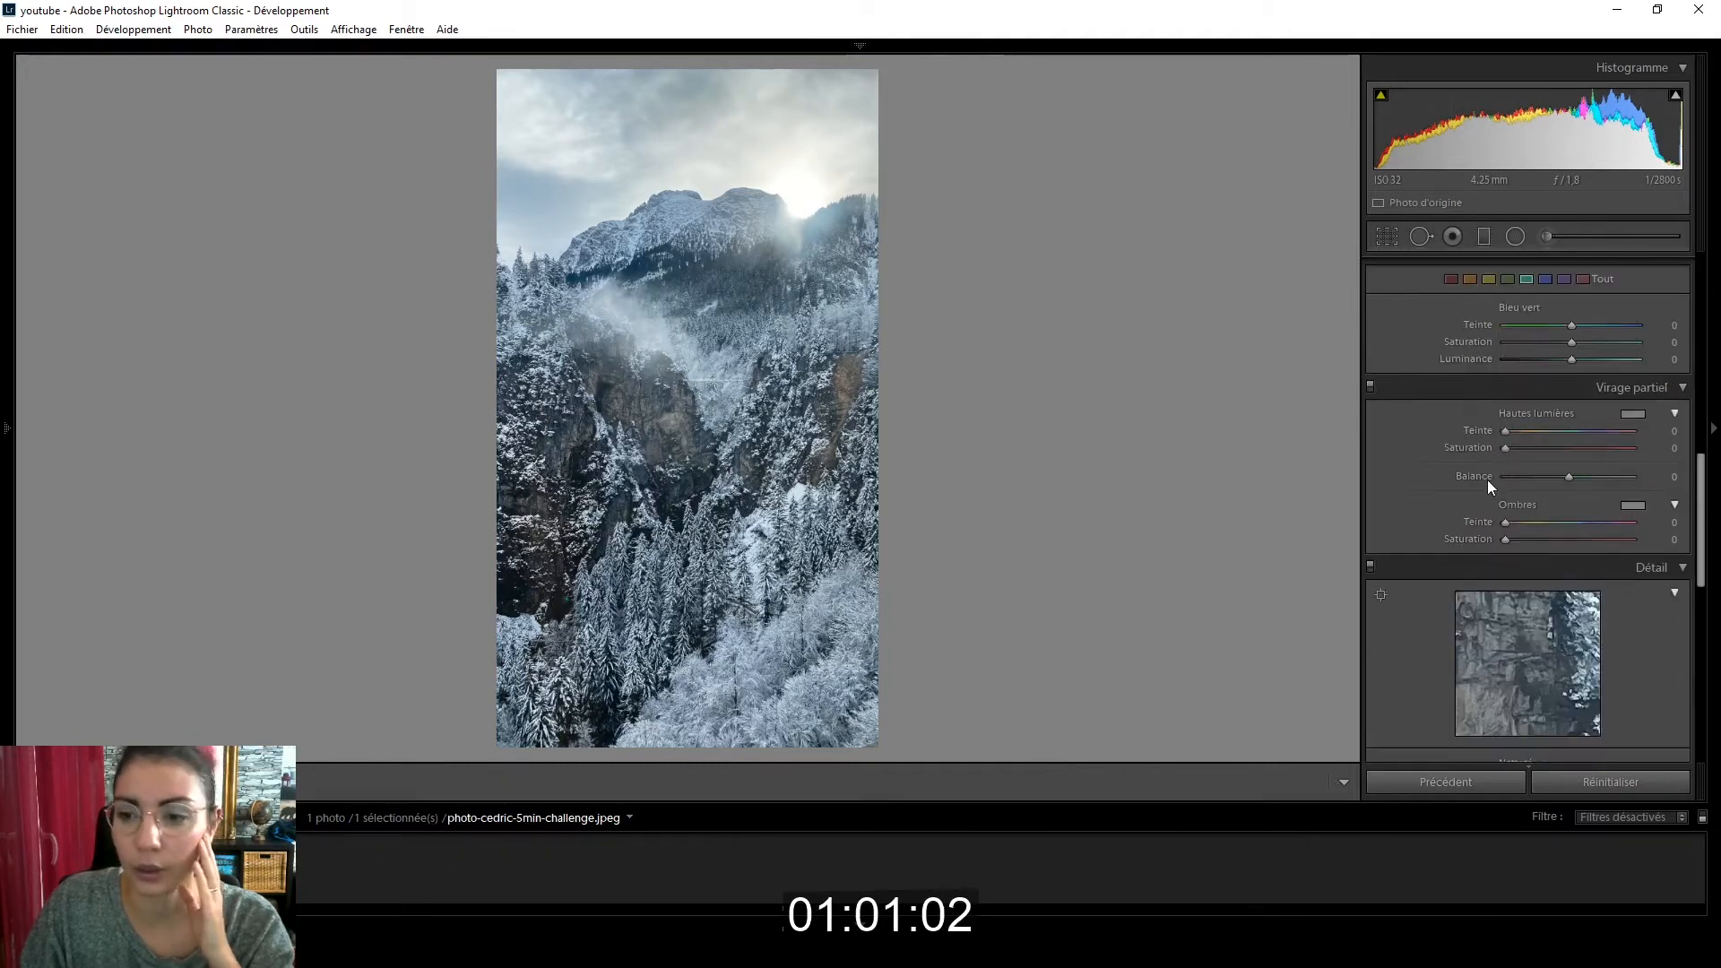
left_click(1631, 413)
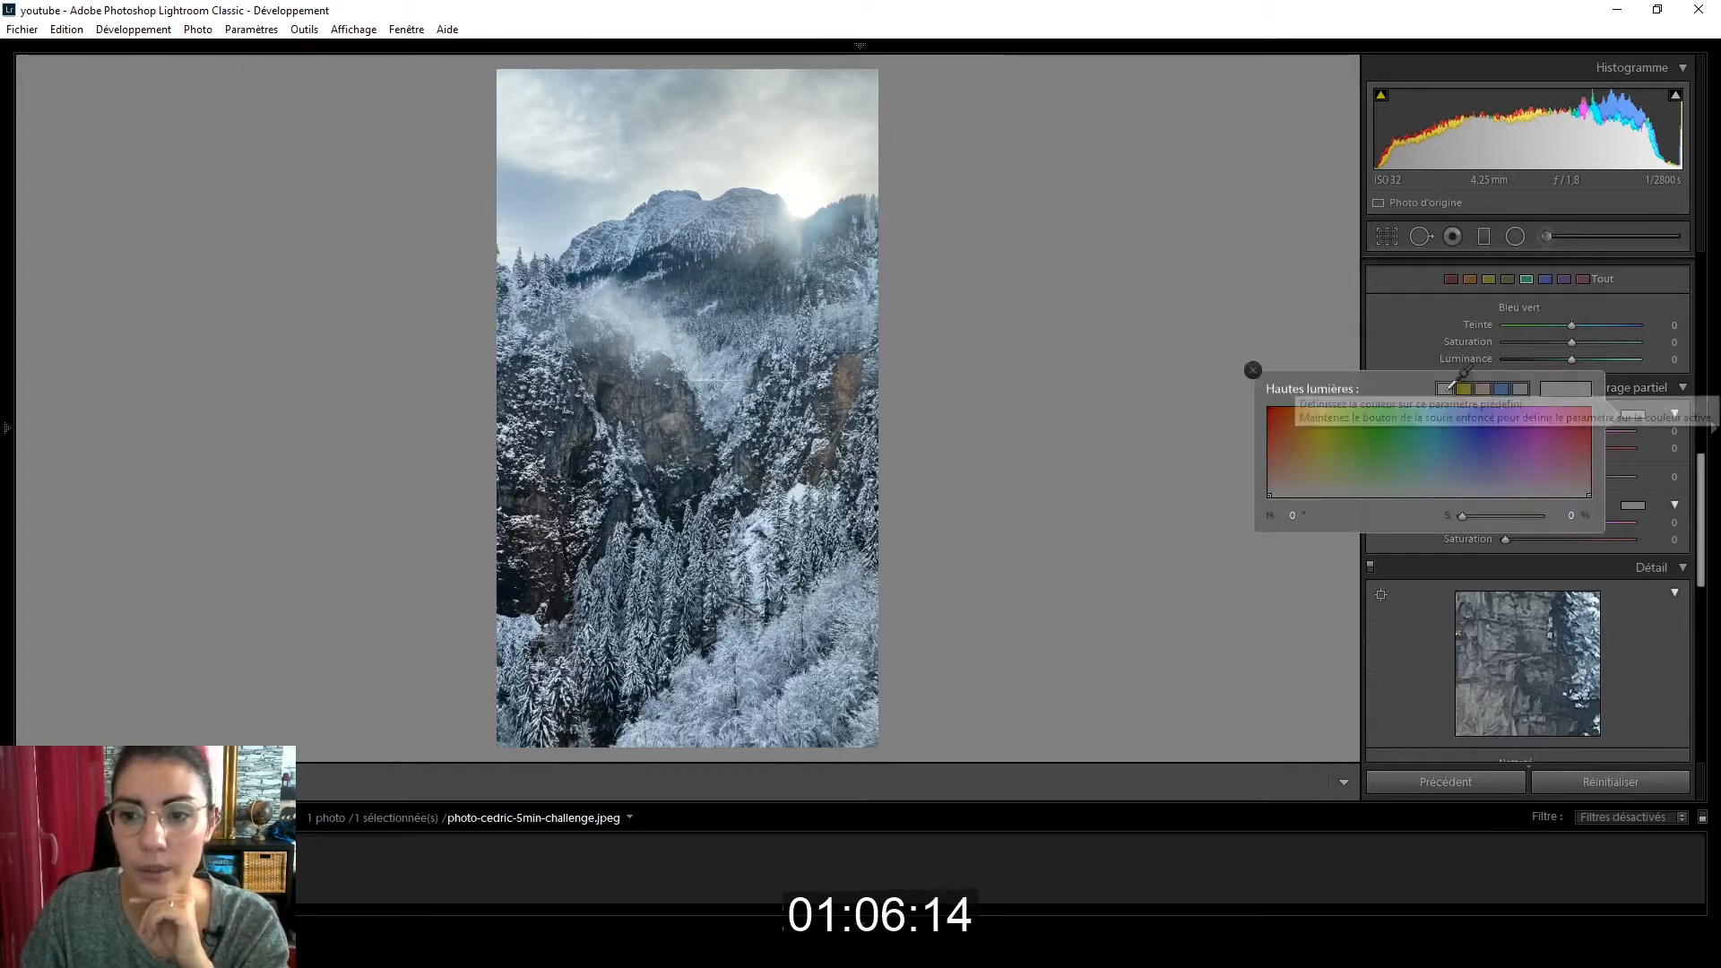
left_click(1484, 388)
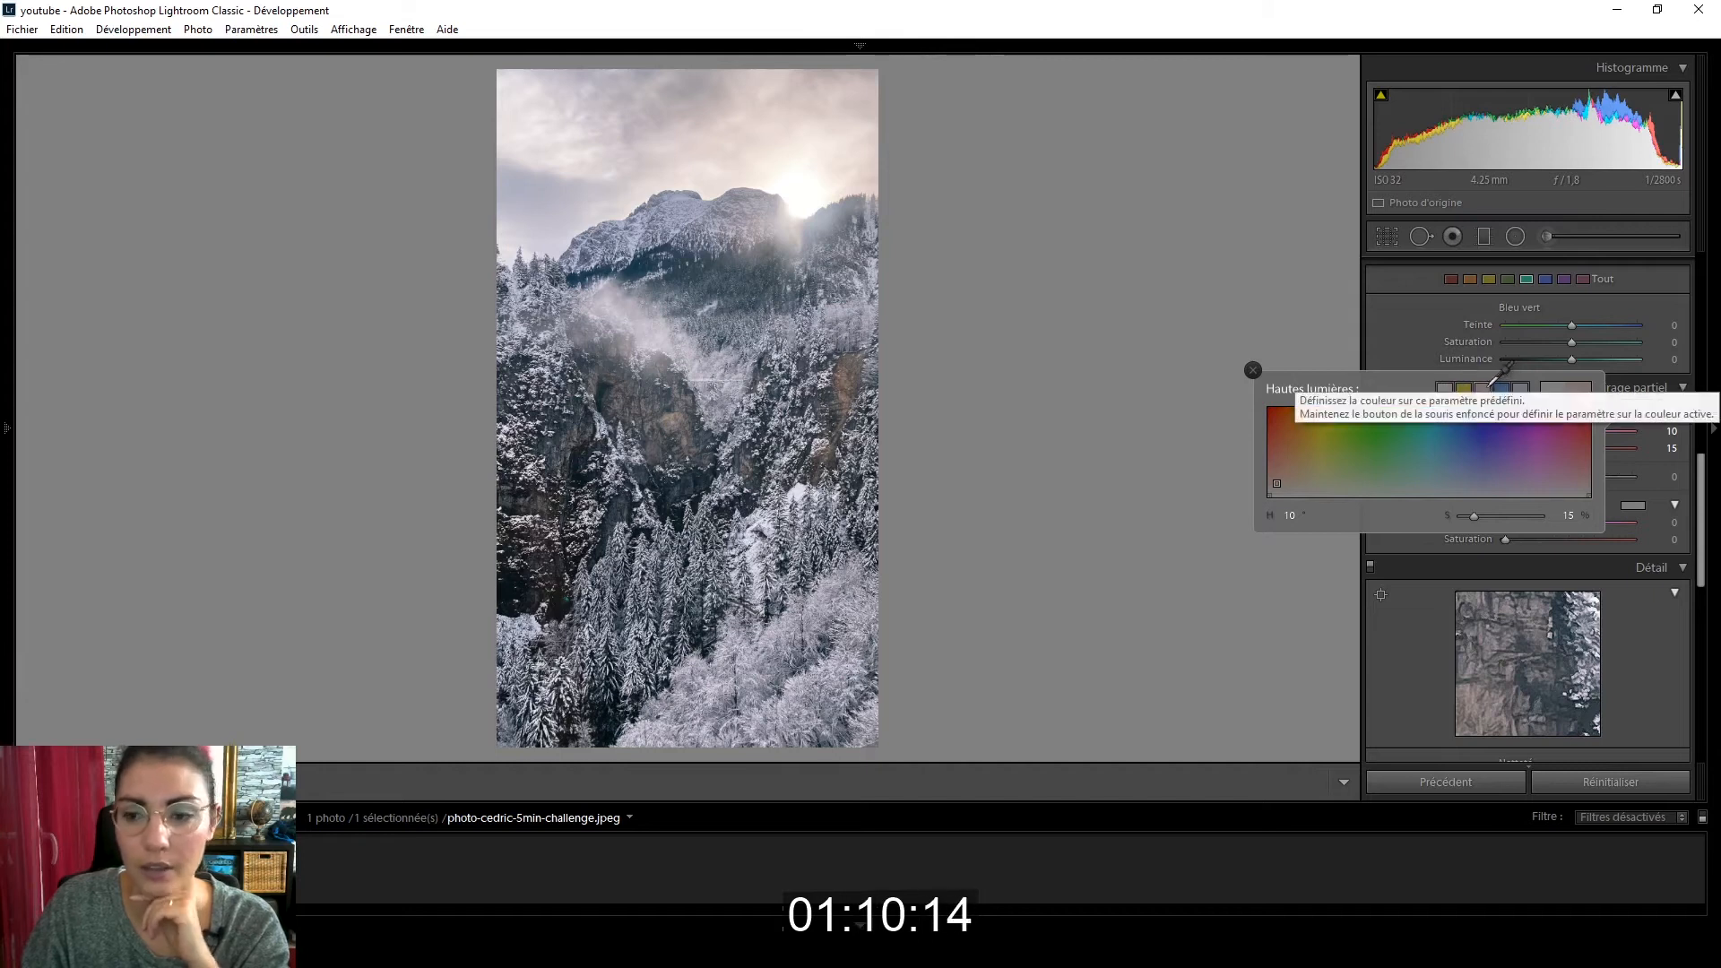
left_click(1657, 432)
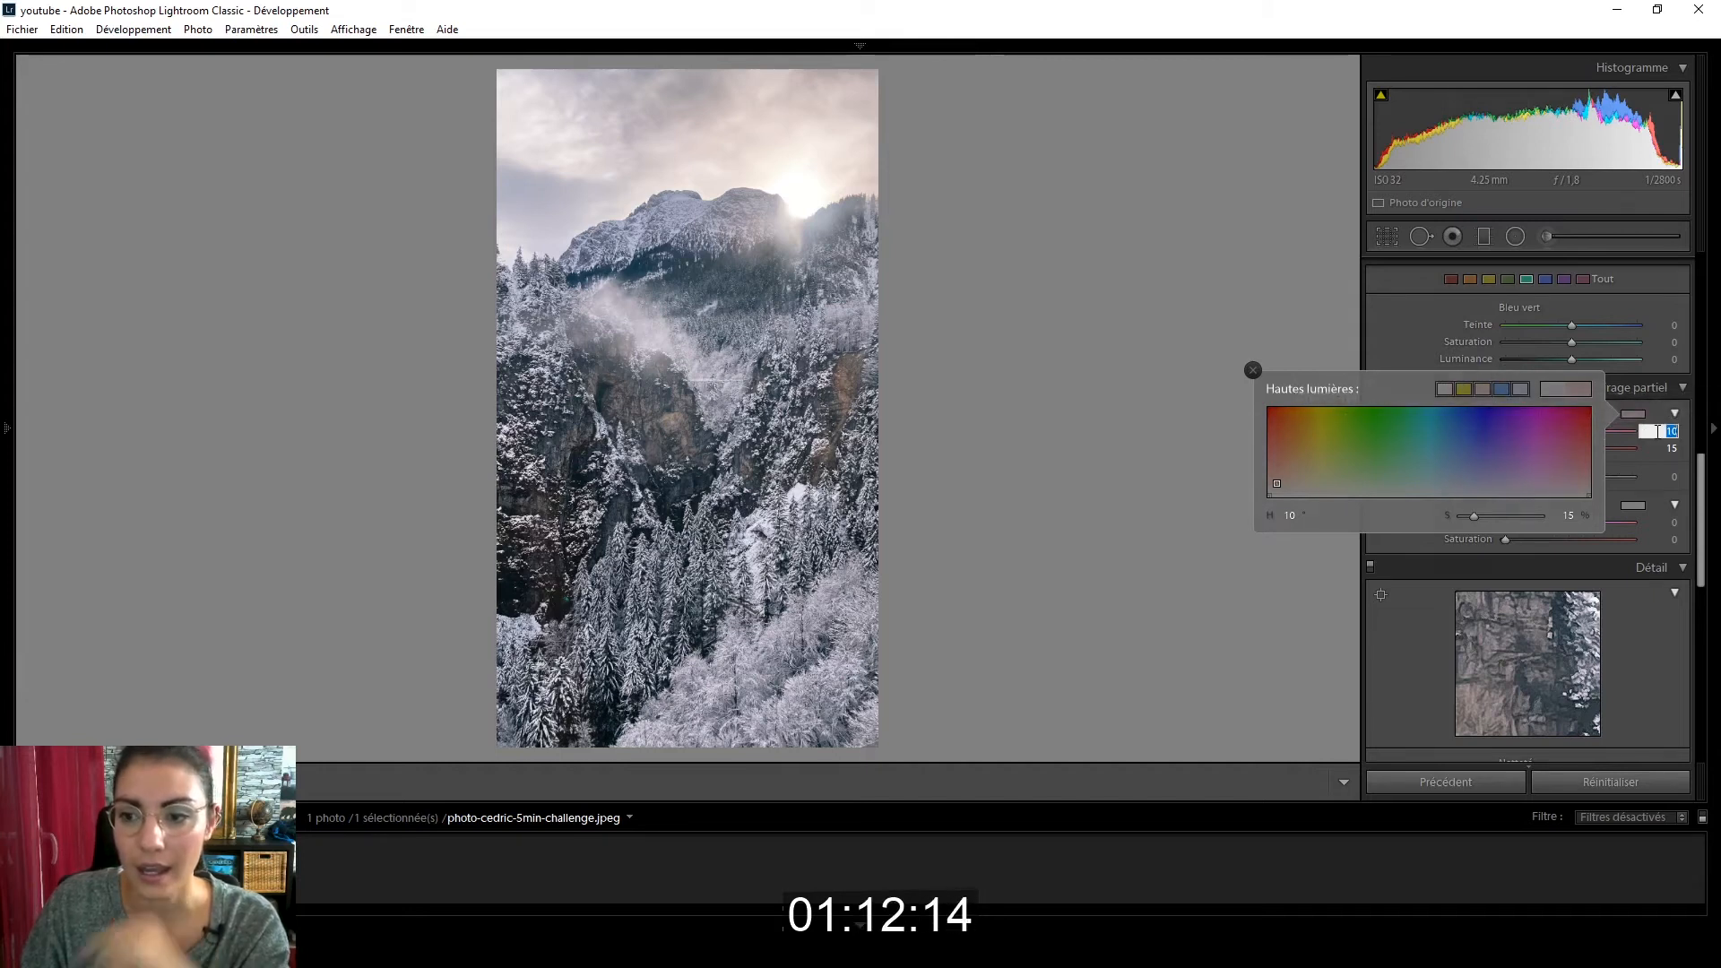
type("20")
key("Tab")
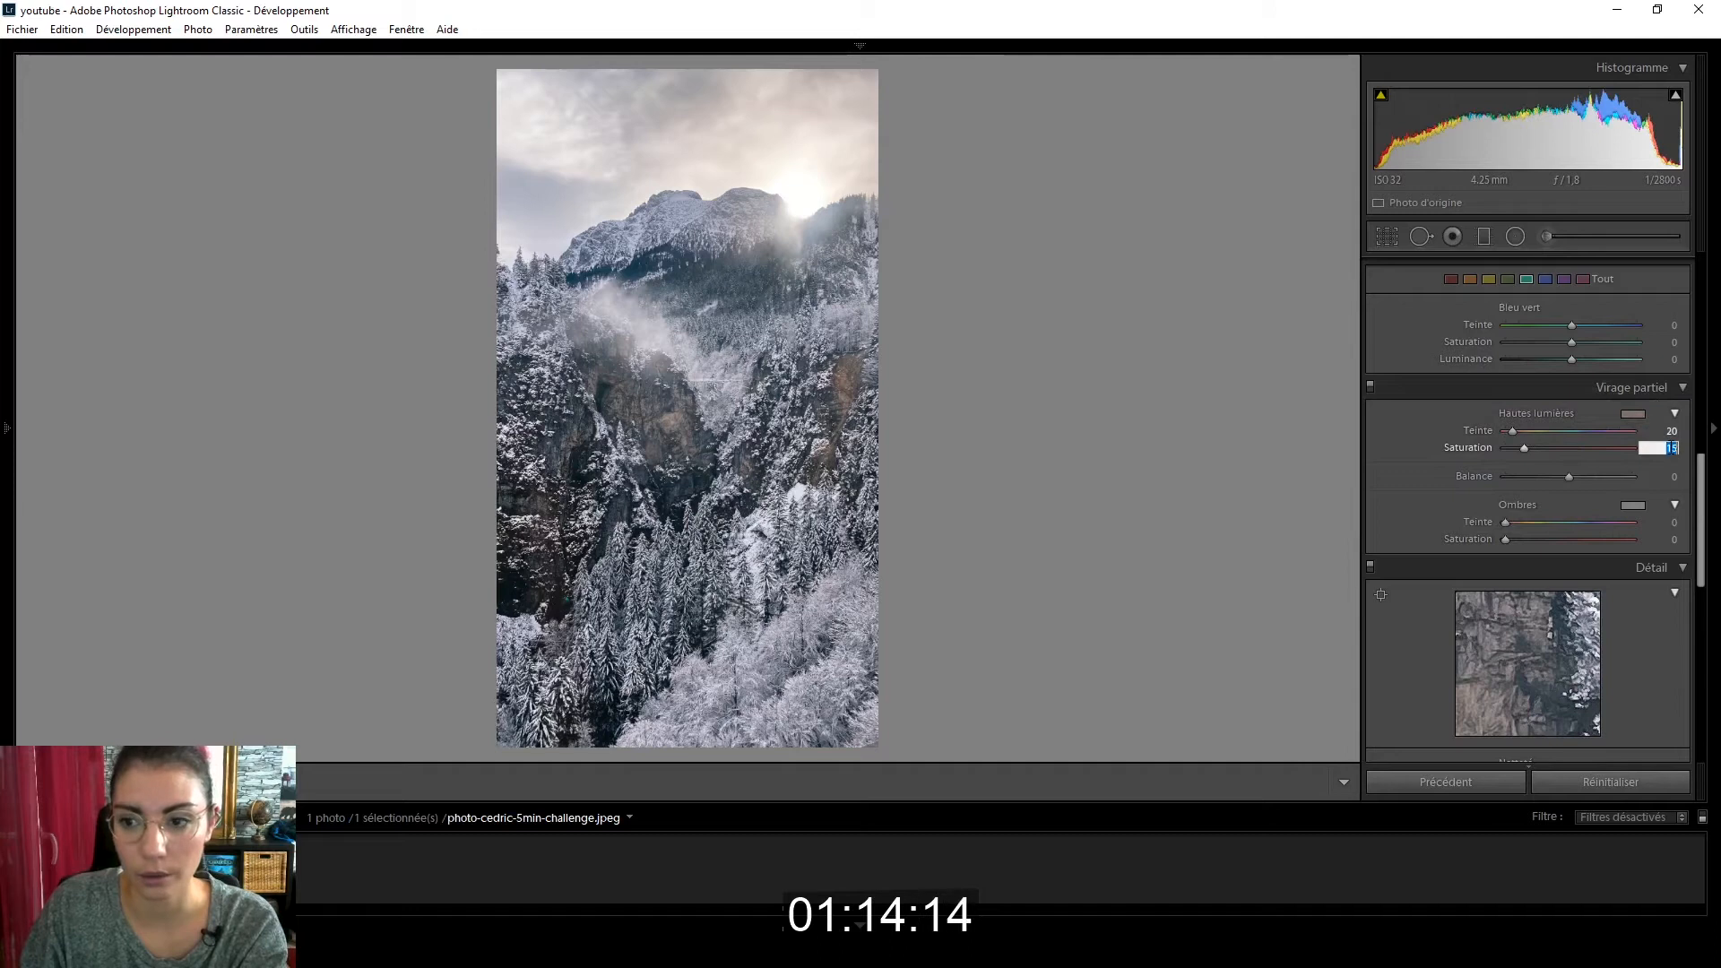
type("15")
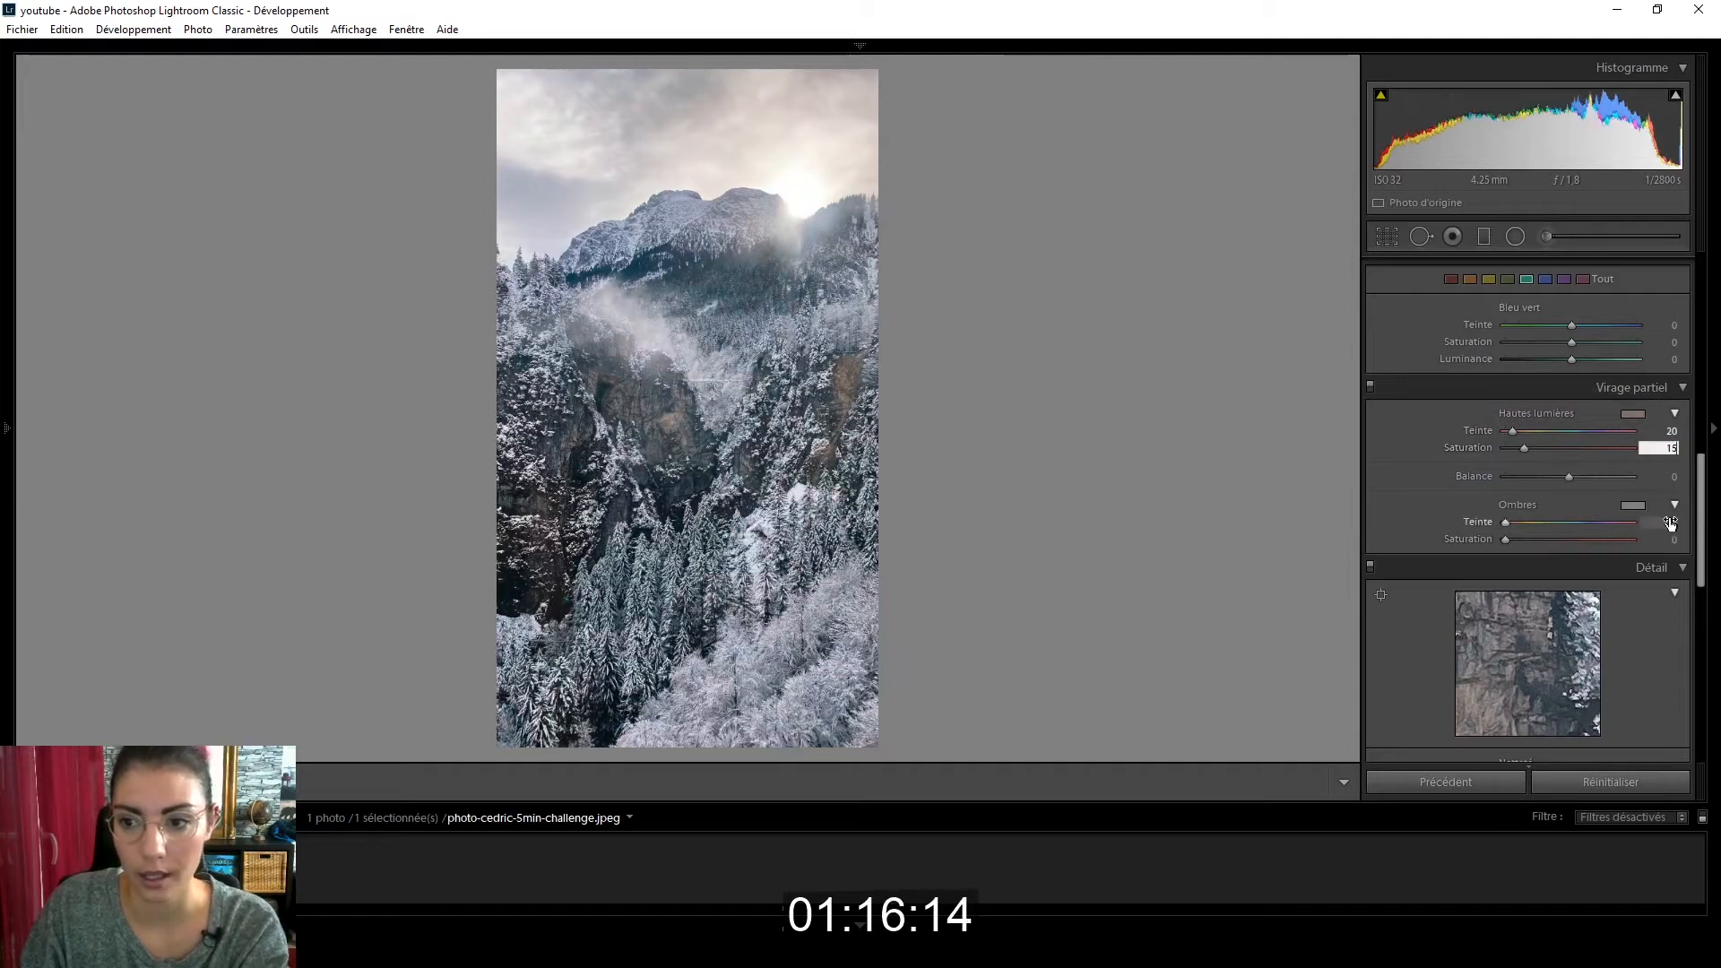
Step: Tint the split-toning shadows with hue 215 and saturation 12, compare with the effect off, and set the highlight saturation to 10
left_click(1635, 504)
left_click(1526, 478)
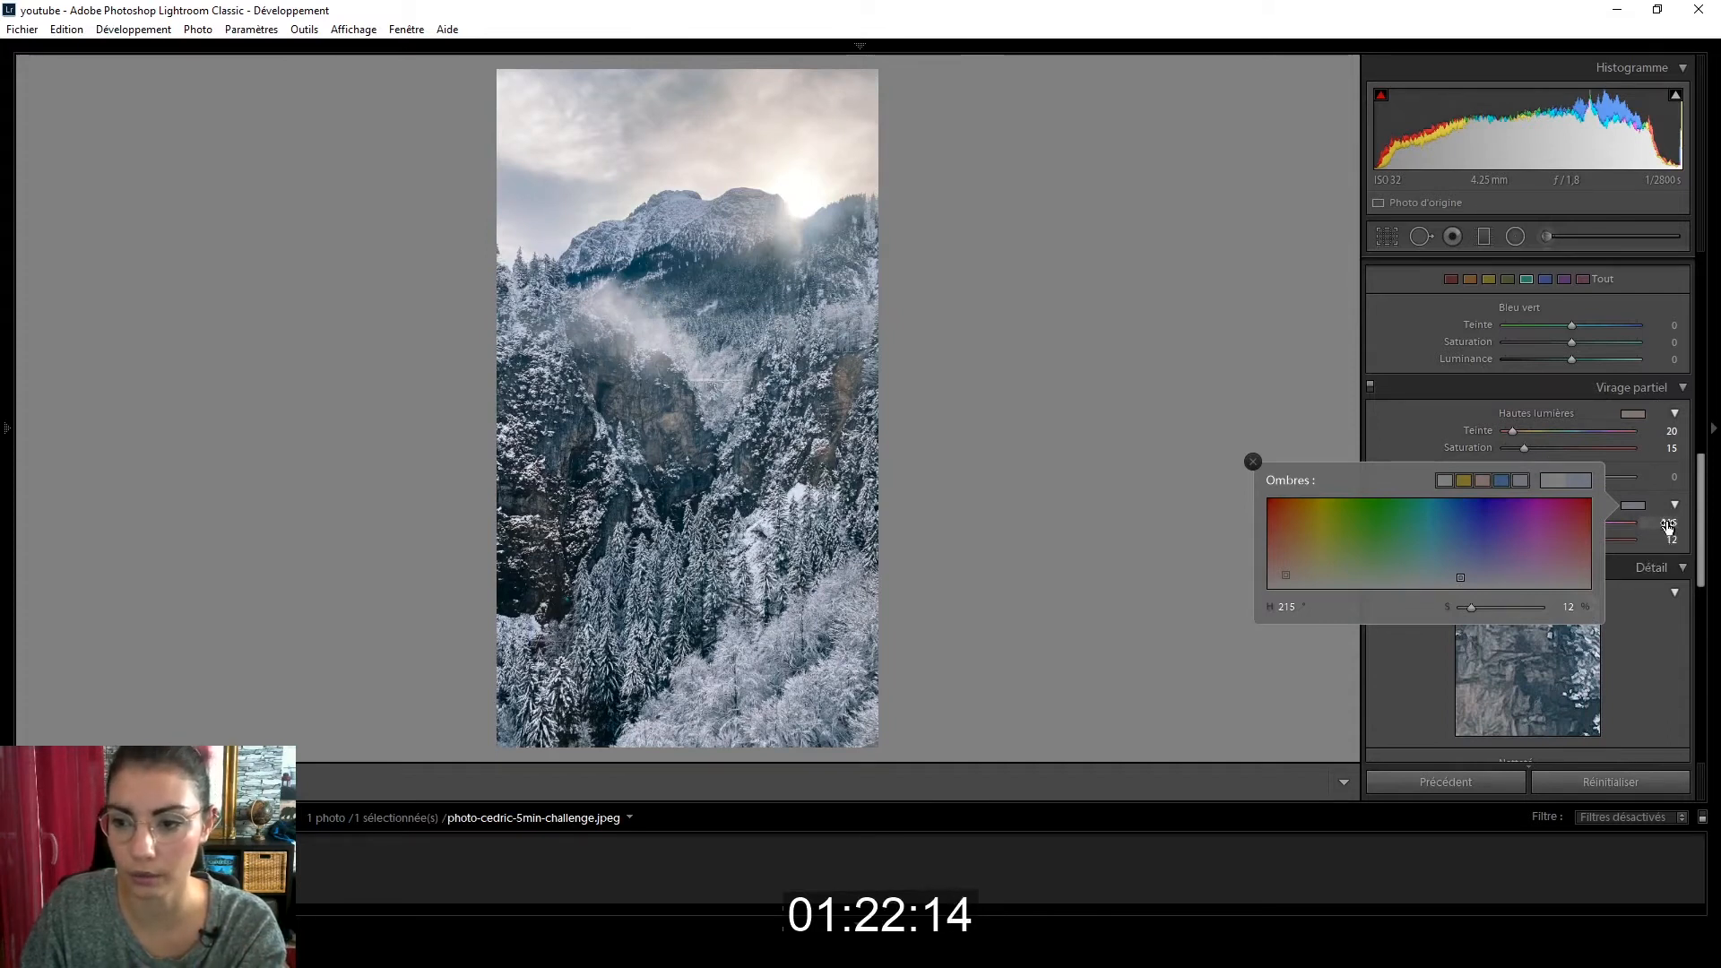
left_click(1369, 387)
left_click(1369, 383)
left_click(1369, 387)
left_click(1369, 381)
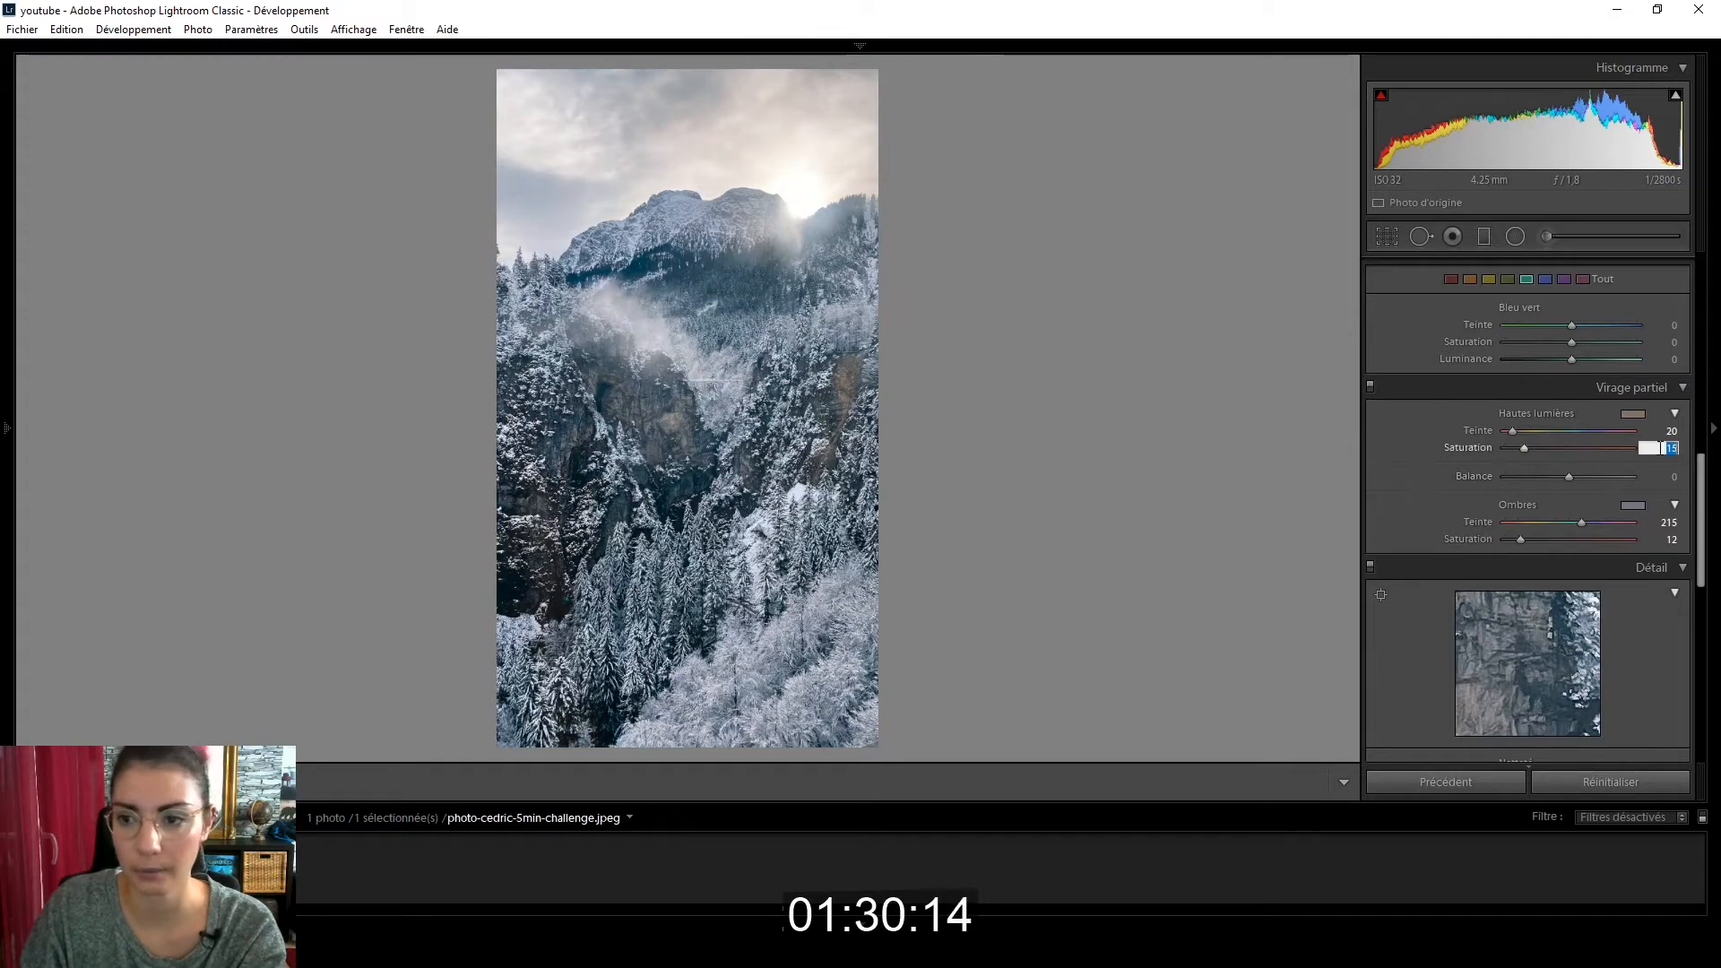
key("Return")
Step: Inspect the bridge between the cliffs and the surrounding trees at close magnification
scroll(1429, 450, "up", 10)
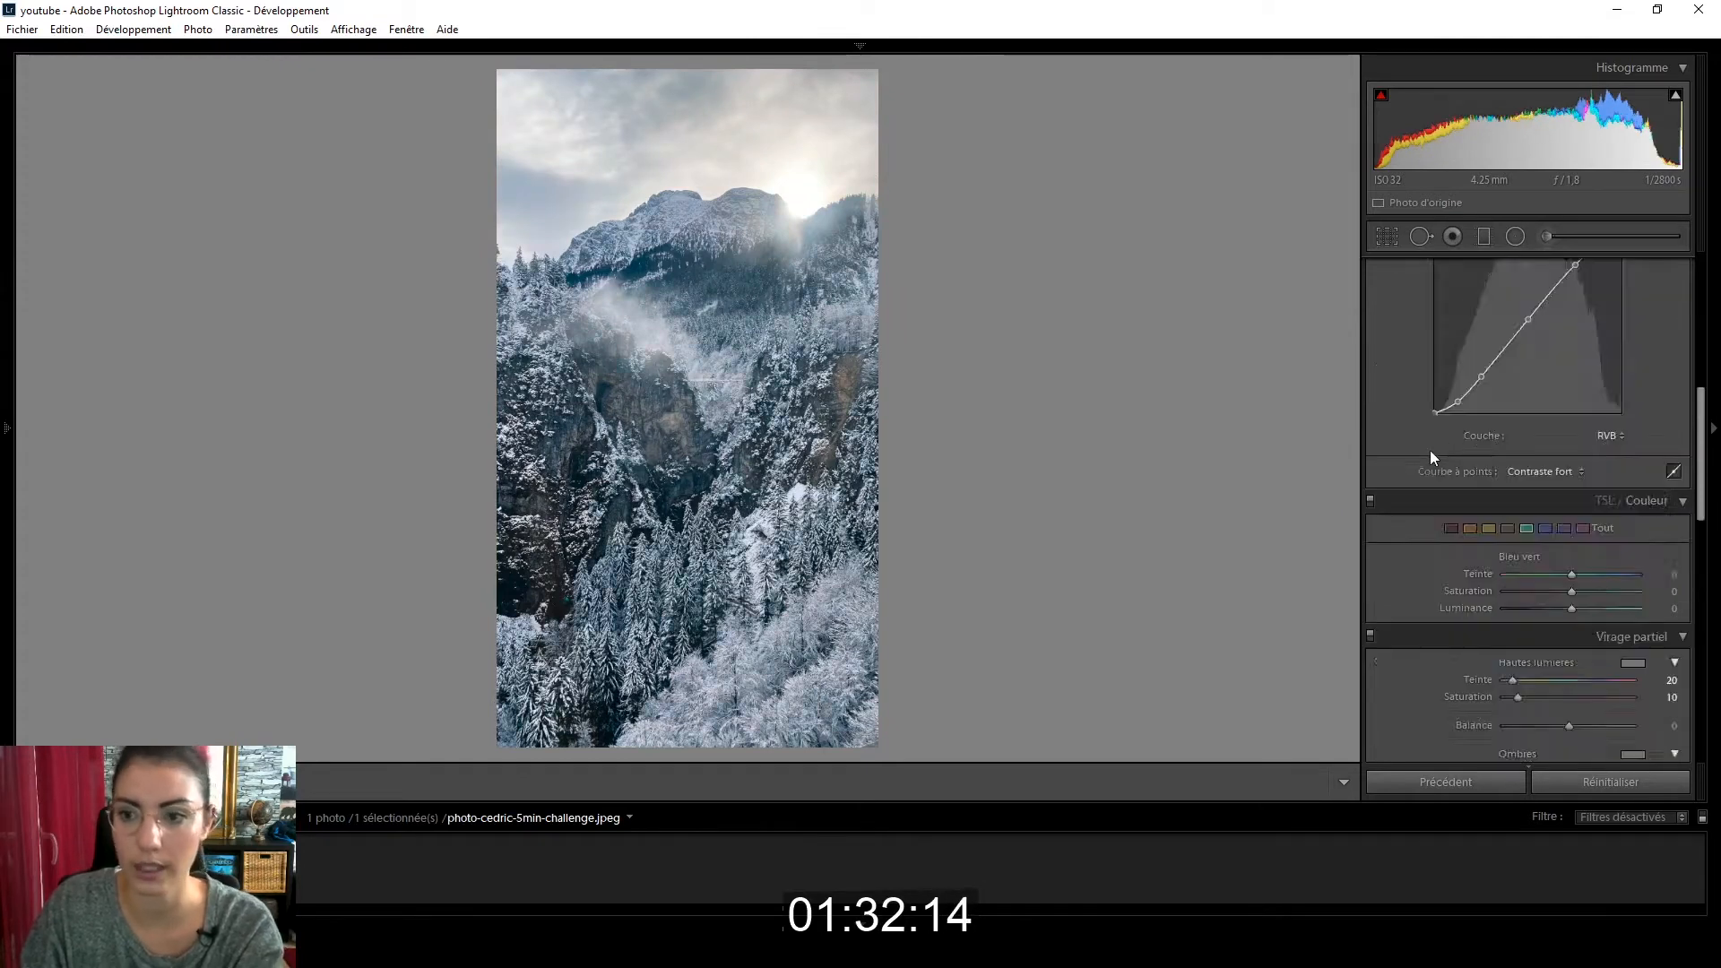
left_click(778, 422)
left_click_drag(796, 242, 1049, 499)
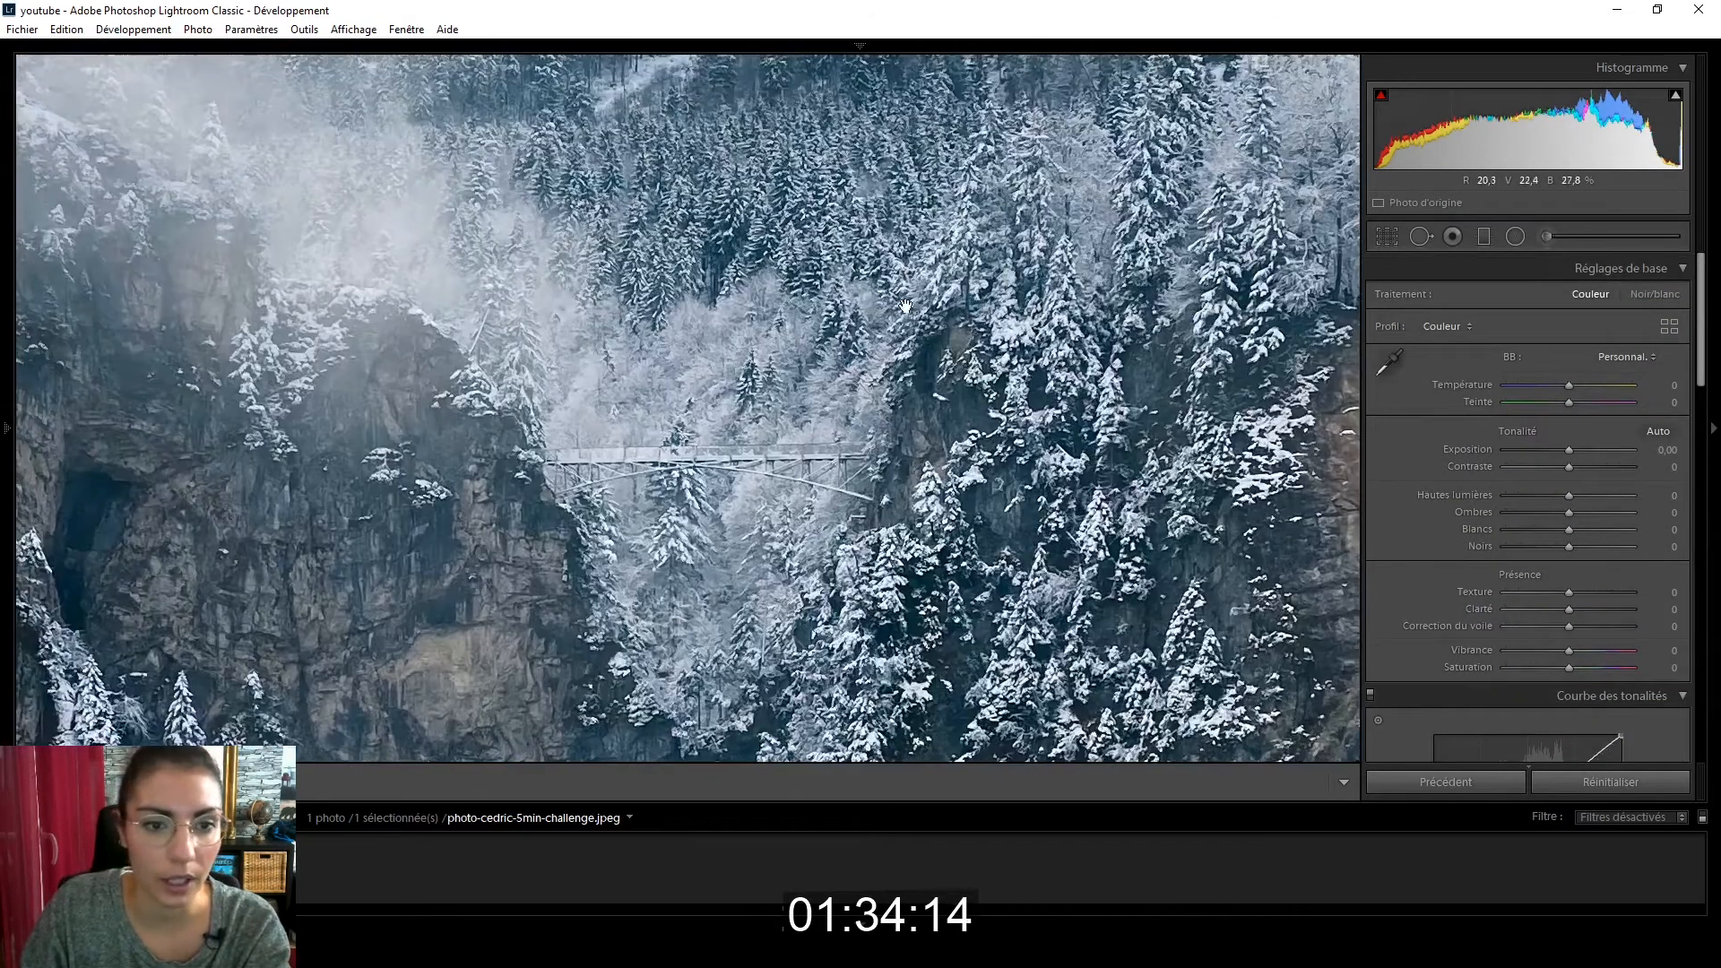
left_click_drag(730, 477, 785, 425)
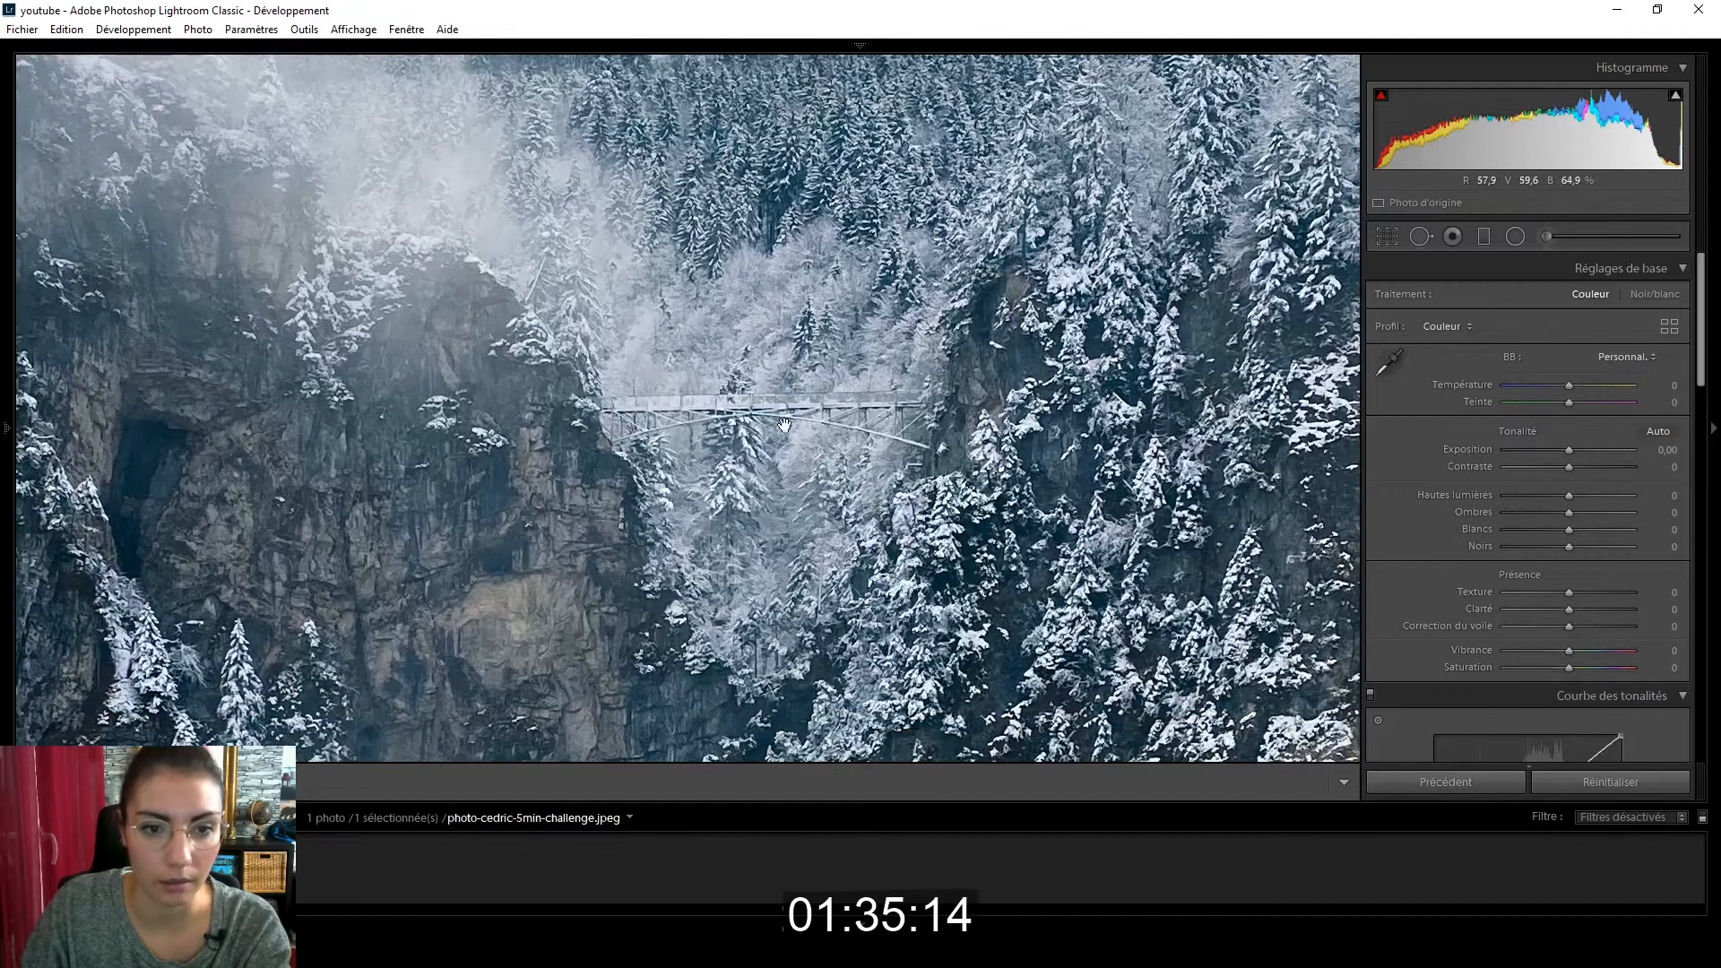
left_click(932, 419)
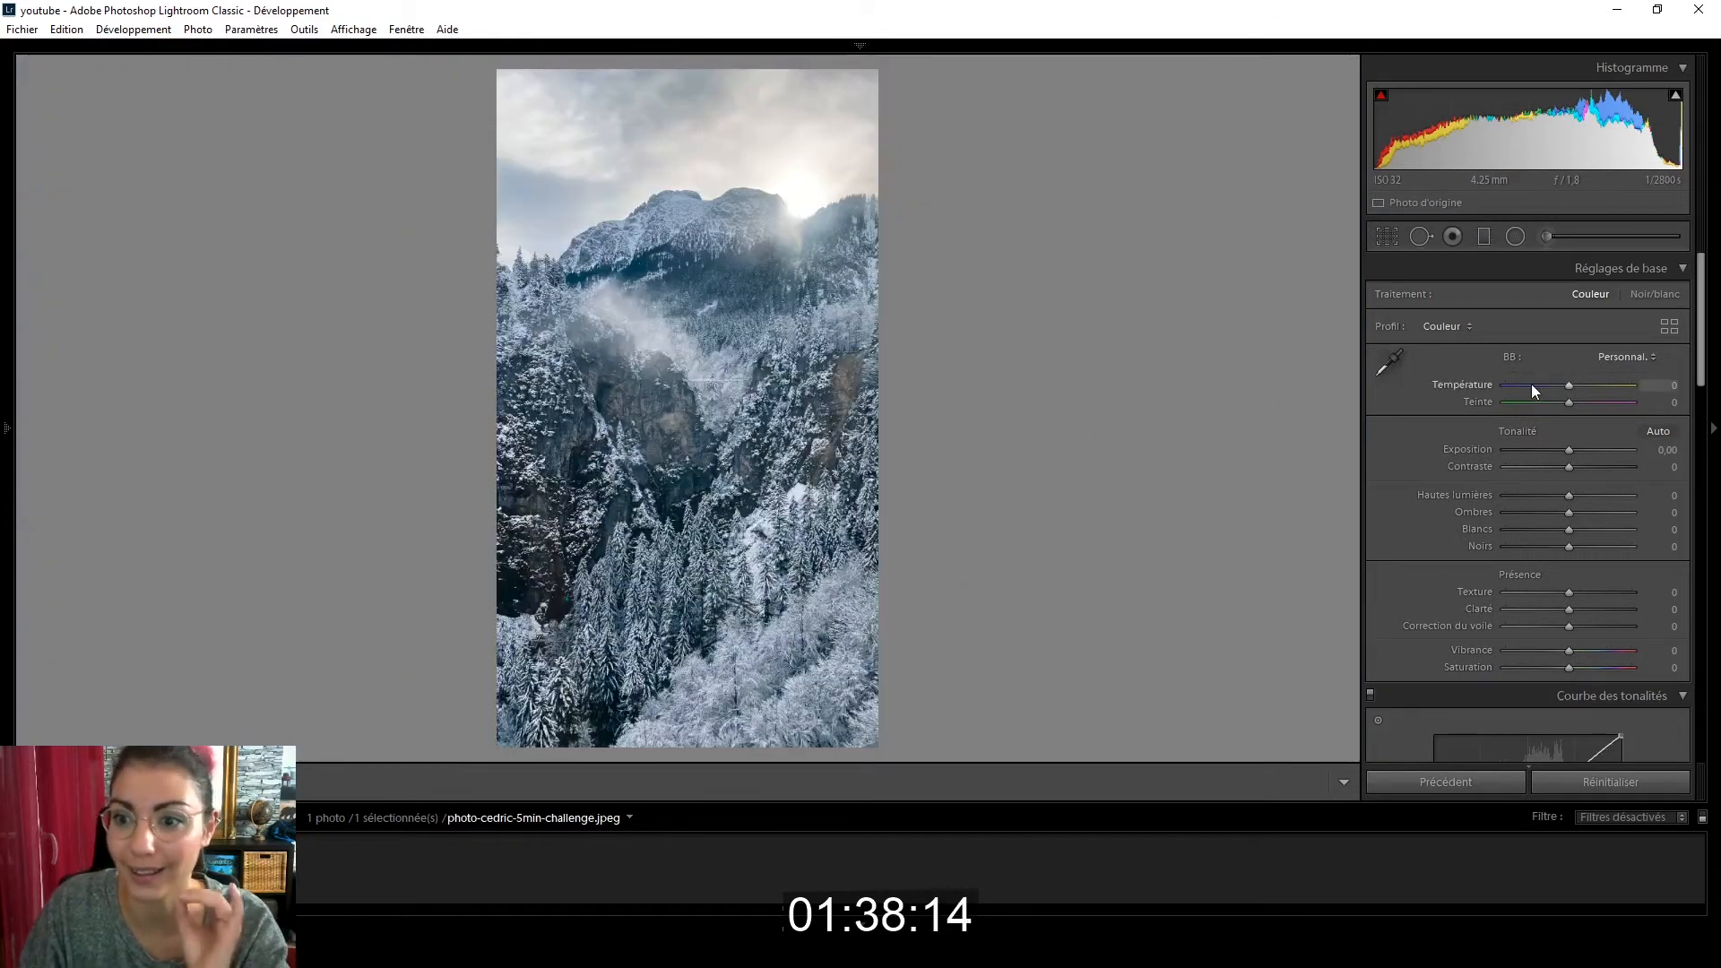
Step: Place a slightly tilted graduated filter over the sky and upper mountain with temperature 20 and highlights and whites reset to 0
left_click(1483, 237)
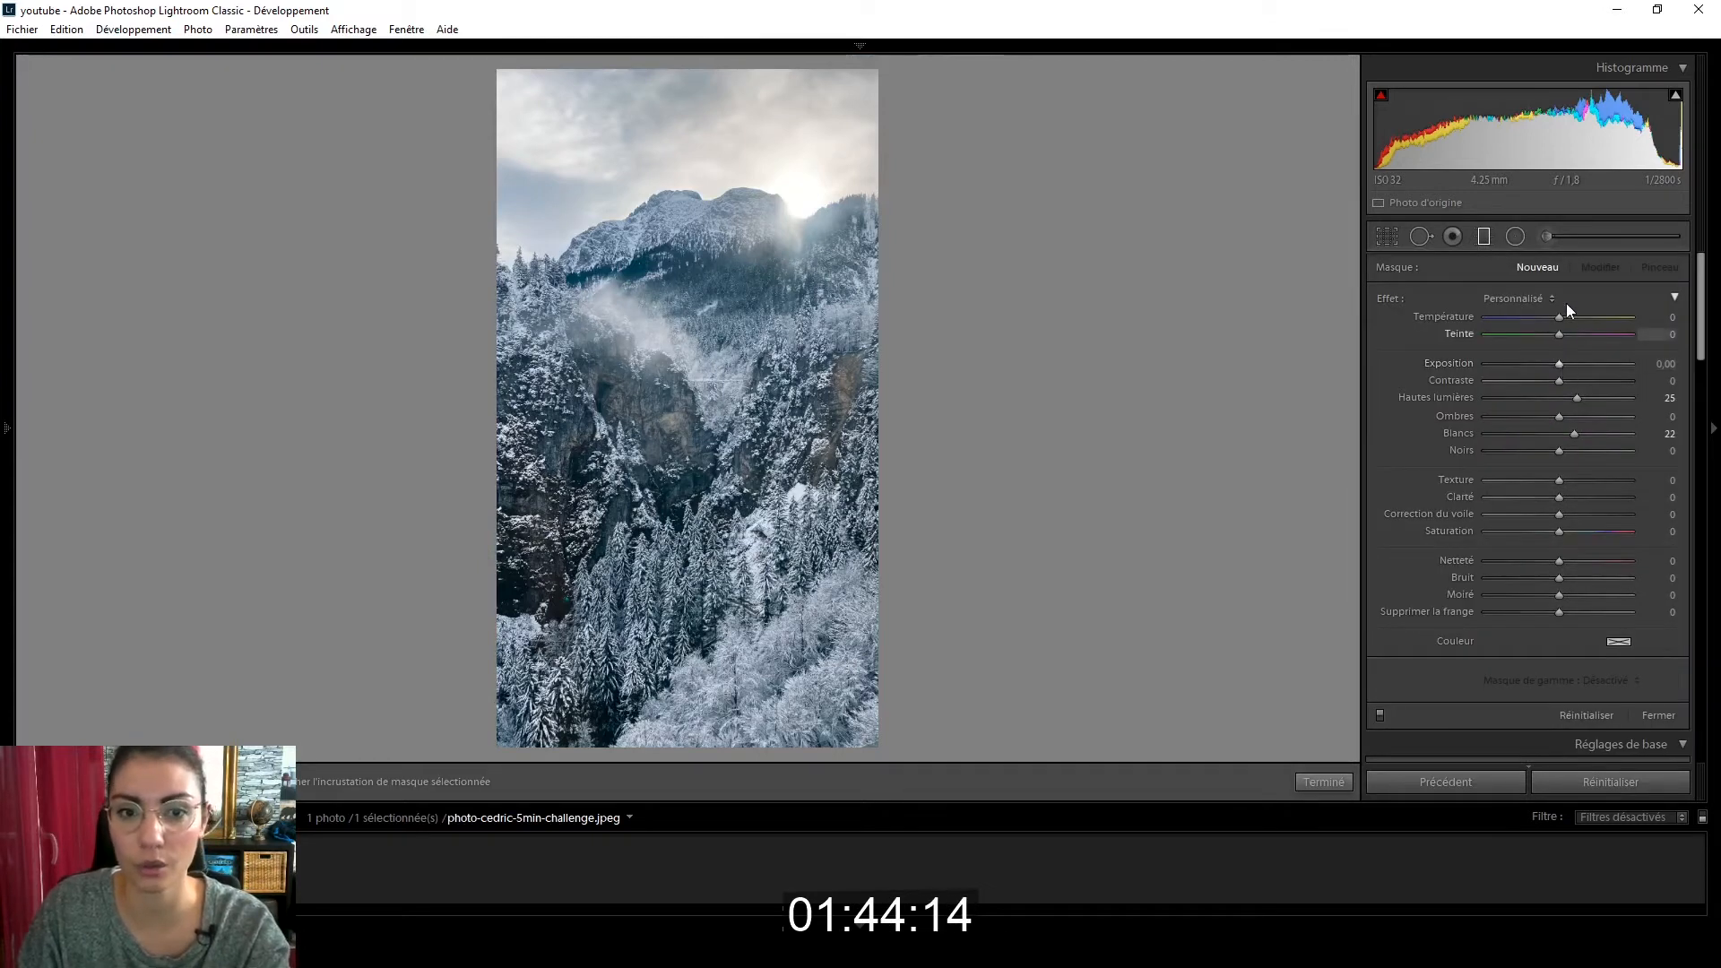
double_click(1577, 396)
double_click(1575, 434)
left_click_drag(1560, 315, 1573, 317)
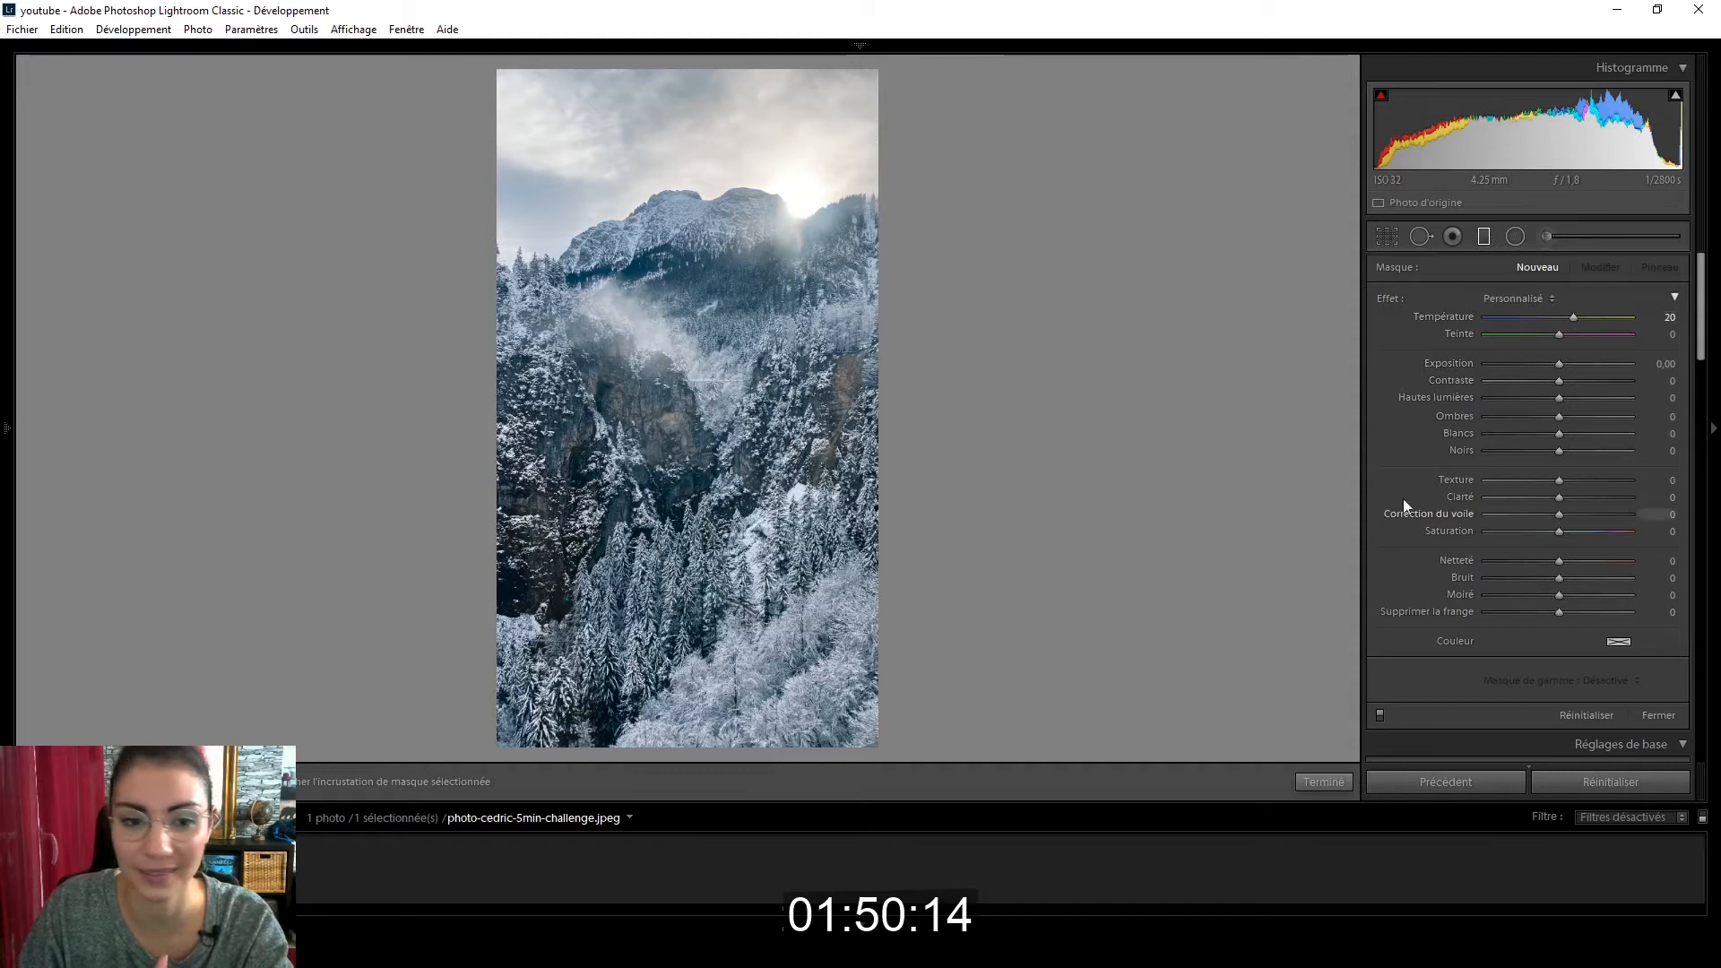
left_click_drag(776, 191, 743, 507)
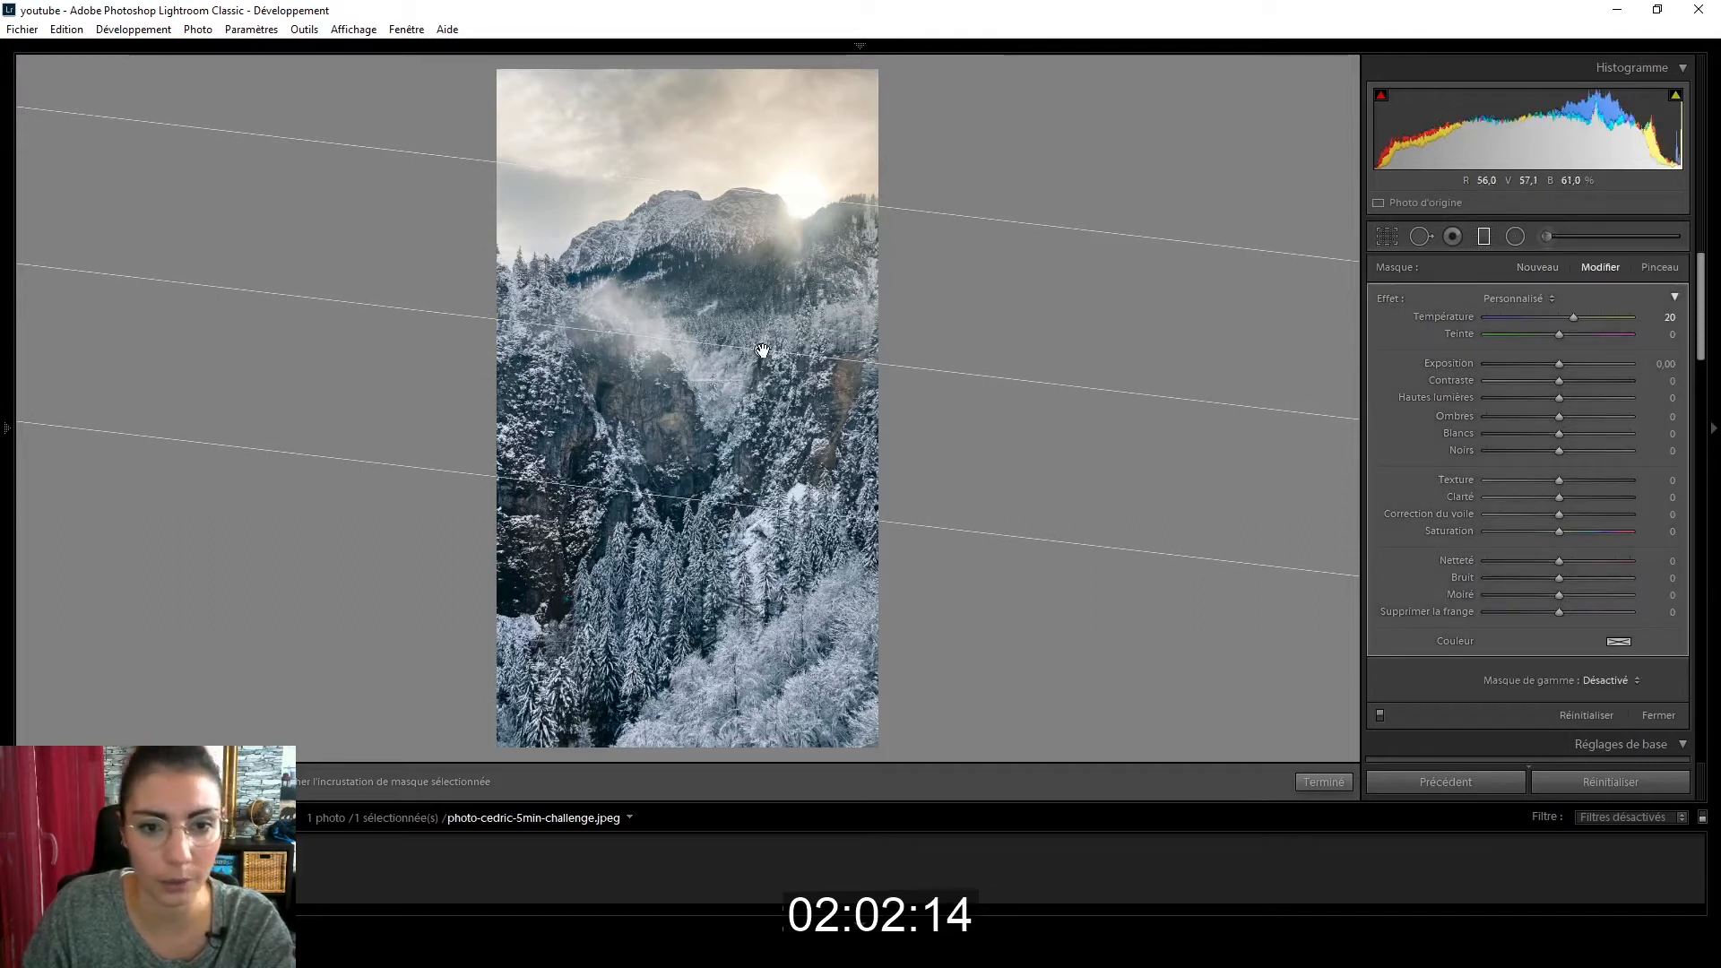
left_click_drag(761, 350, 766, 338)
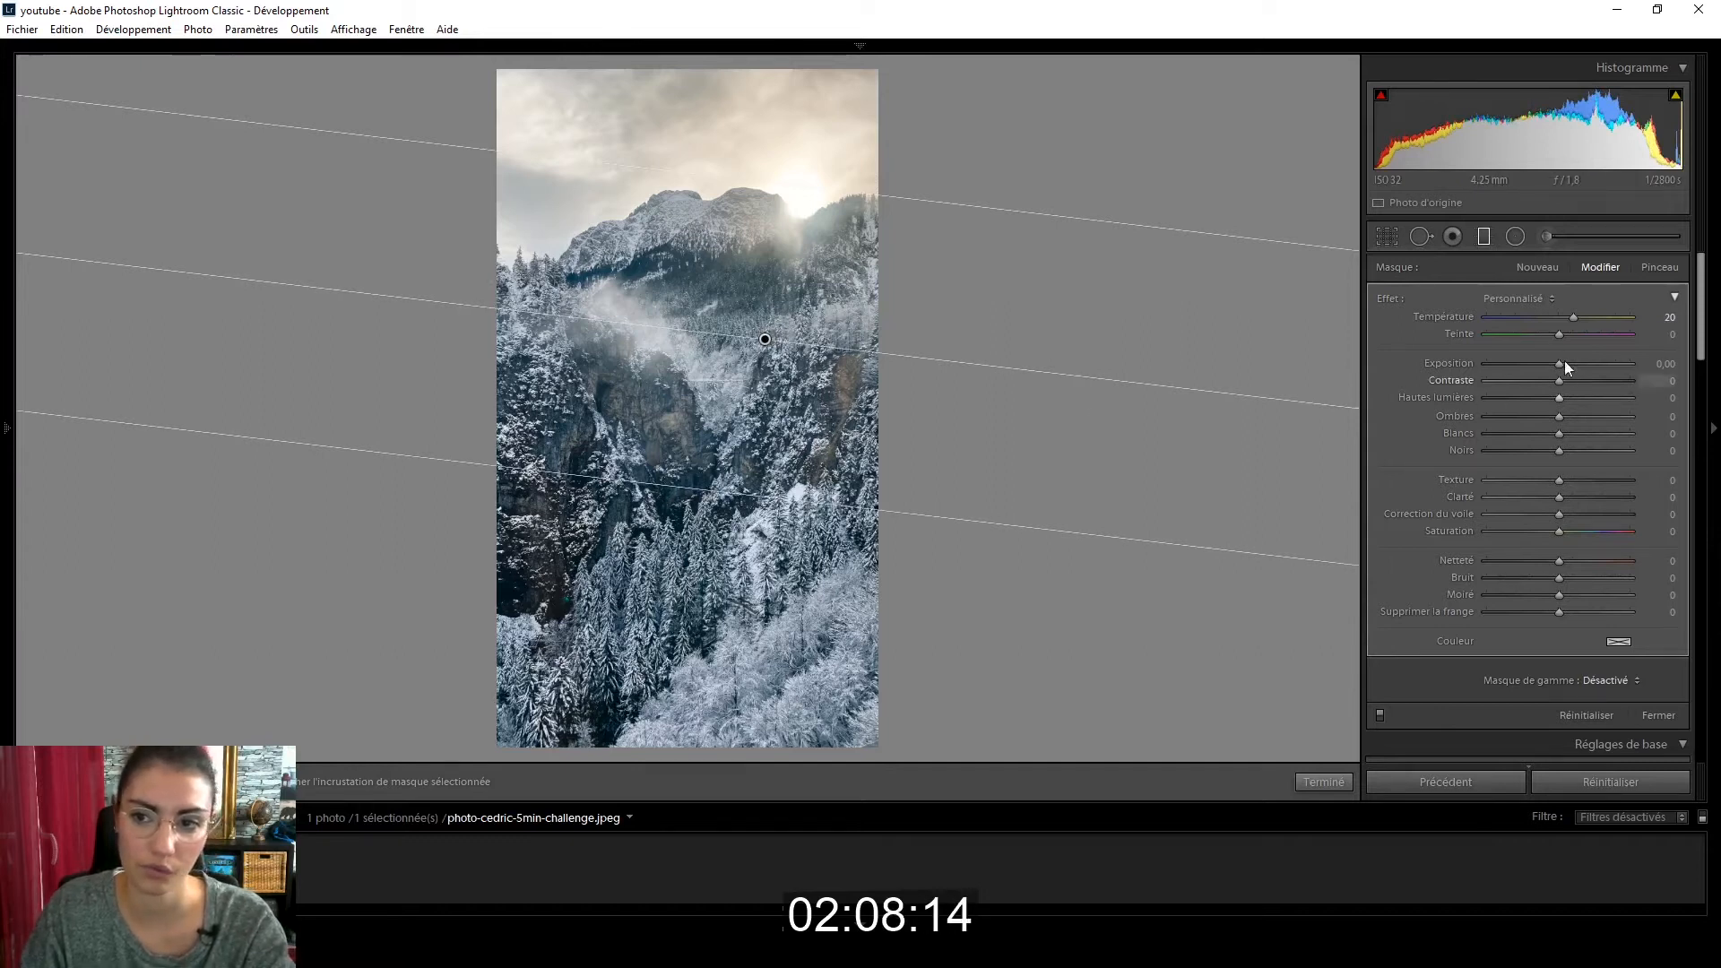
Step: Set the graduated filter's tint to 16 and finish the filter
left_click_drag(1558, 332, 1573, 338)
double_click(1577, 336)
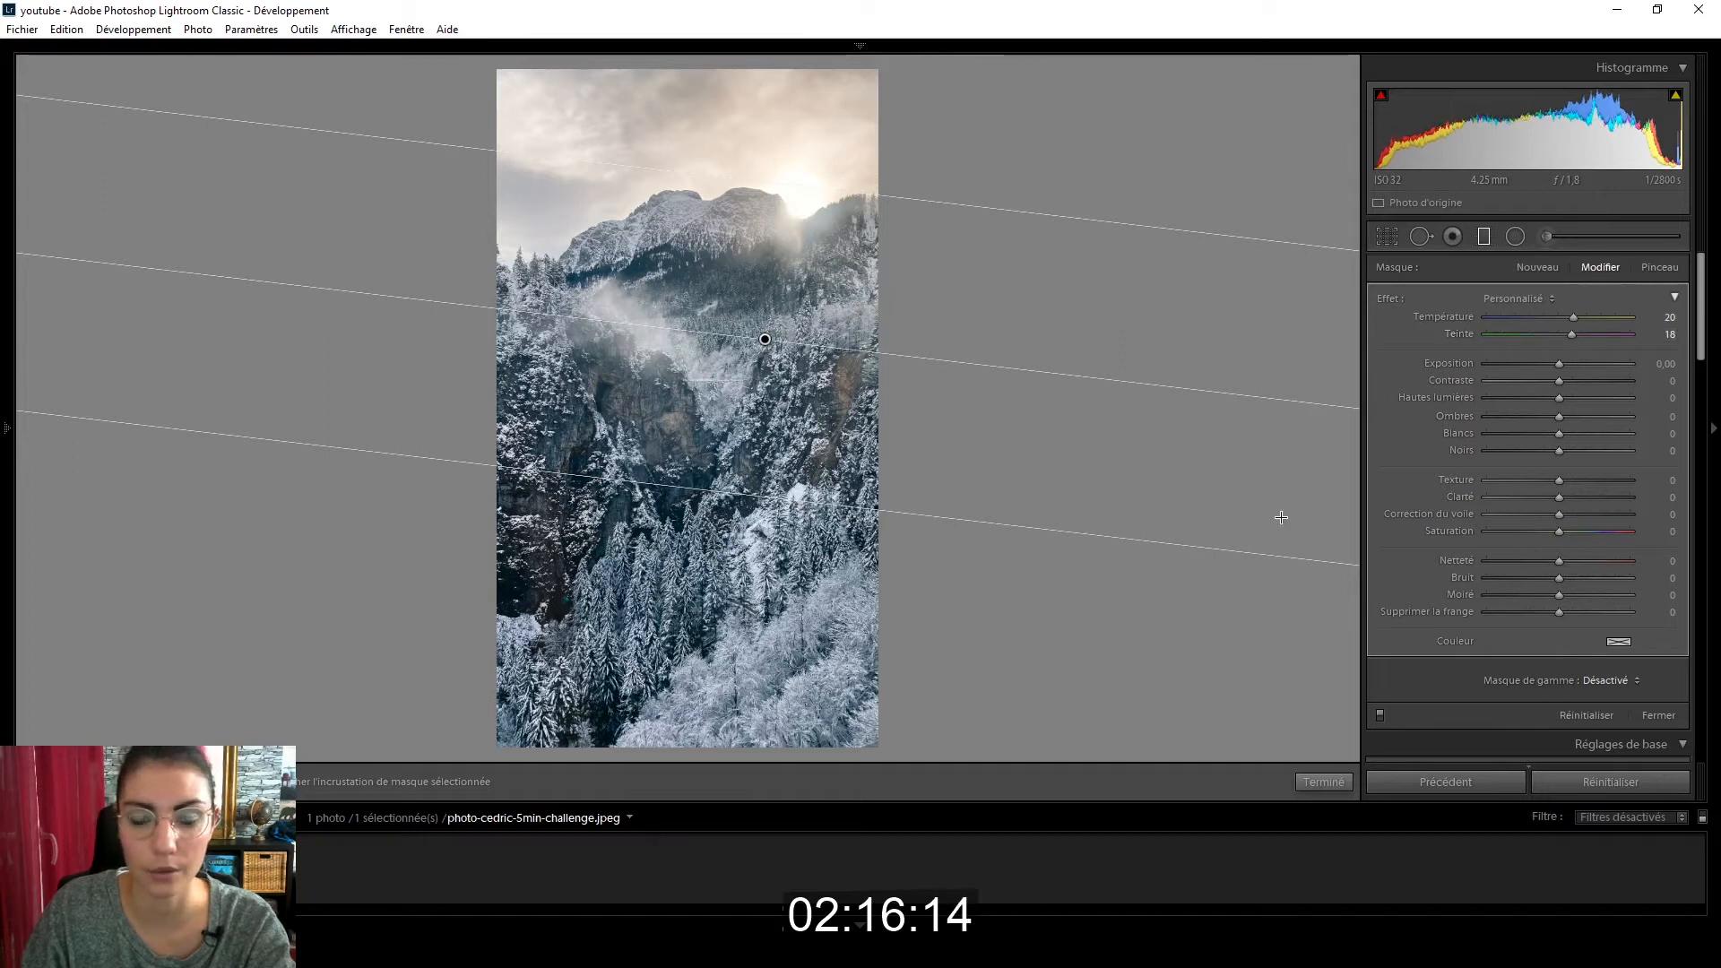
left_click(1323, 781)
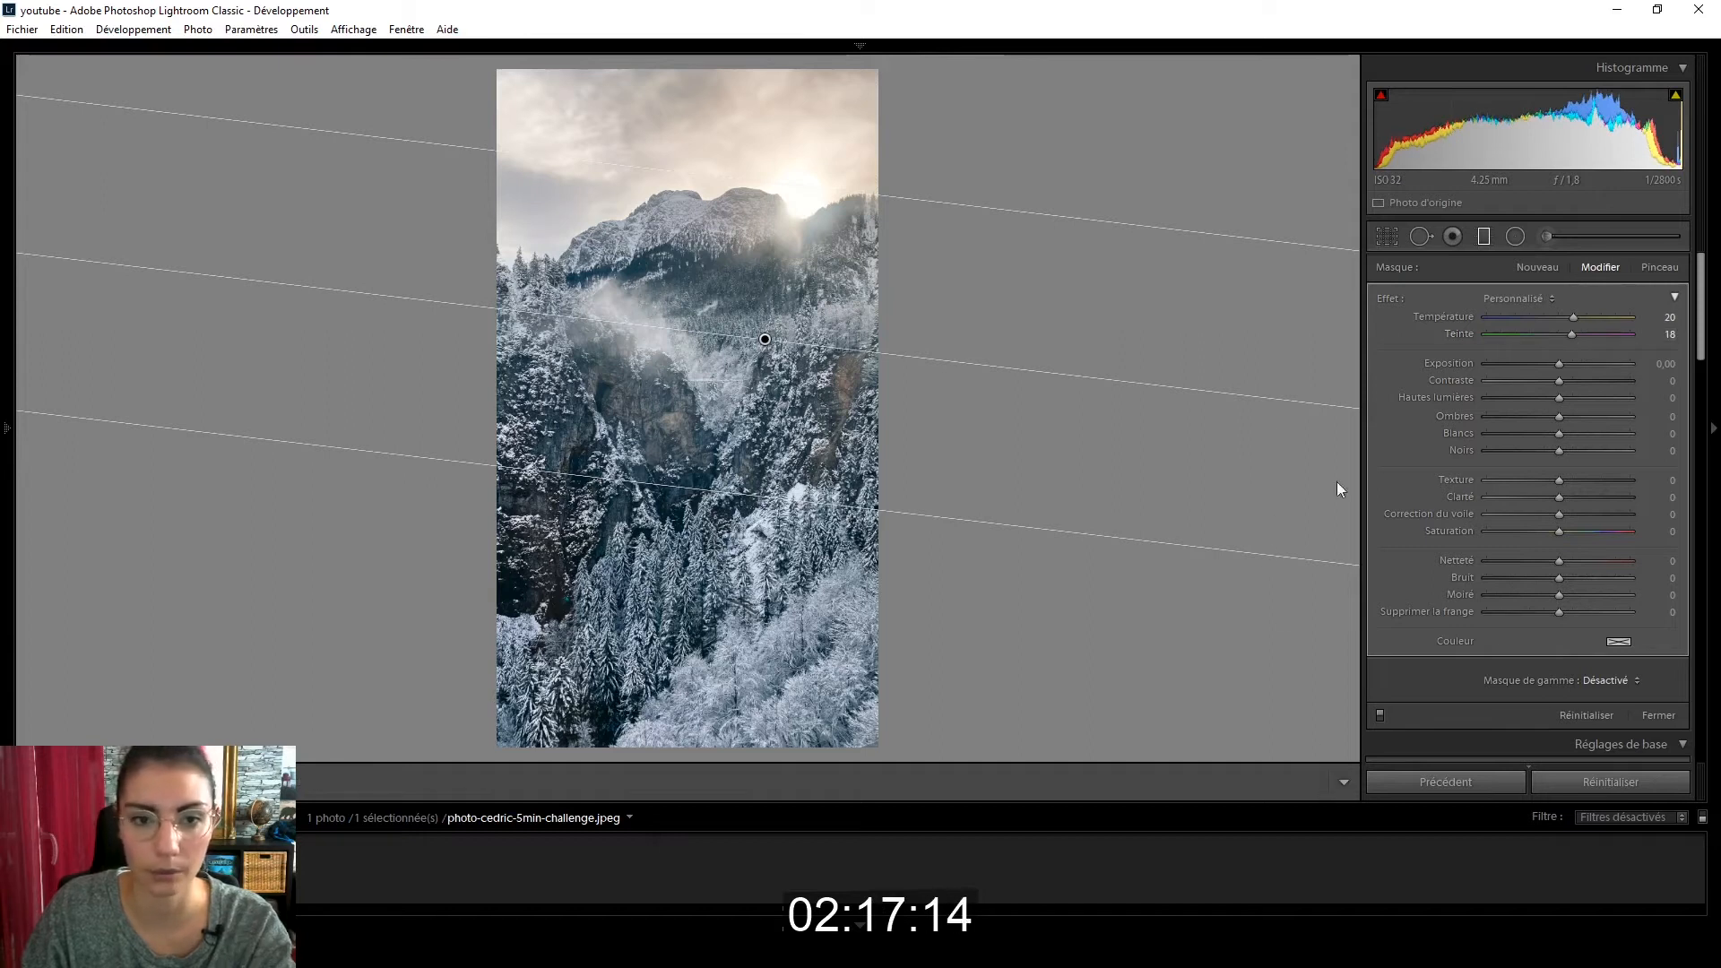
Step: Add a round inverted radial filter with temperature 20 centred on the sun, resize it over the sky and ridge, and finish it
left_click(1515, 236)
left_click_drag(766, 199, 882, 309)
left_click_drag(804, 233, 820, 244)
left_click_drag(902, 204, 922, 207)
left_click_drag(784, 316, 784, 369)
mouse_move(922, 200)
left_mouse_down()
mouse_move(1294, 237)
mouse_move(892, 220)
mouse_move(951, 200)
left_mouse_up()
left_click_drag(785, 369, 785, 331)
left_click_drag(951, 200, 890, 224)
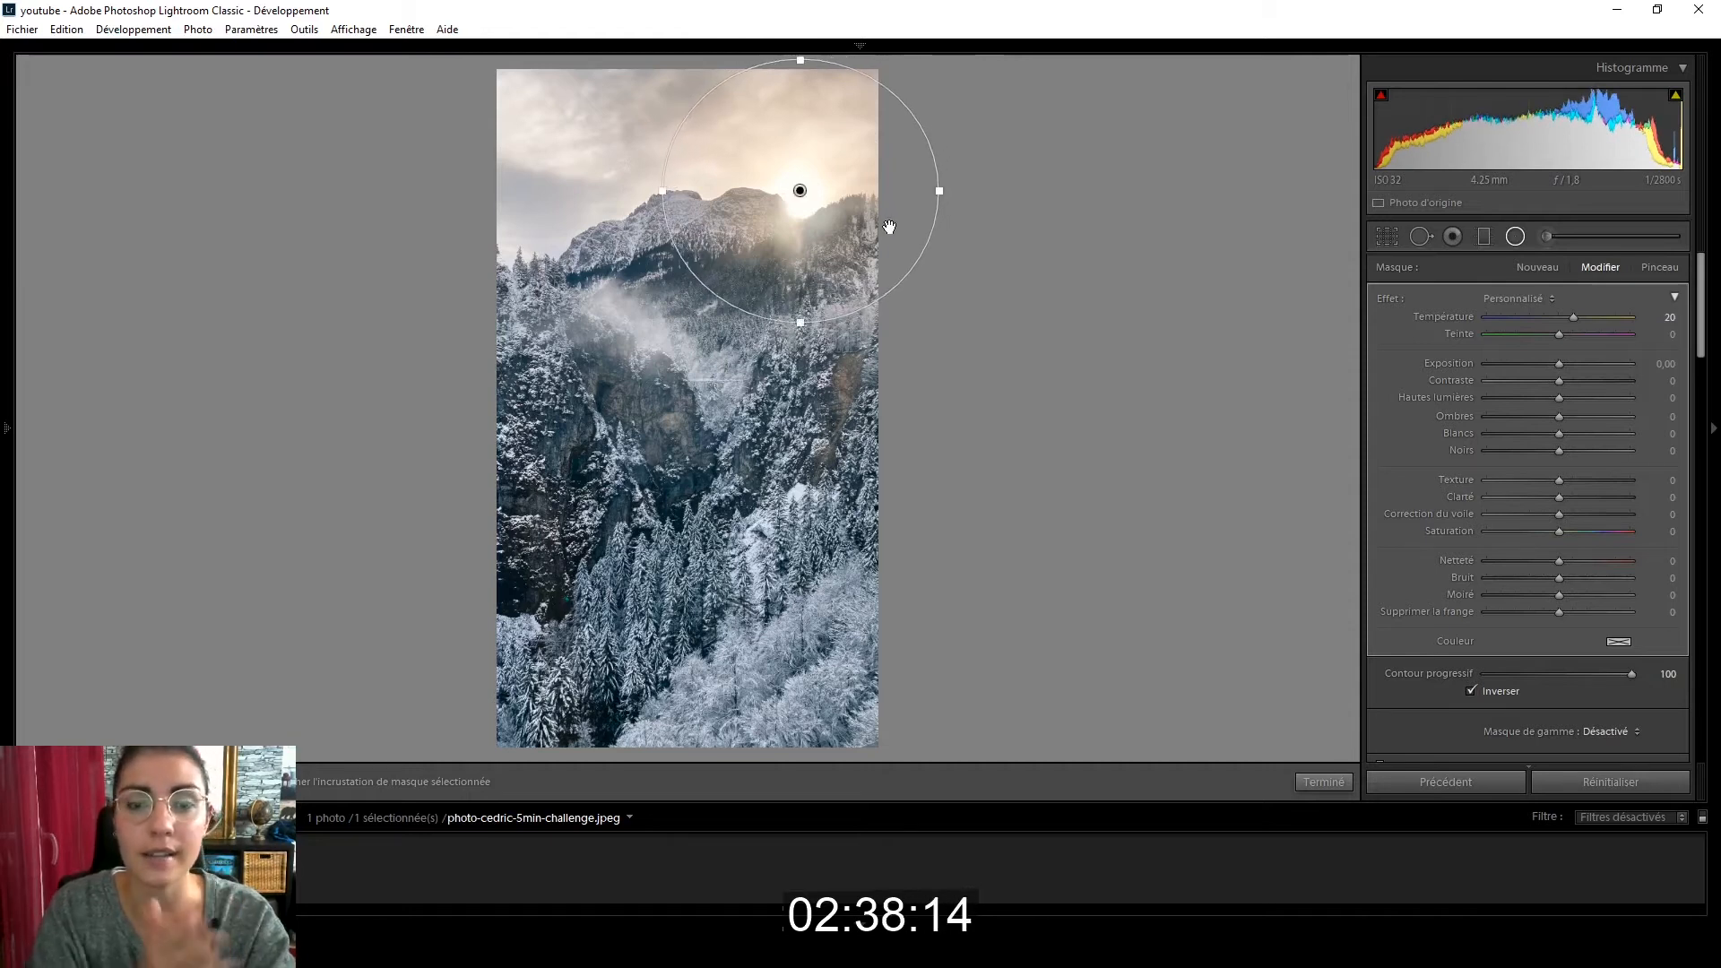
left_click(1319, 781)
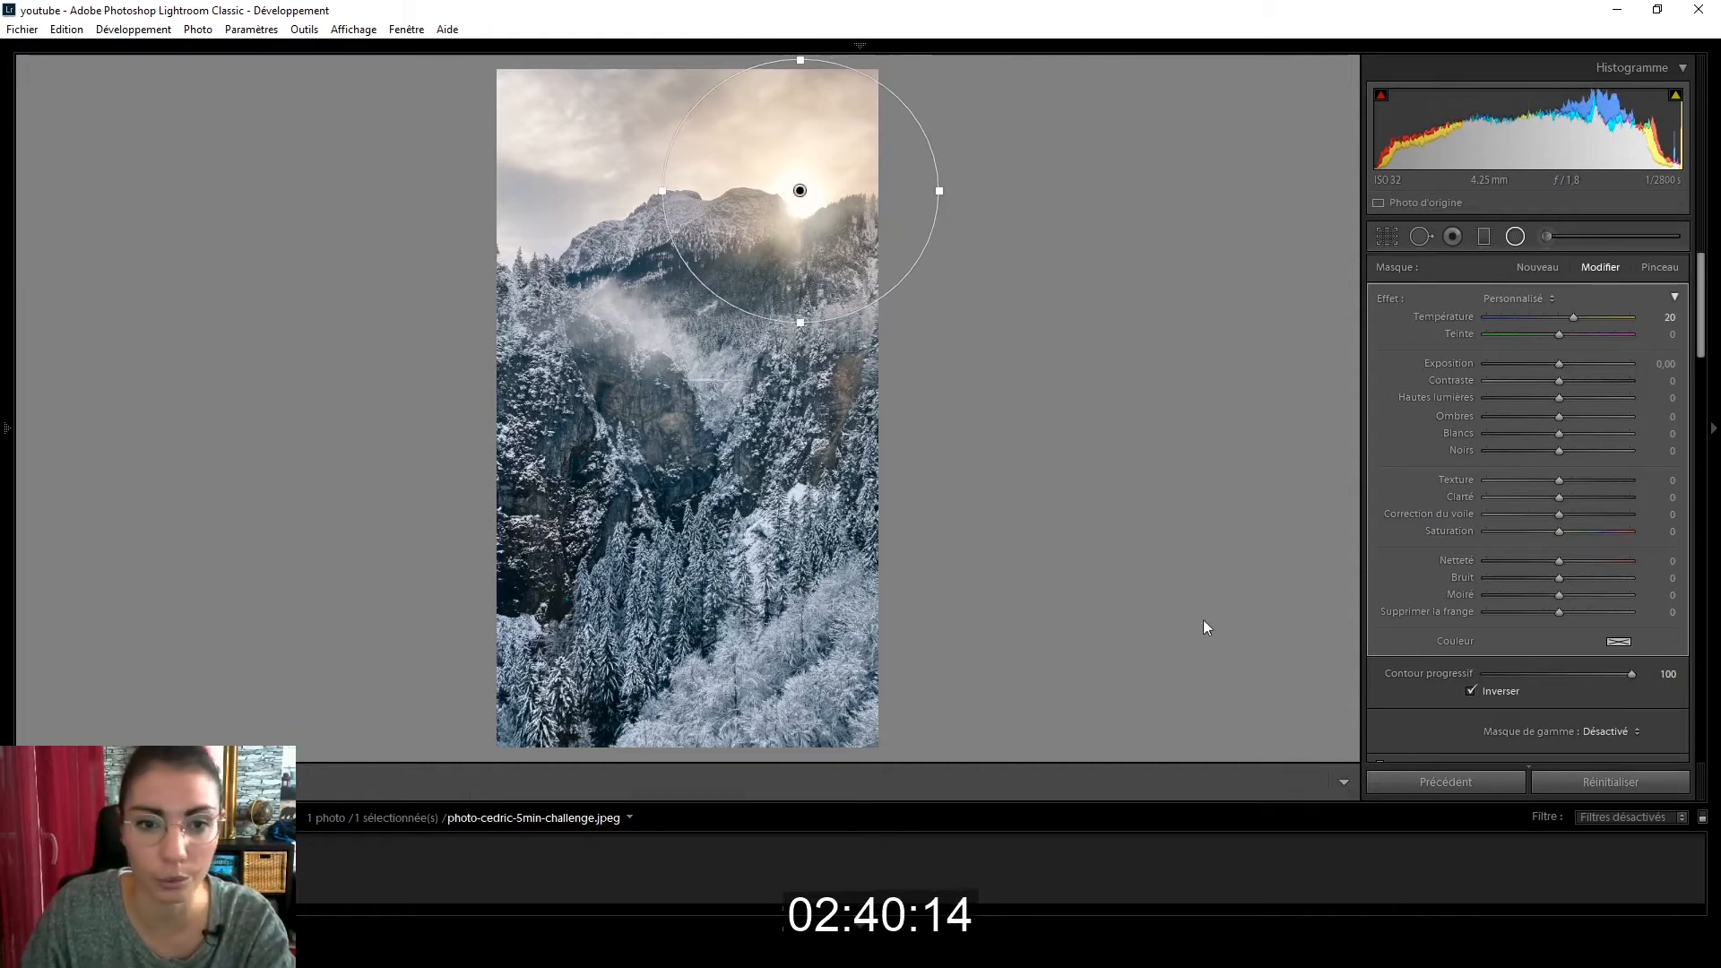
Step: Compare the photo before and after editing, and straighten the crop by an angle of 0.47
key("y")
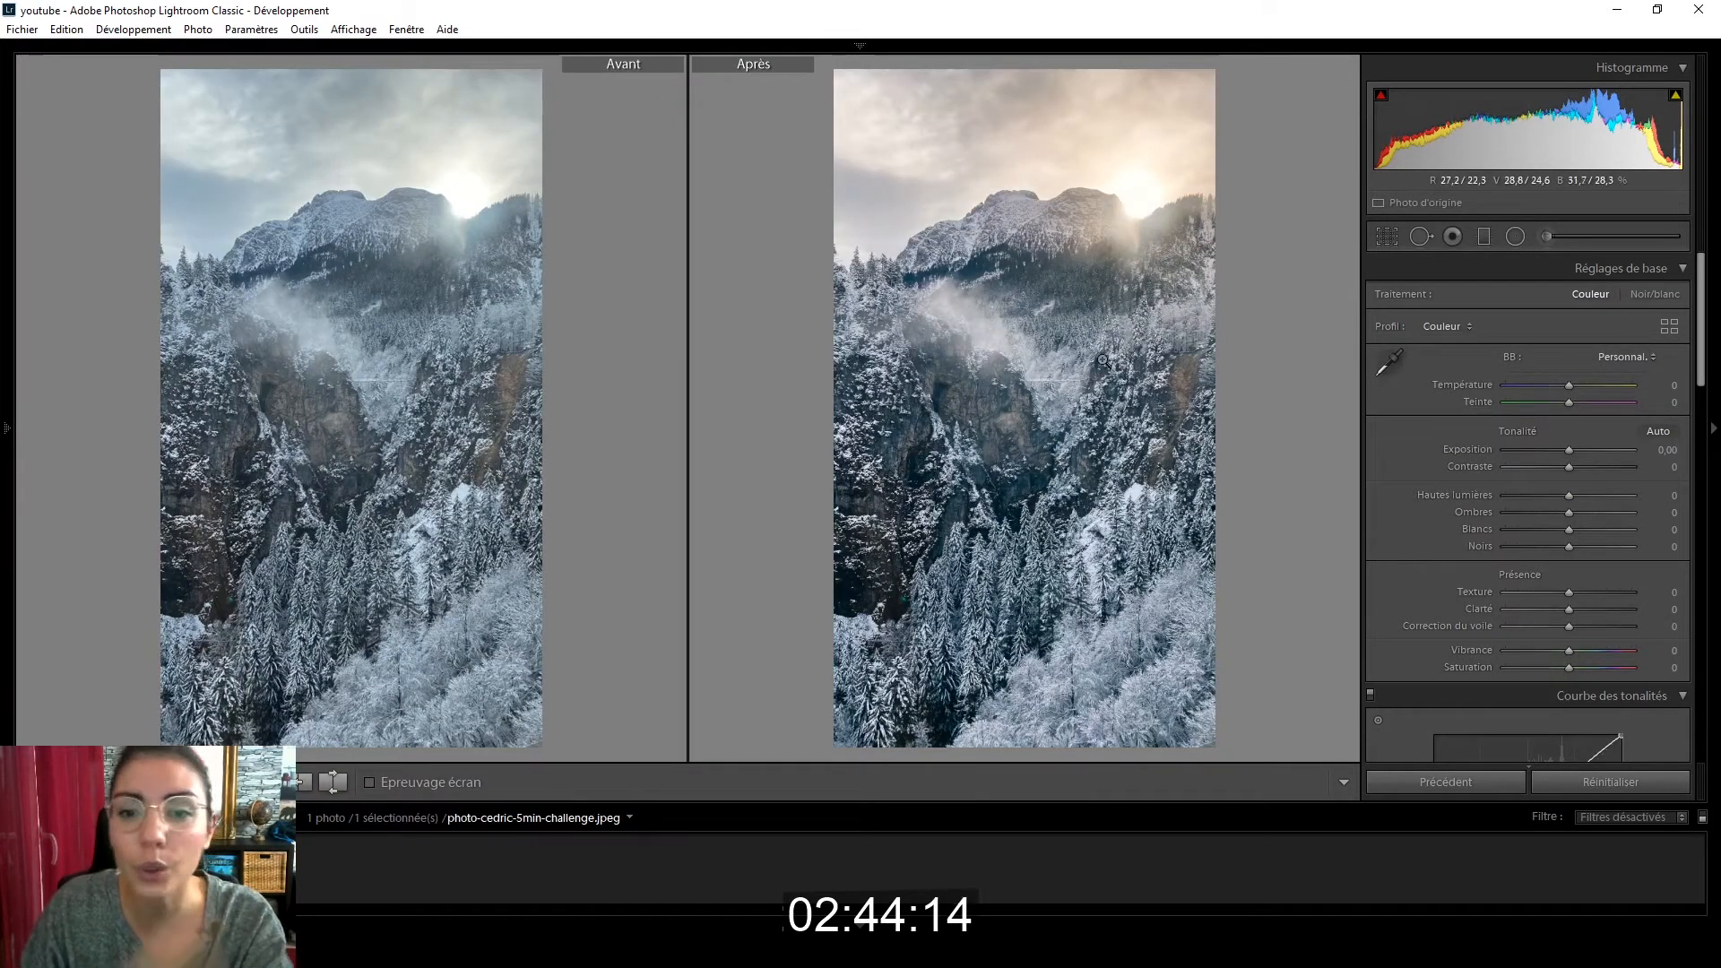
left_click(1385, 237)
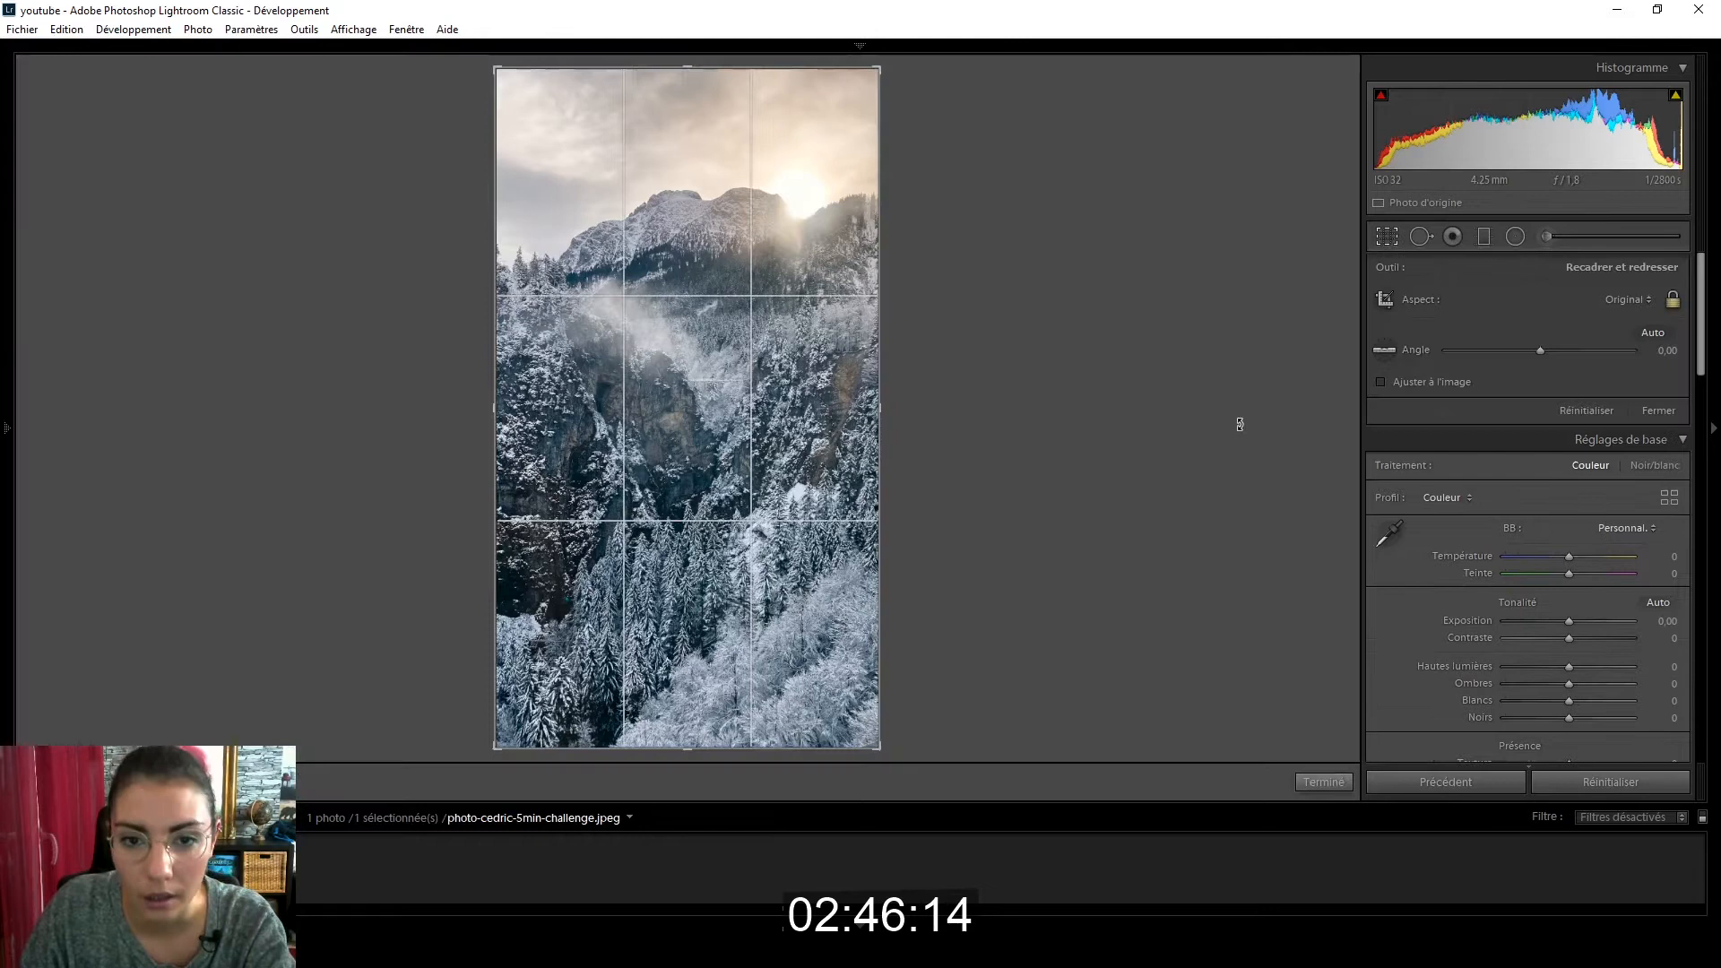
key("o")
left_click_drag(1023, 532, 1023, 535)
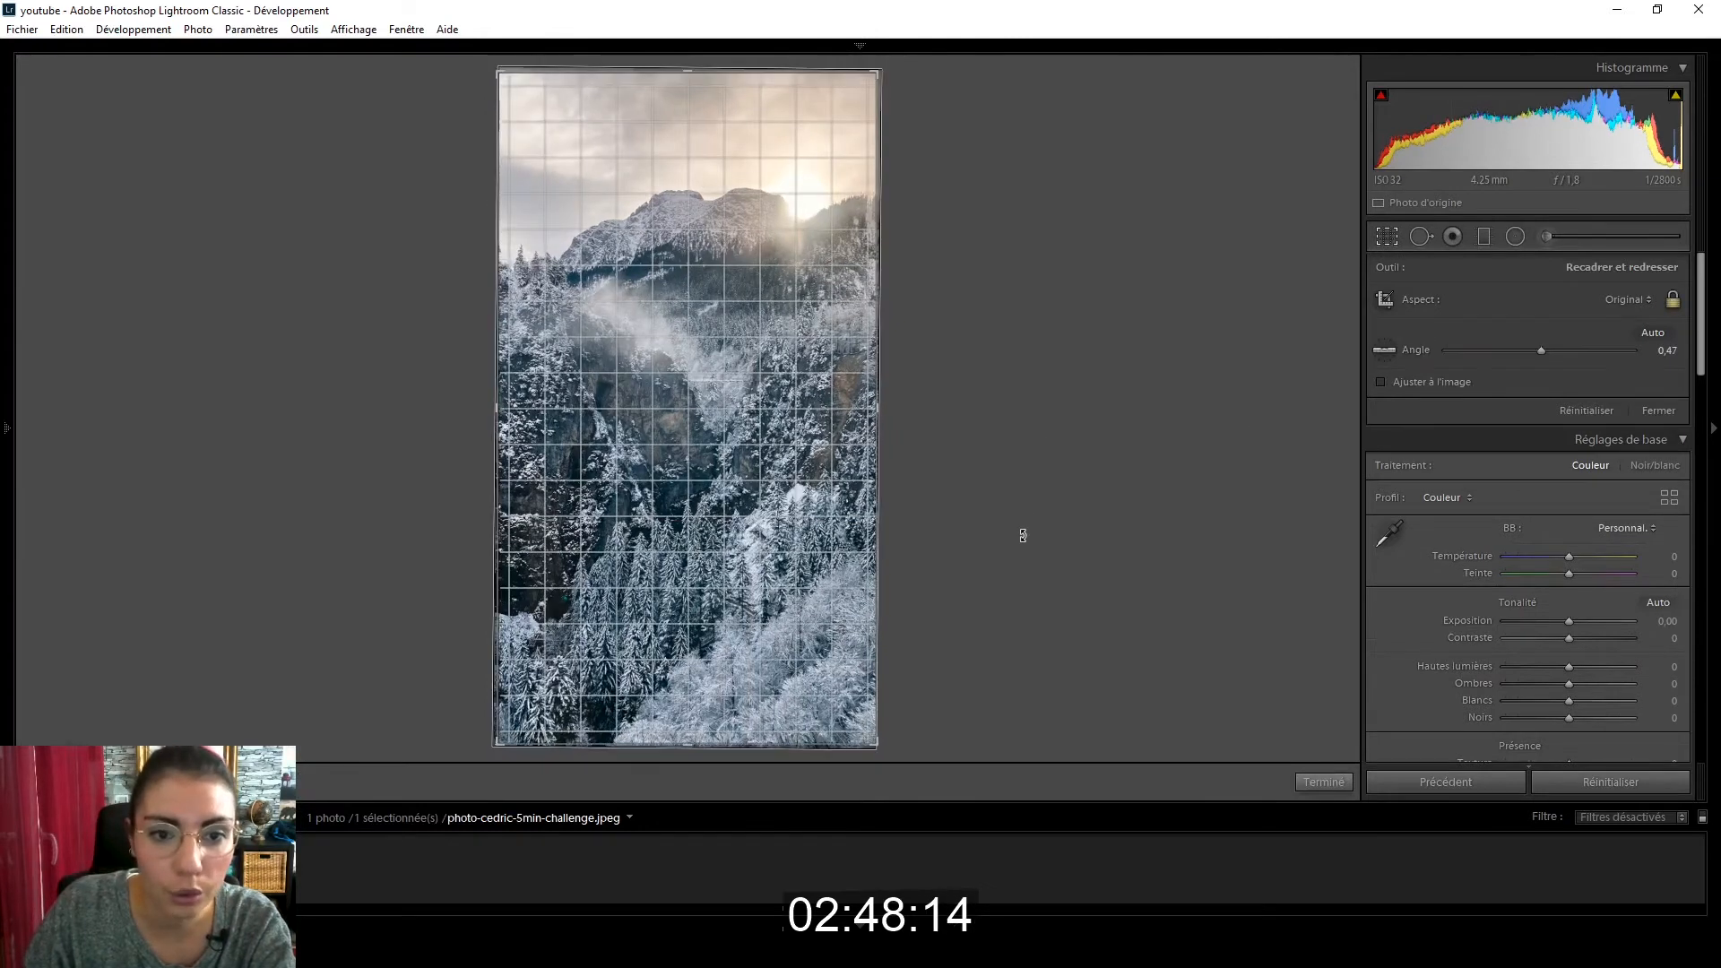
left_click_drag(823, 451, 771, 468)
left_click(1325, 782)
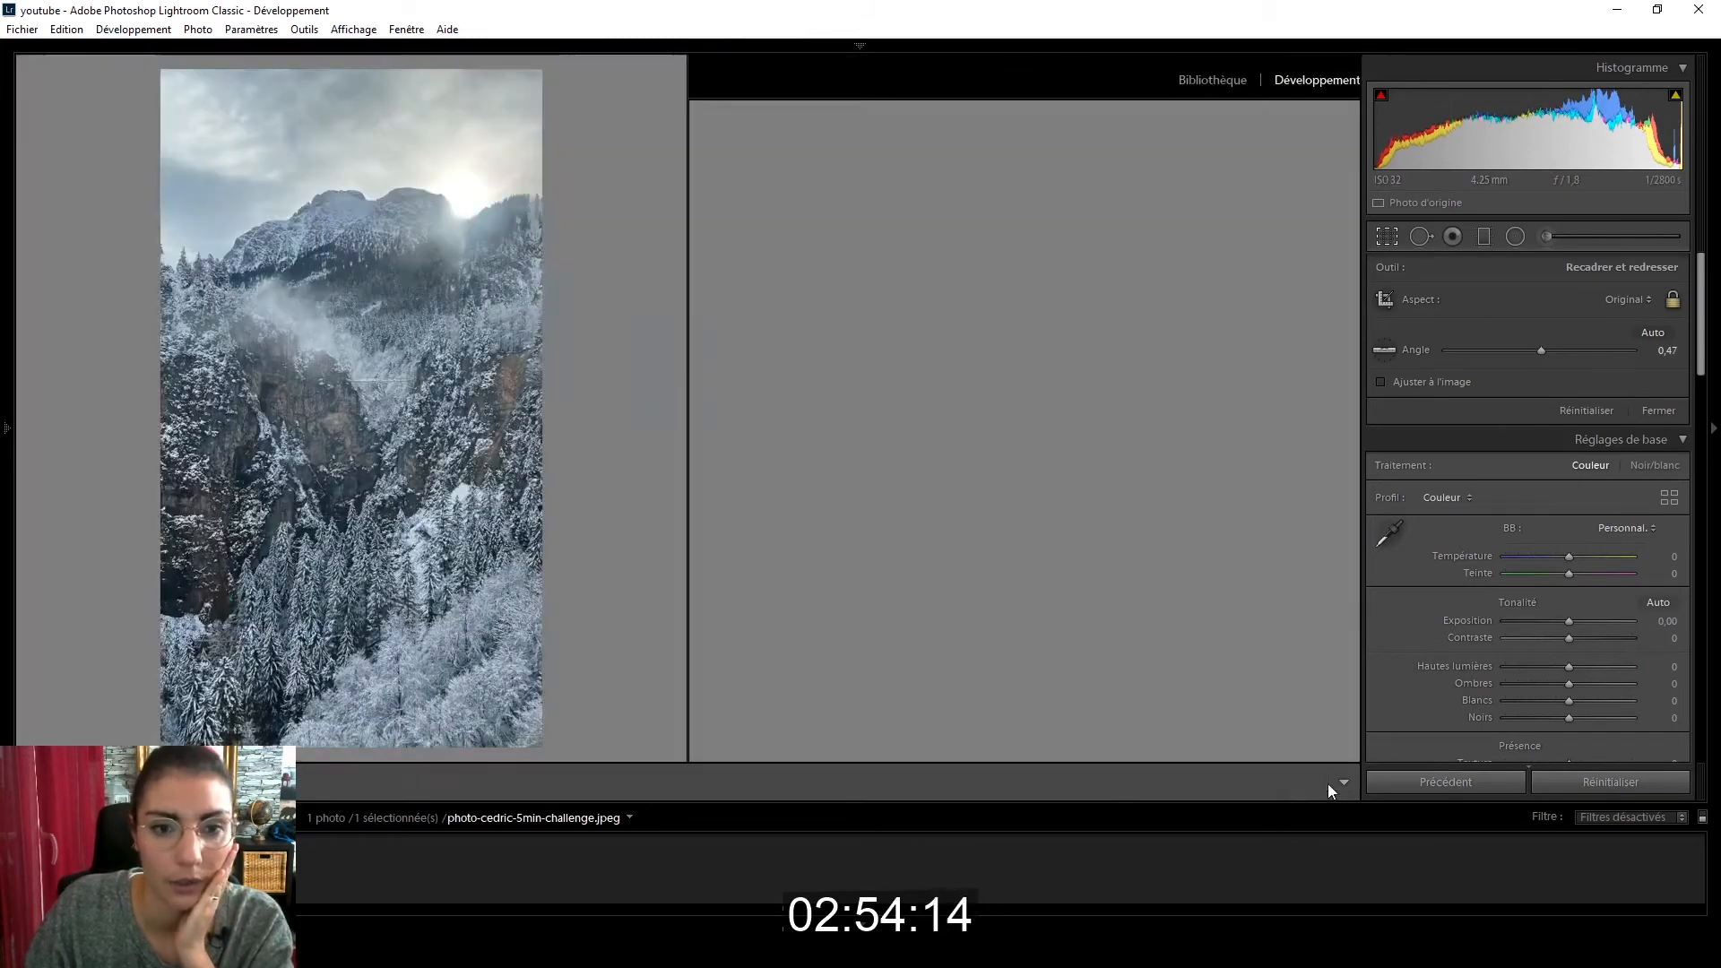
Step: Reset the crop and its straightening angle to the original, and finish the crop
left_click(1378, 235)
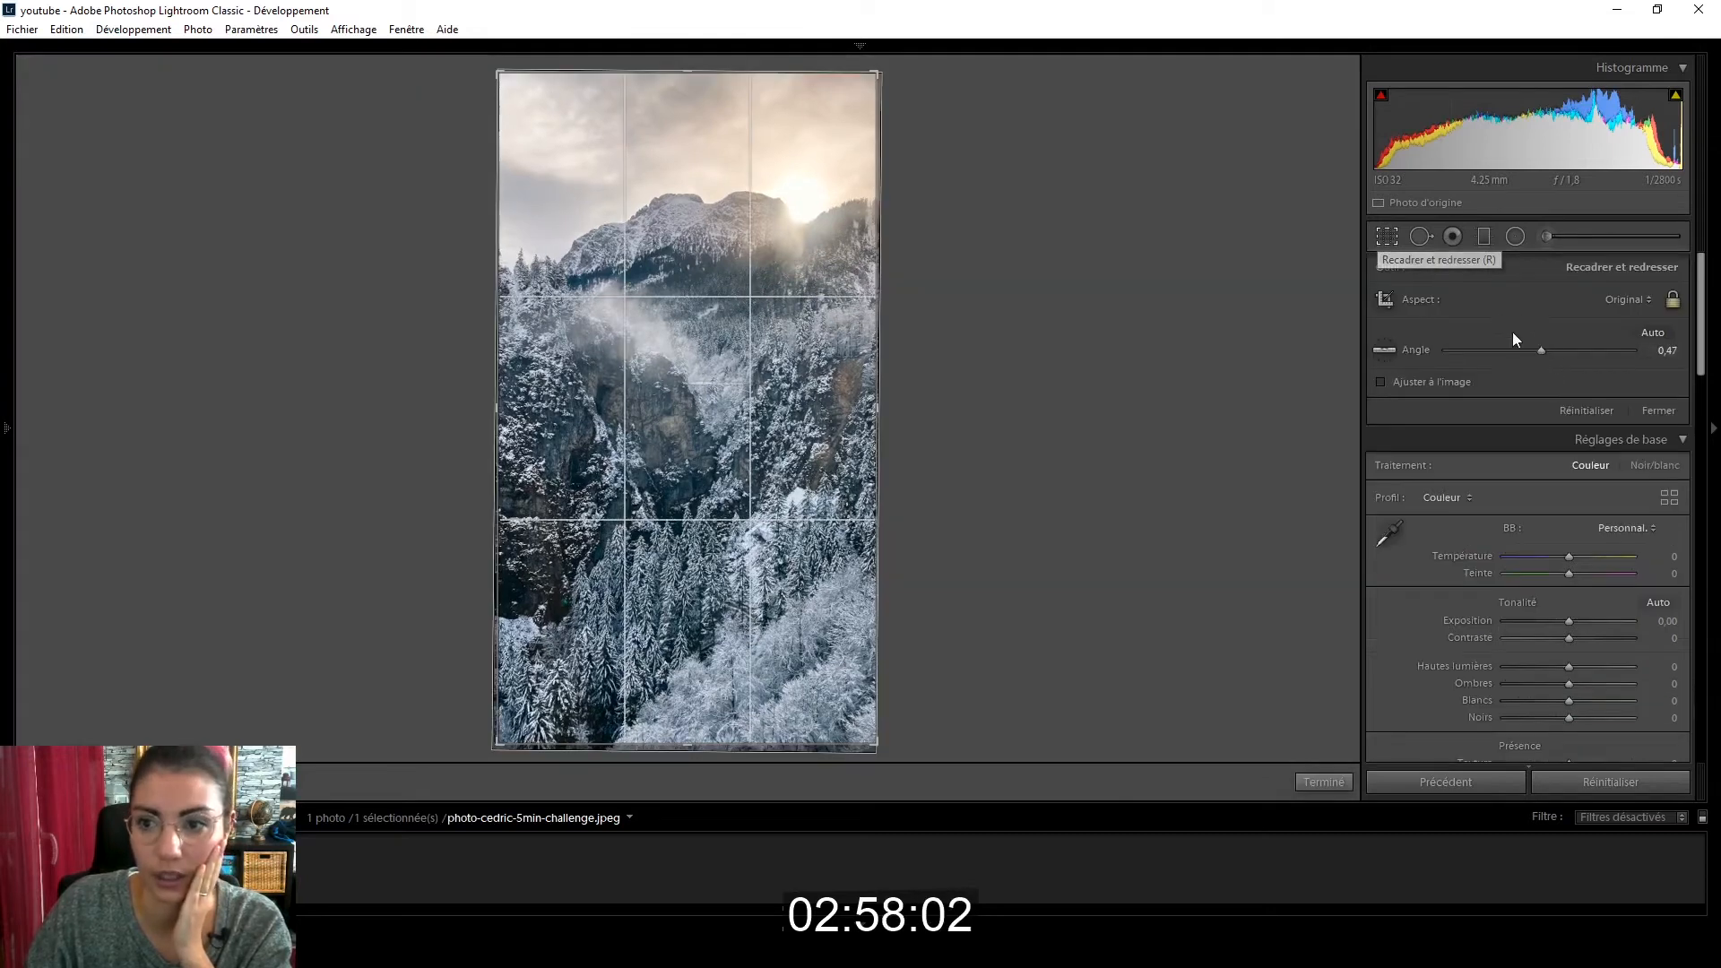
left_click(1585, 411)
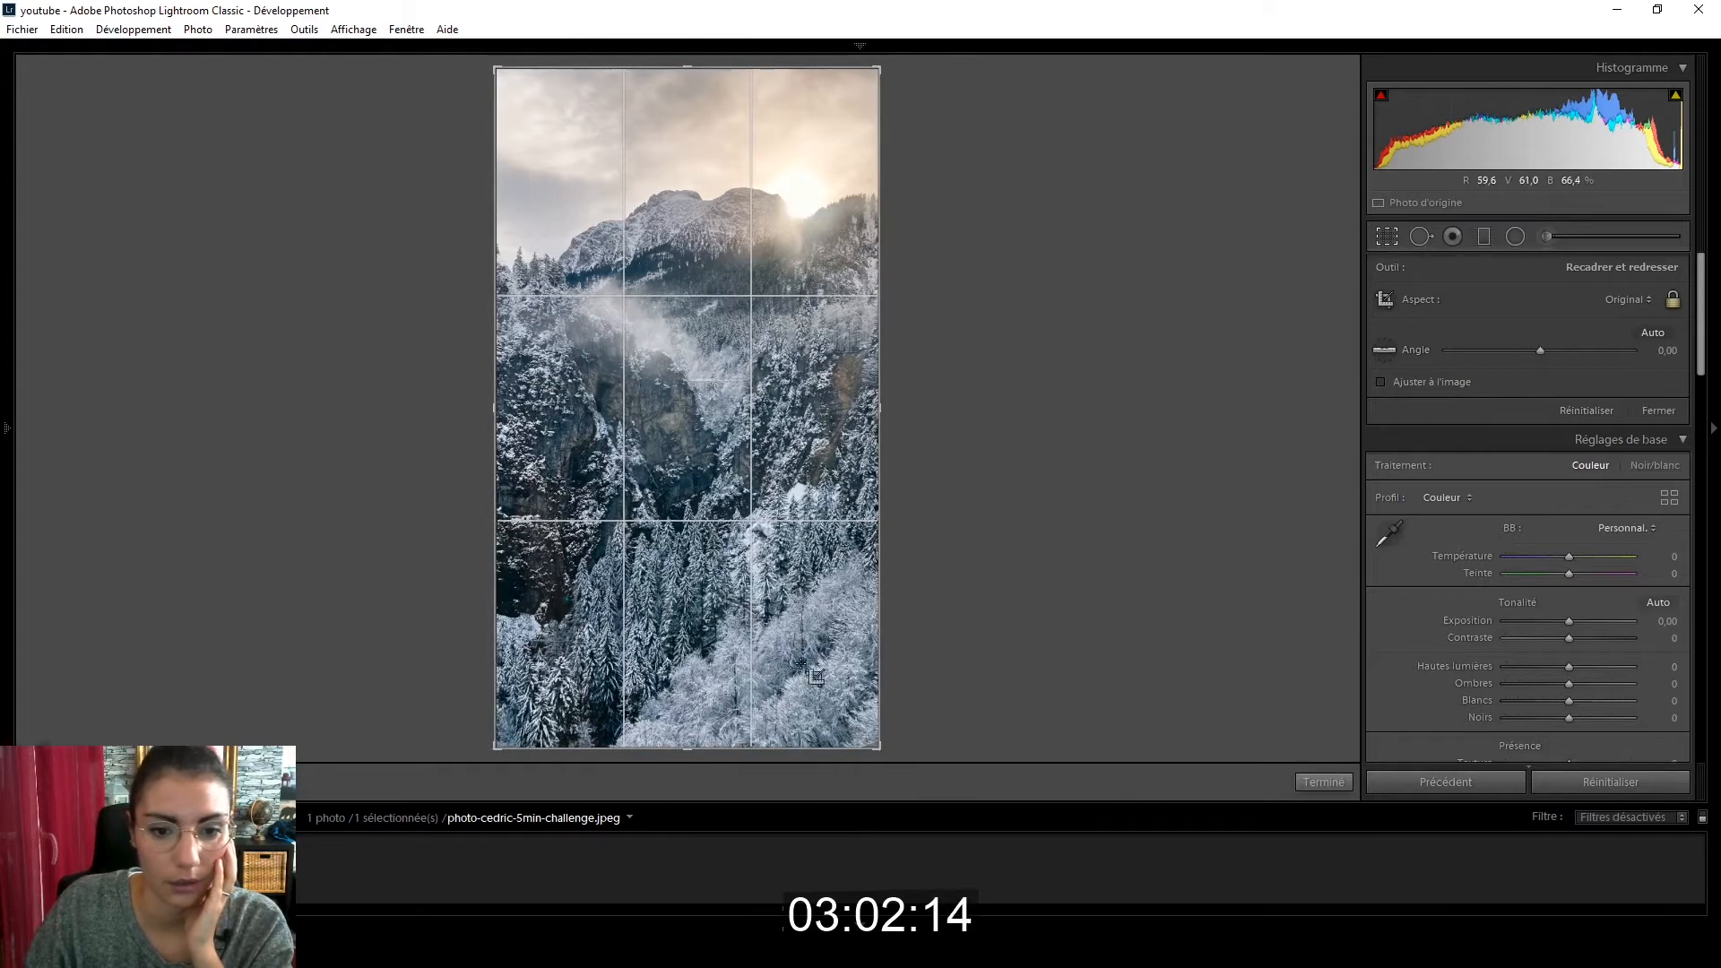
left_click(1322, 782)
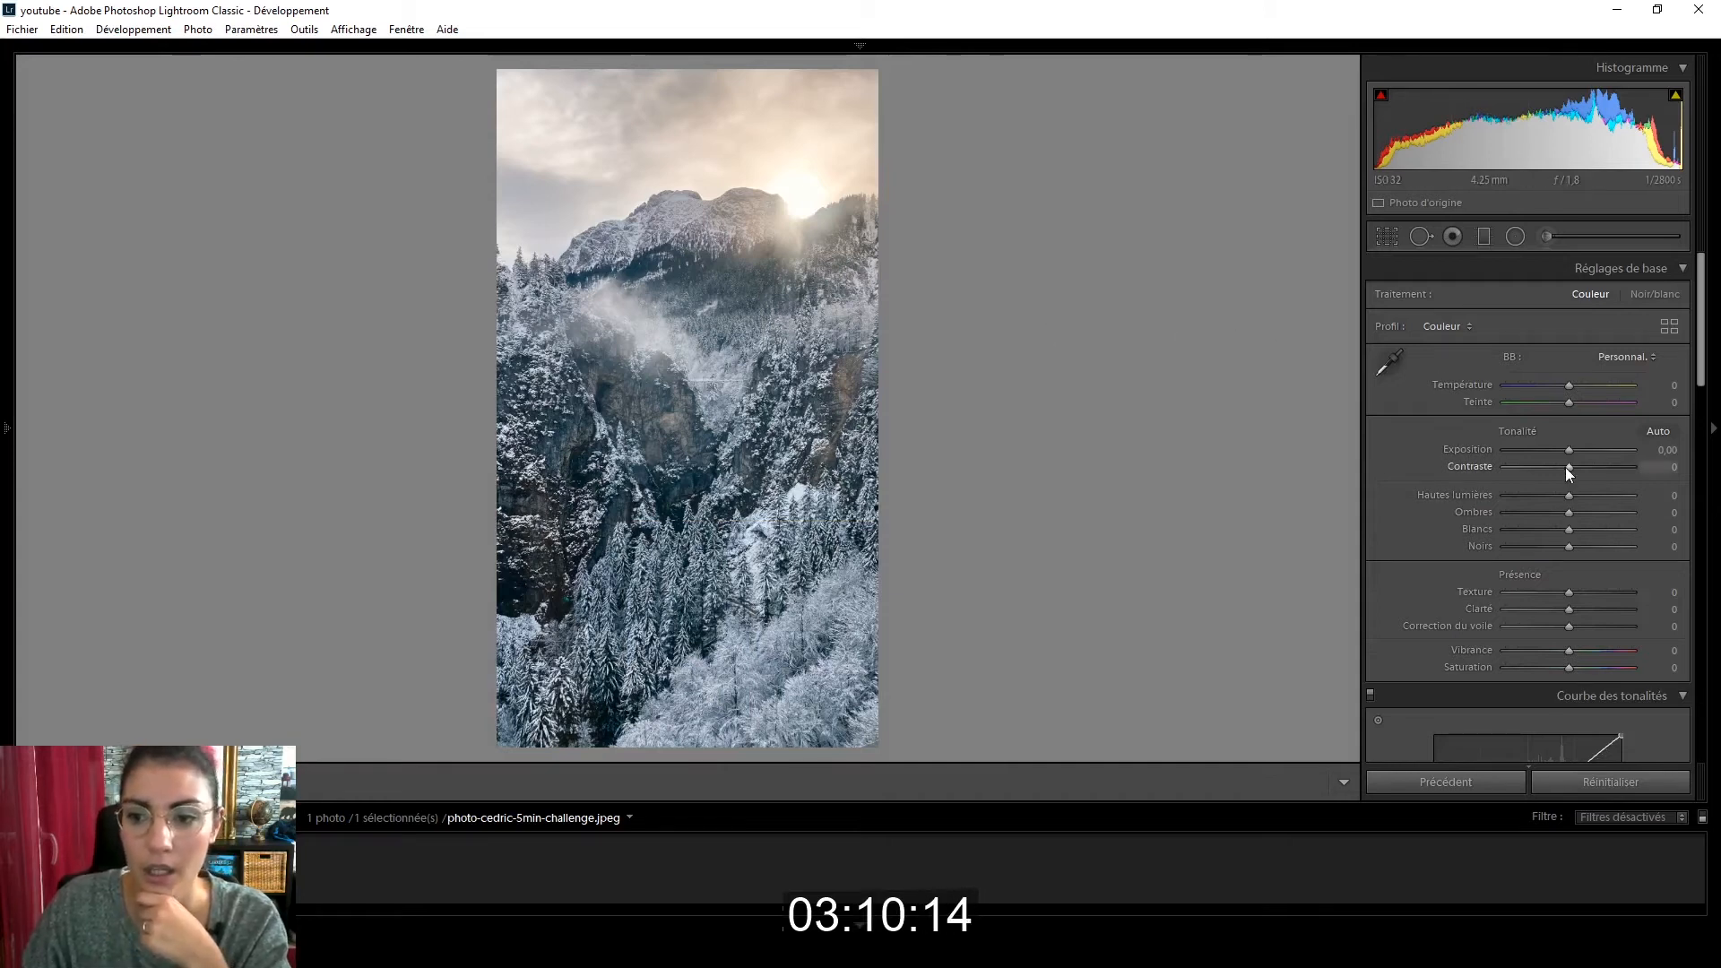
Step: Set the photo's contrast to +13 and blacks to −4 in the basic adjustments
left_click_drag(1566, 466, 1573, 471)
left_click_drag(1568, 546, 1566, 548)
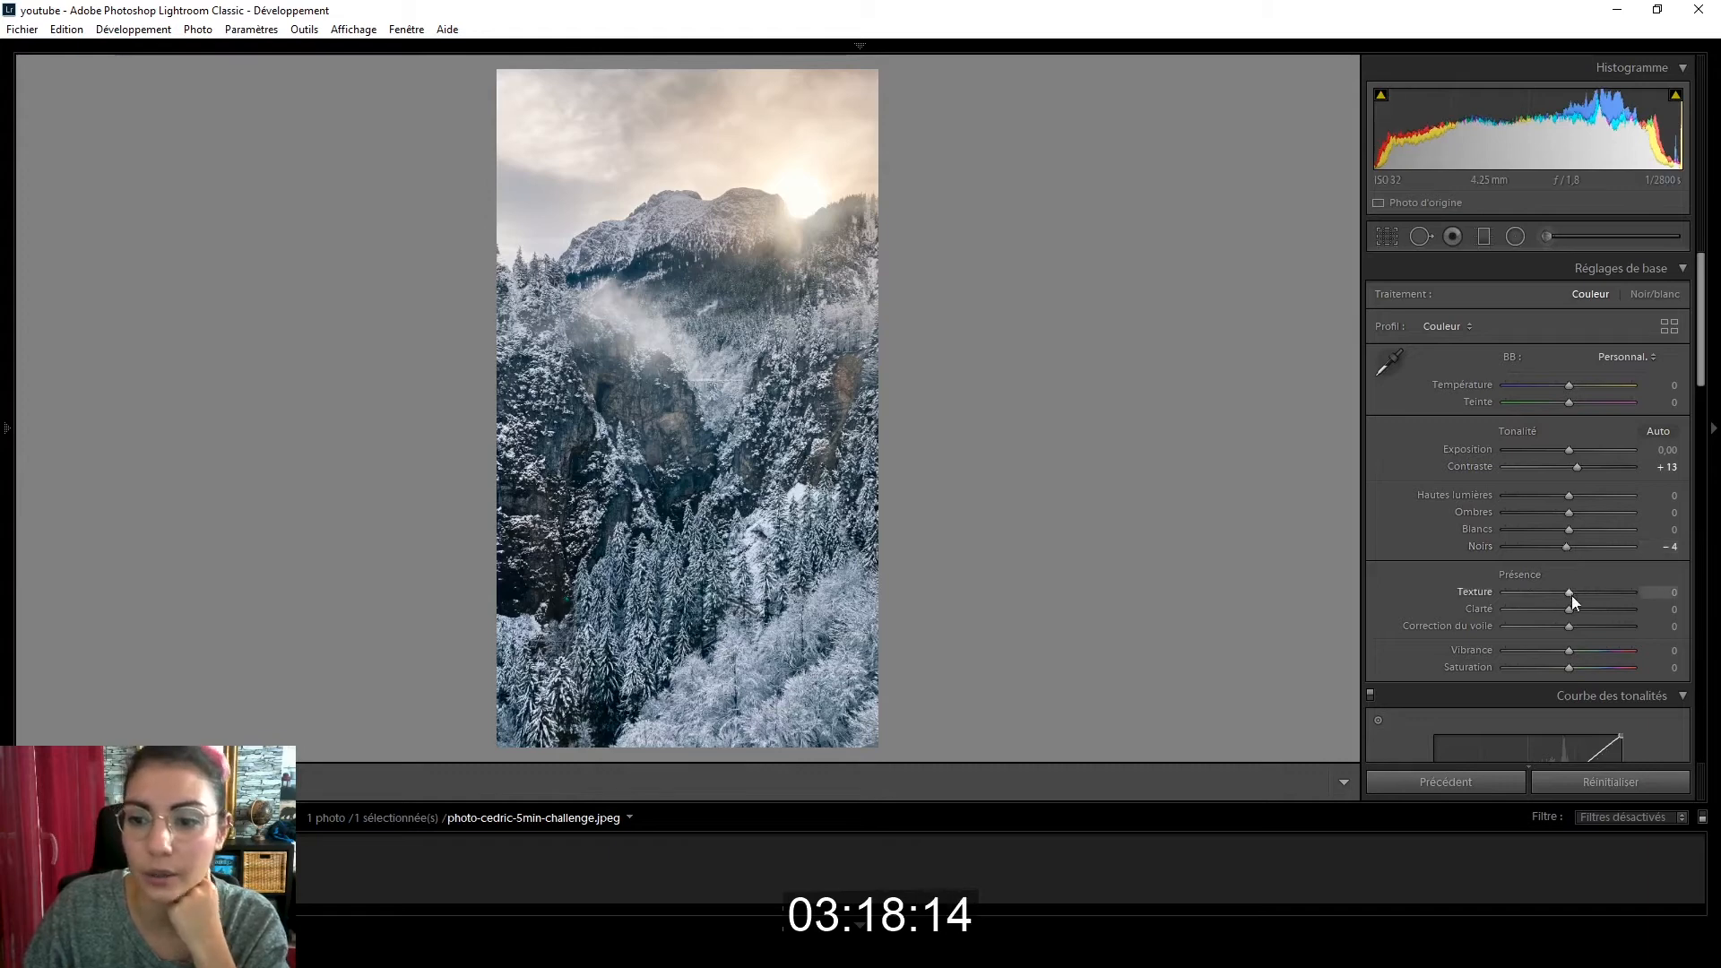
Step: Examine the snowy cliffs, the peaks, the glow around the sun and the wooded slope up close
left_click(736, 592)
left_click_drag(626, 342, 707, 415)
left_click_drag(812, 277, 937, 731)
left_click_drag(762, 233, 833, 591)
left_click_drag(735, 152, 646, 539)
left_click_drag(896, 547, 606, 507)
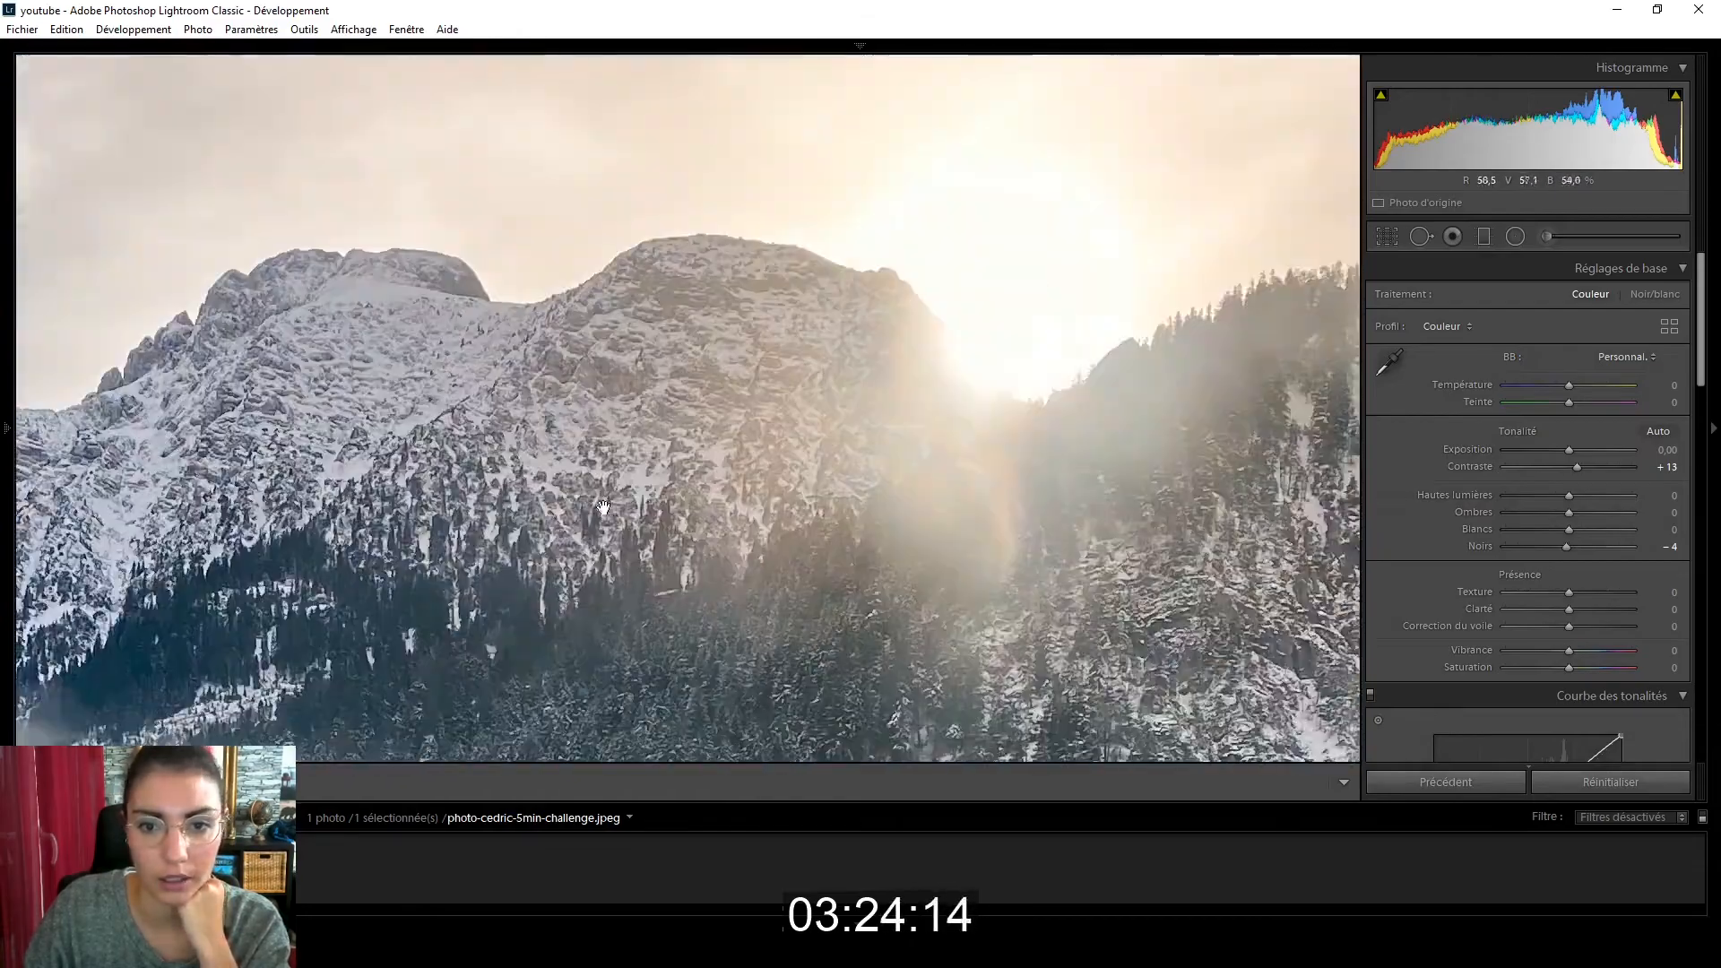
left_click(608, 507)
left_click(790, 262)
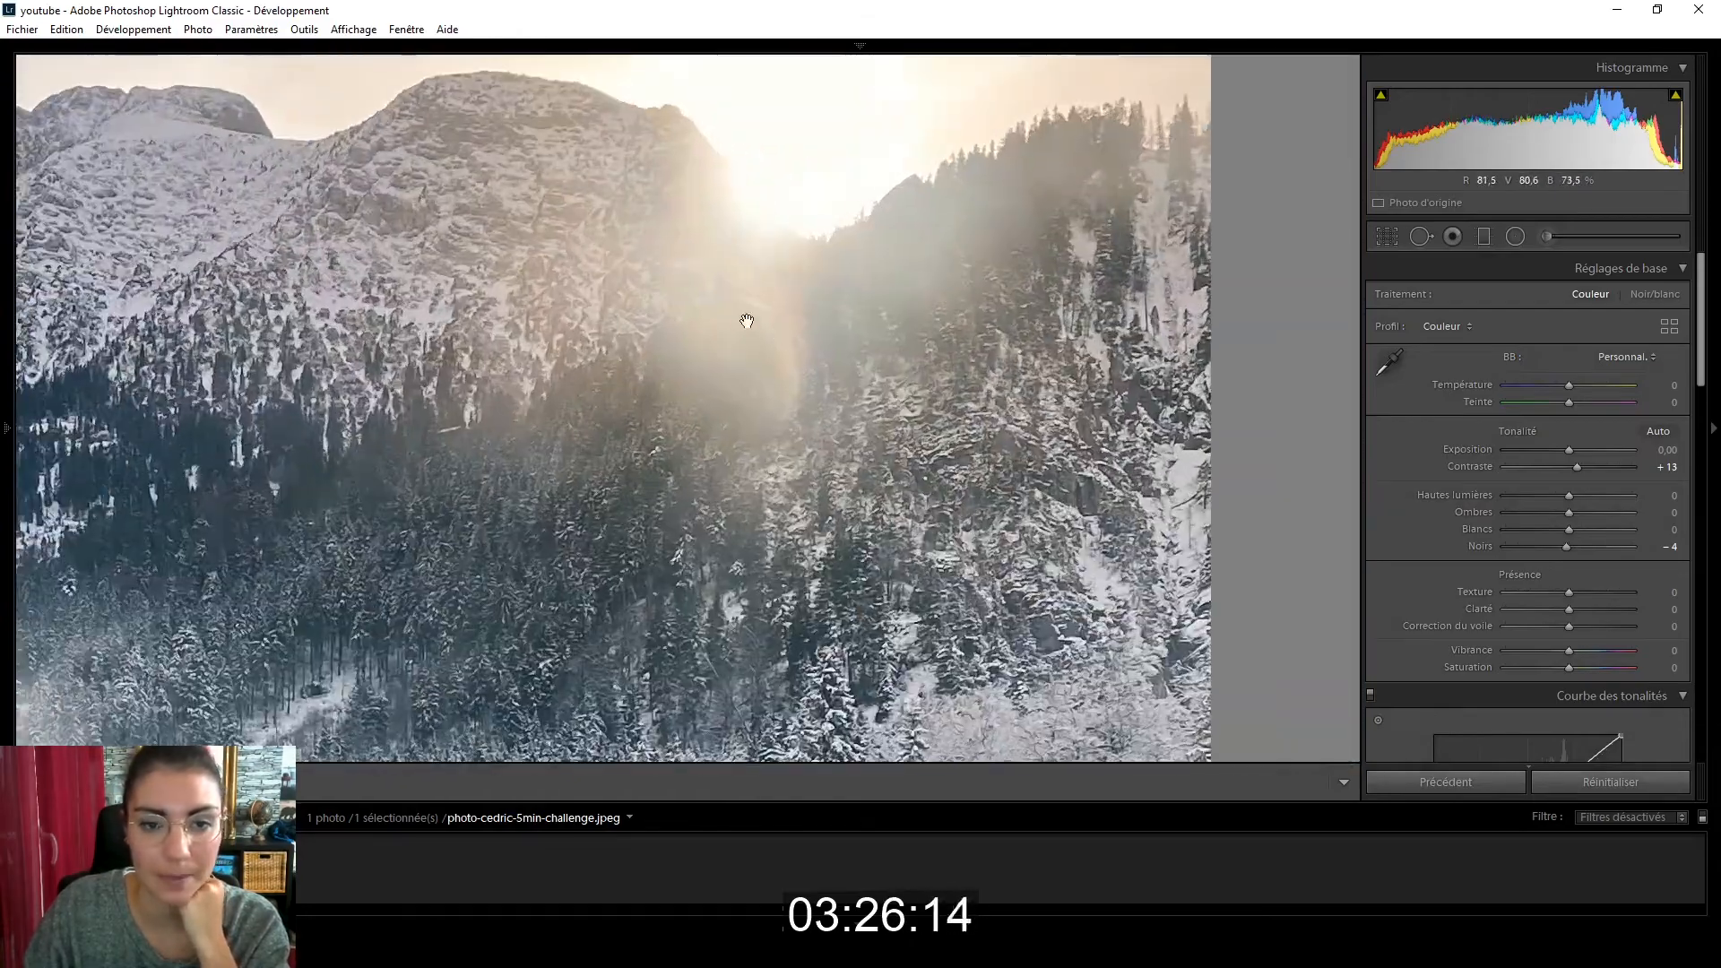
left_click(712, 392)
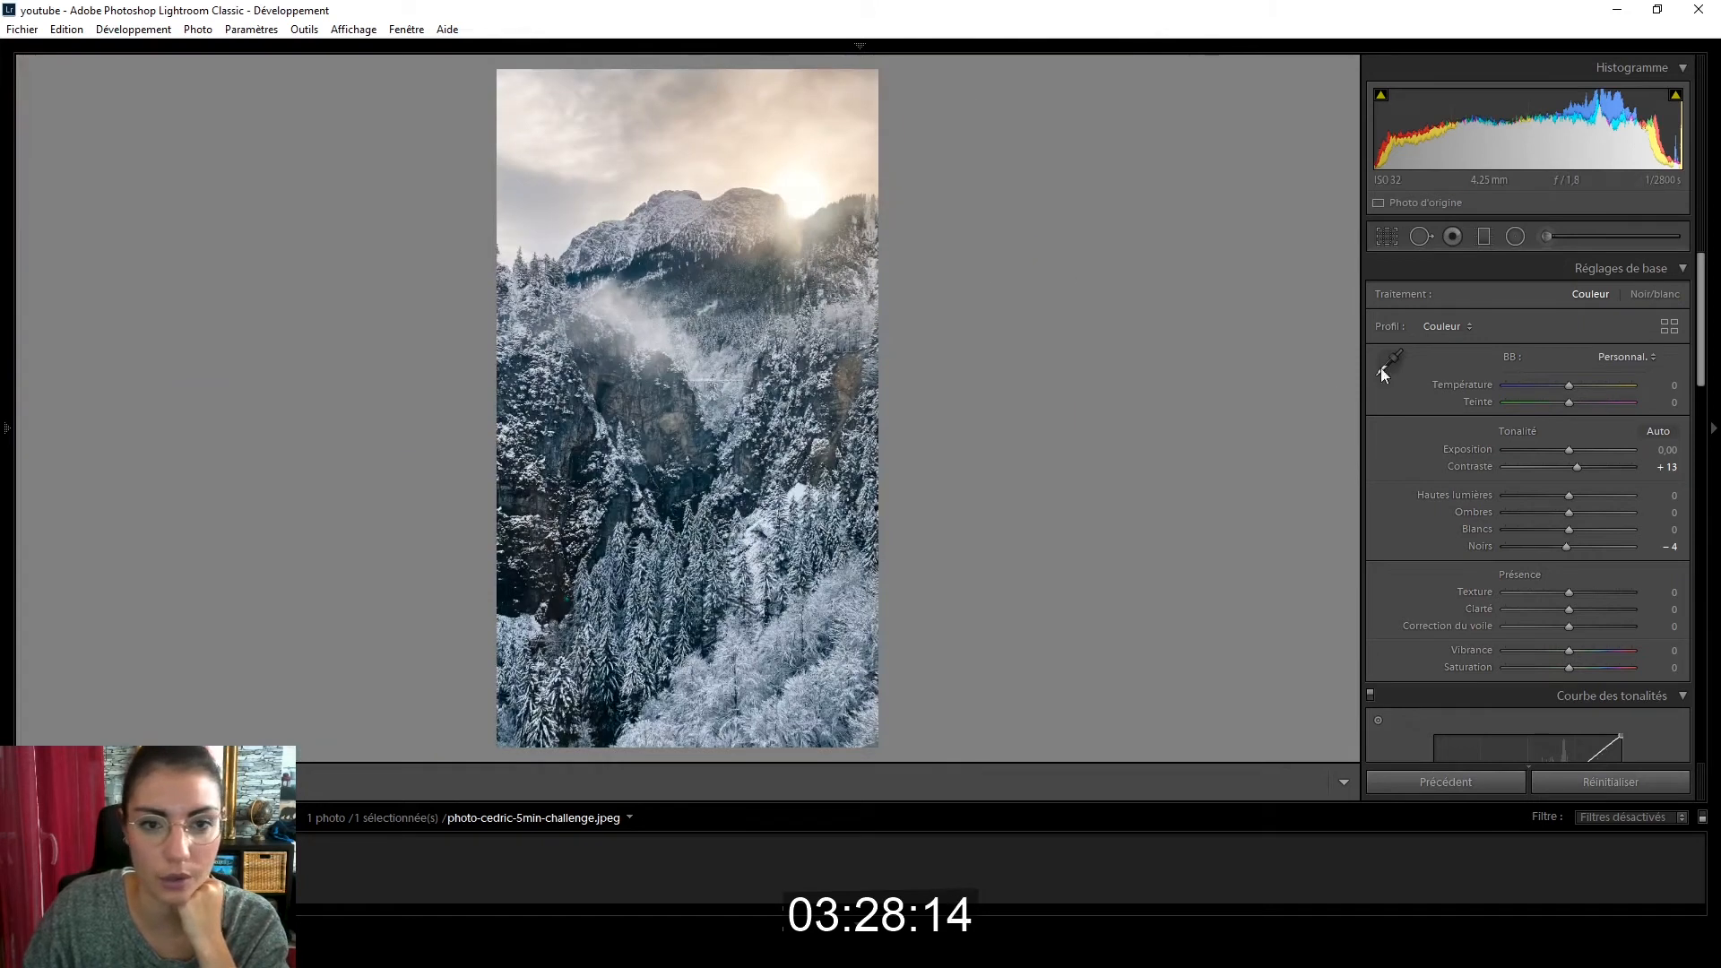
Step: Add a large inverted radial filter centred near the sun with temperature 17, tint 32 and highlights reset to 0, and finish it
left_click(1513, 236)
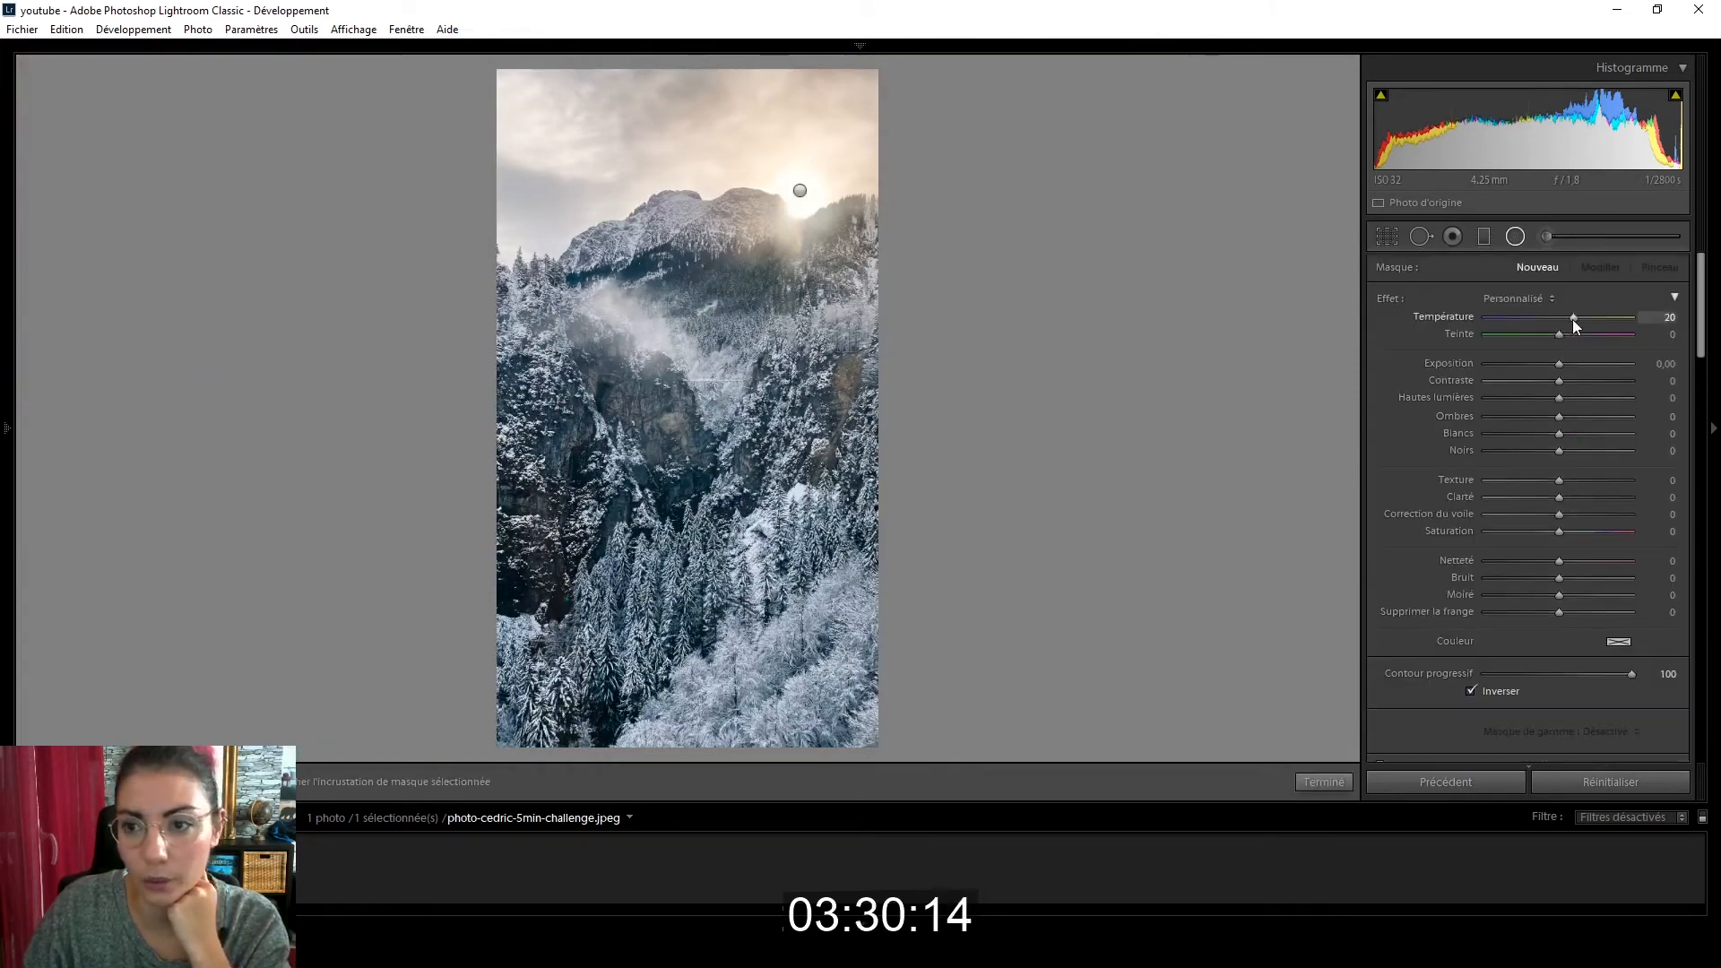
left_click_drag(778, 211, 1107, 500)
left_click_drag(1560, 334, 1577, 340)
left_click_drag(1578, 338, 1573, 314)
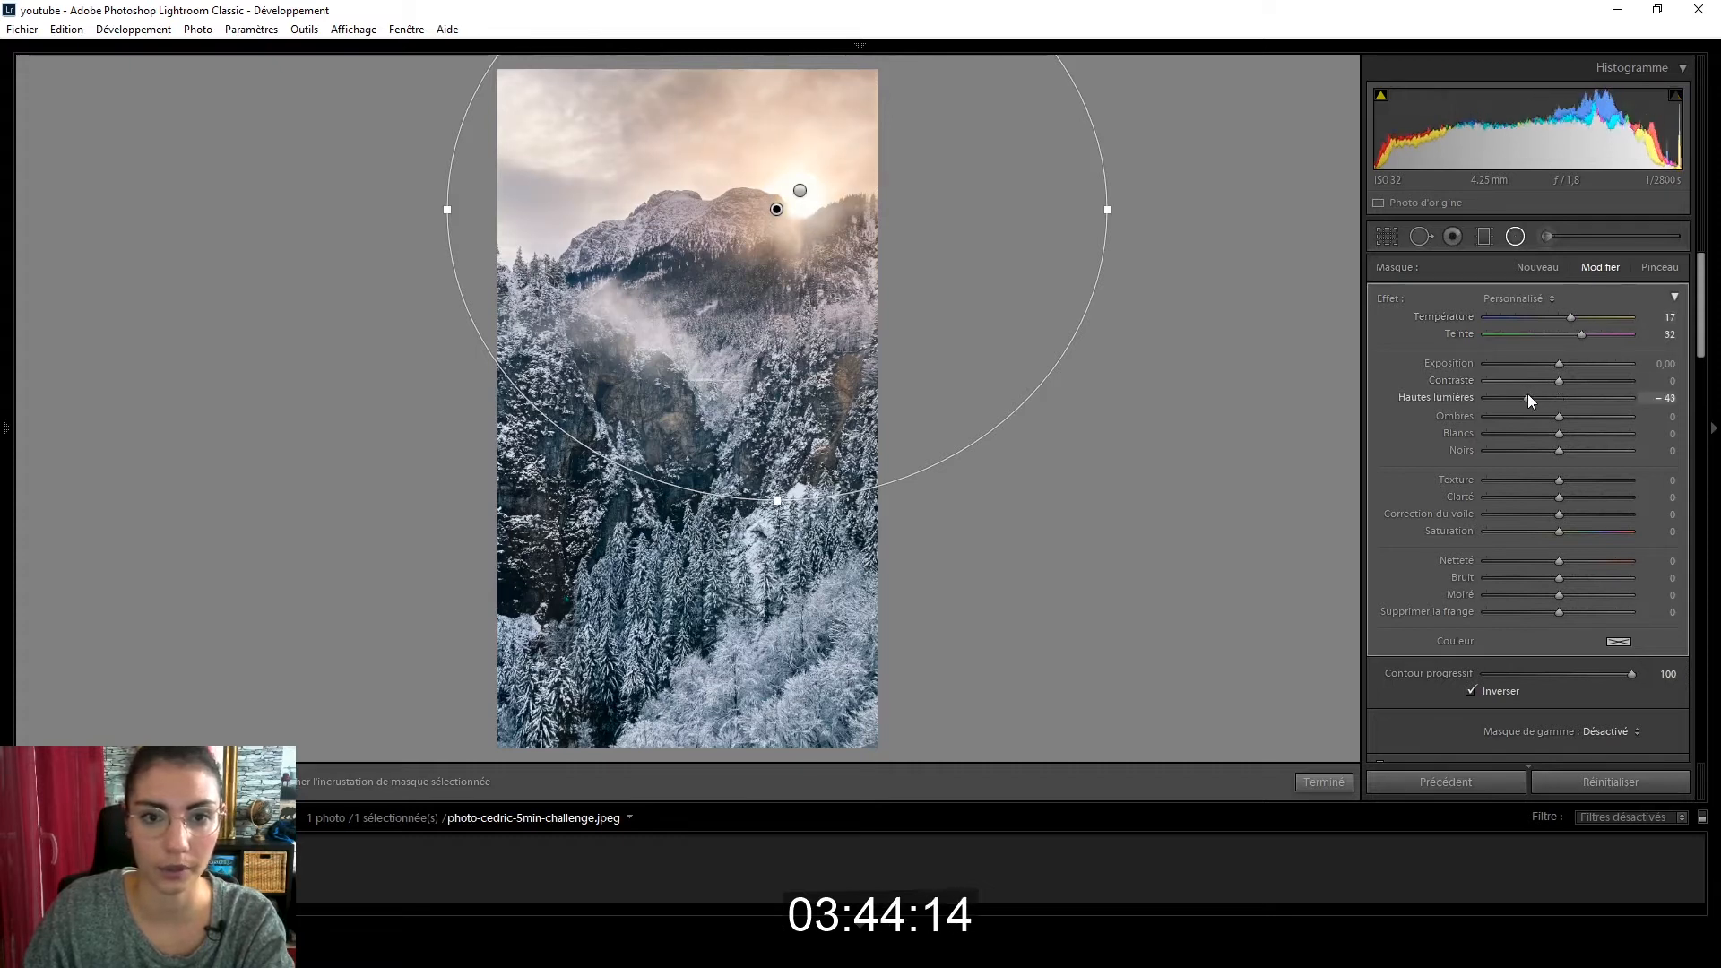
left_click_drag(1507, 398, 1450, 398)
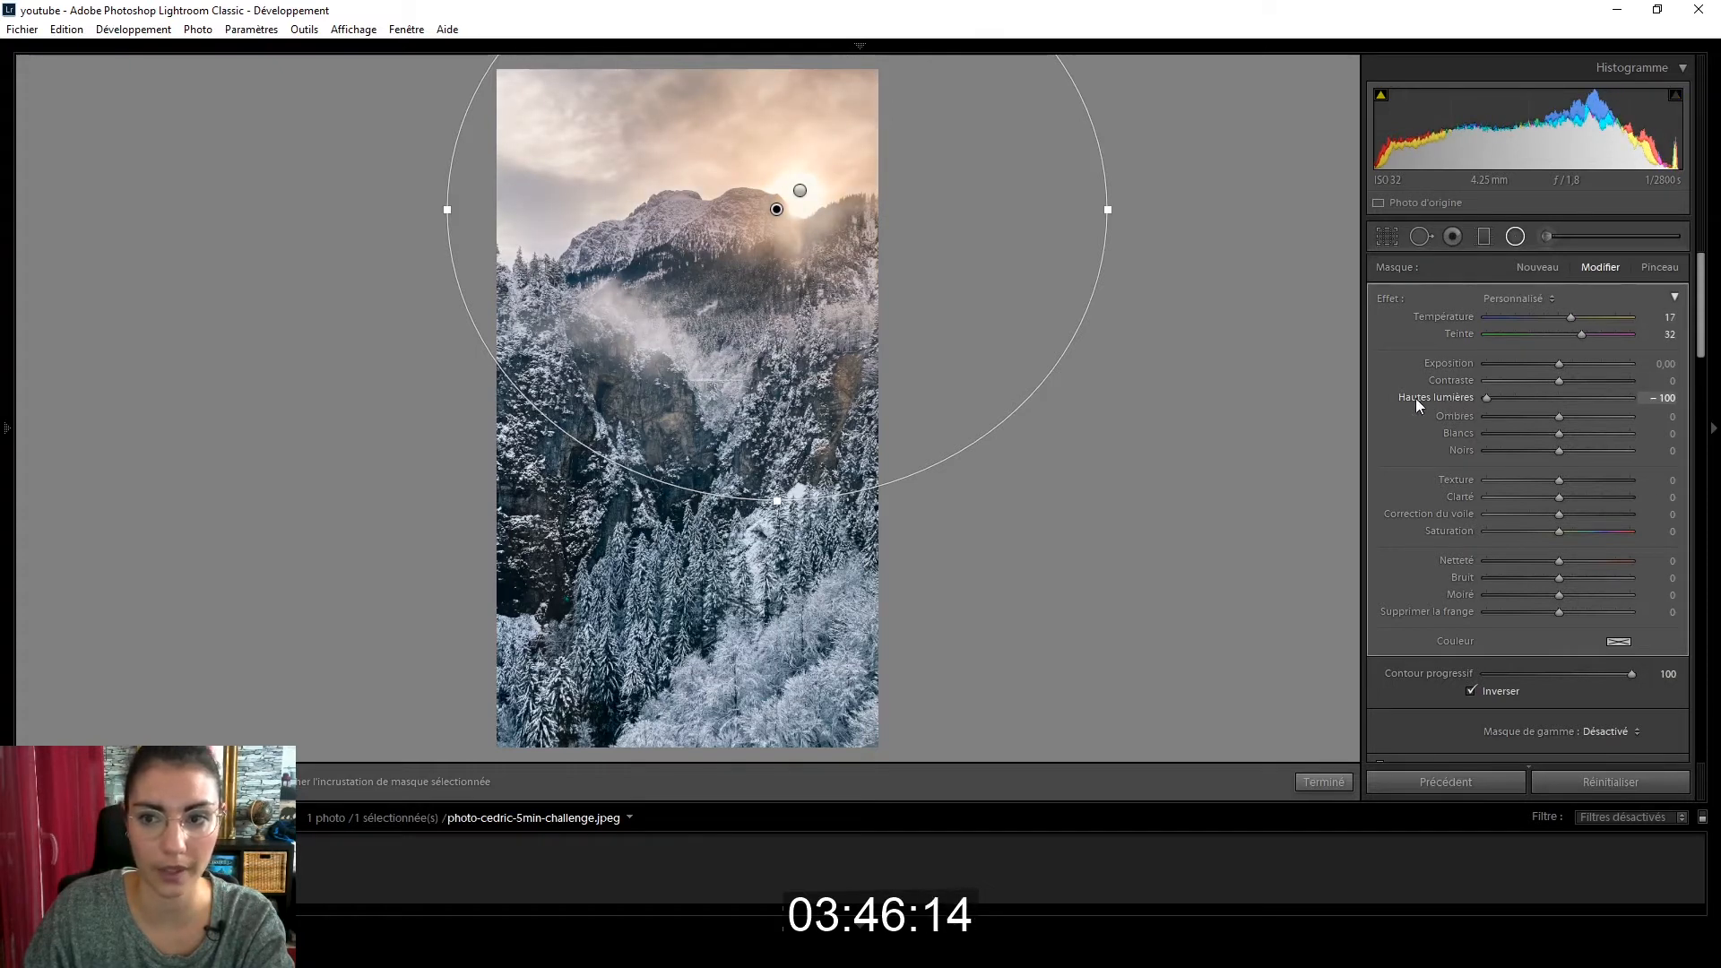
left_click_drag(1487, 394, 1519, 395)
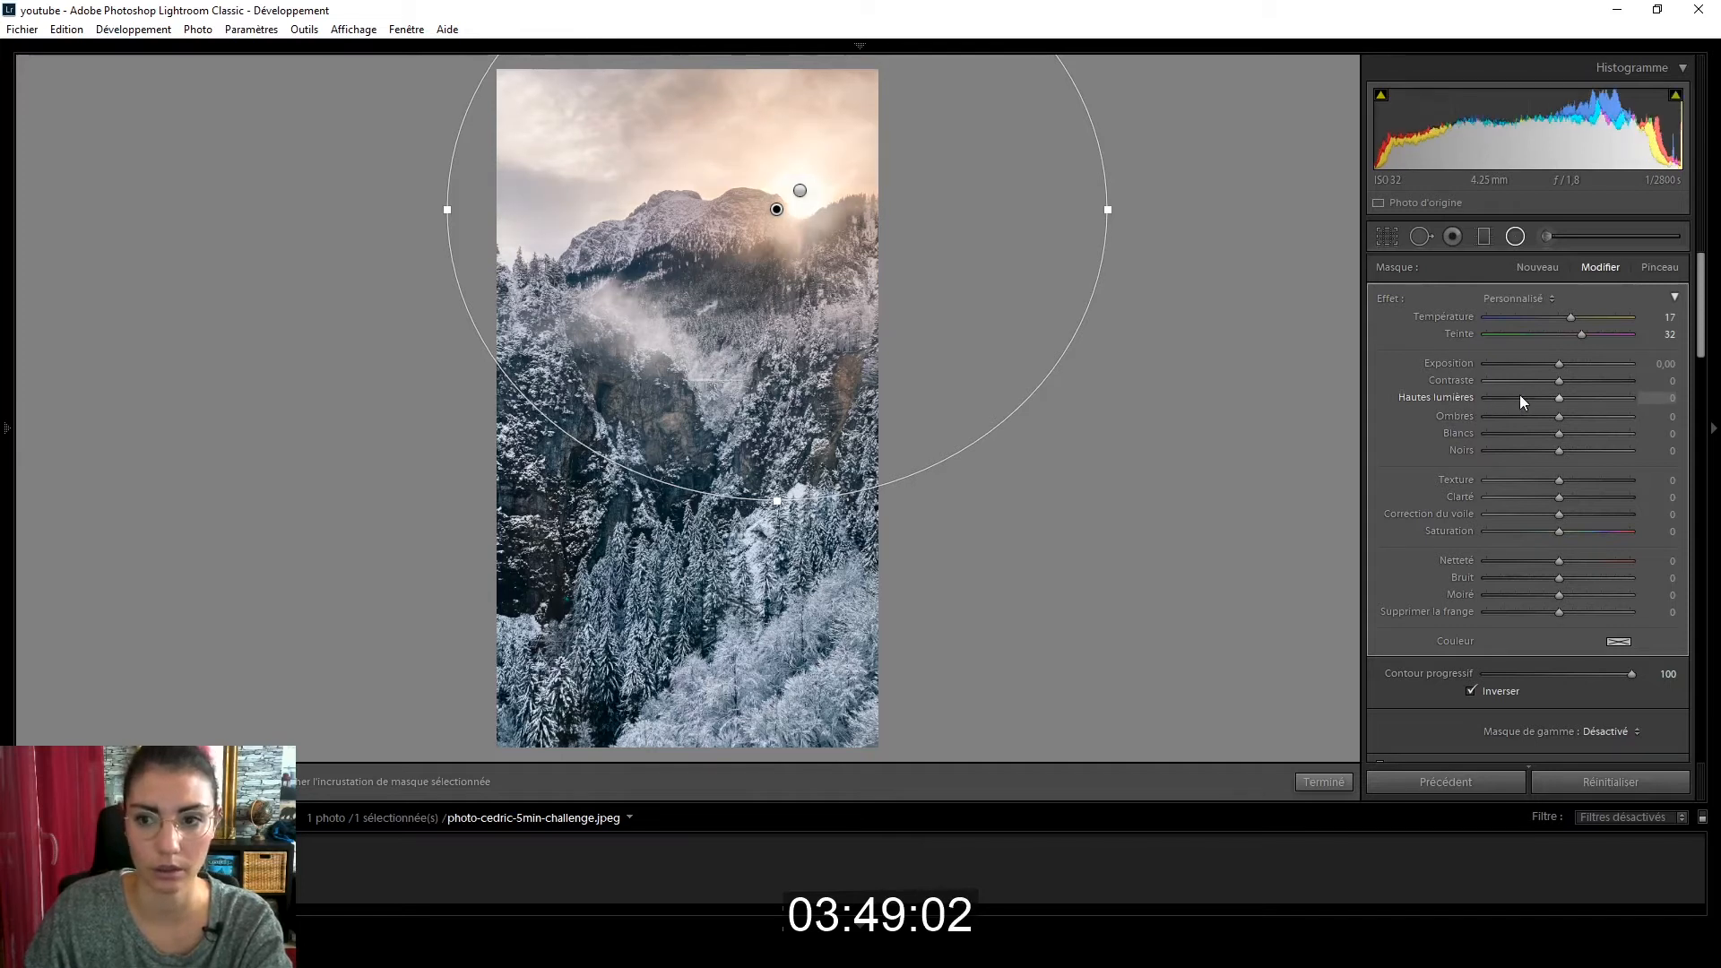
left_click(1323, 781)
Step: In the before/after comparison, add a slightly tilted graduated filter over the lower forest with temperature −7, finish it and leave the comparison
key("y")
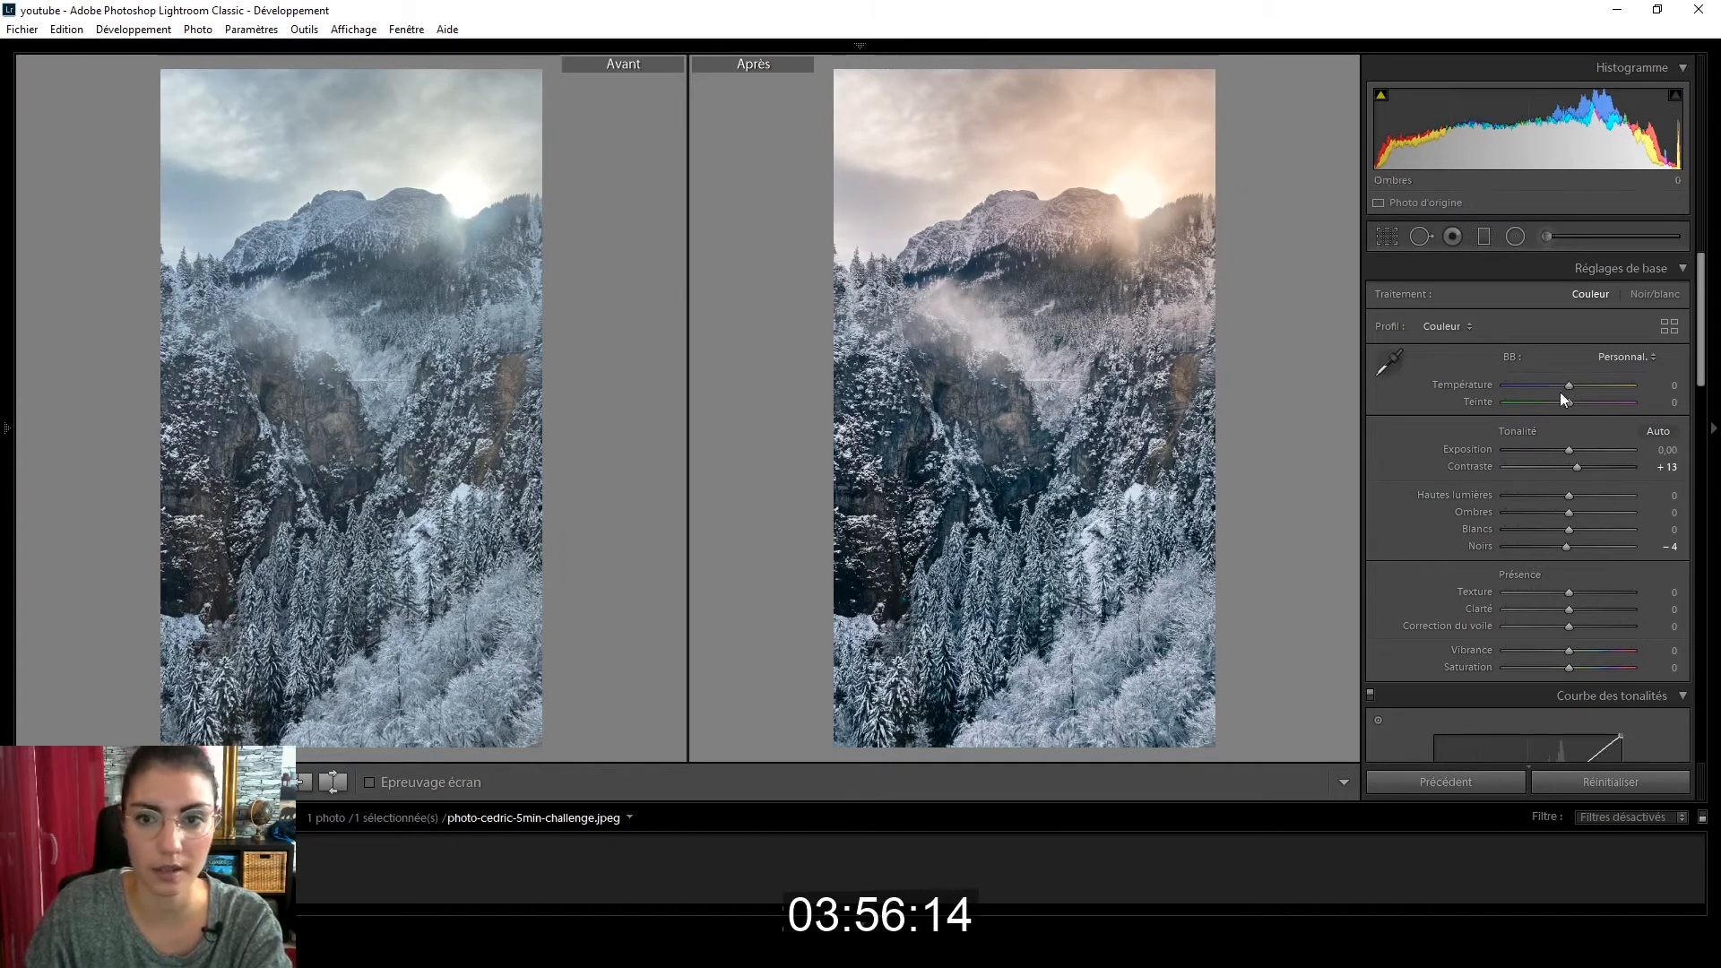
left_click(1485, 237)
left_click_drag(1578, 315, 1550, 315)
left_click_drag(1037, 536, 986, 768)
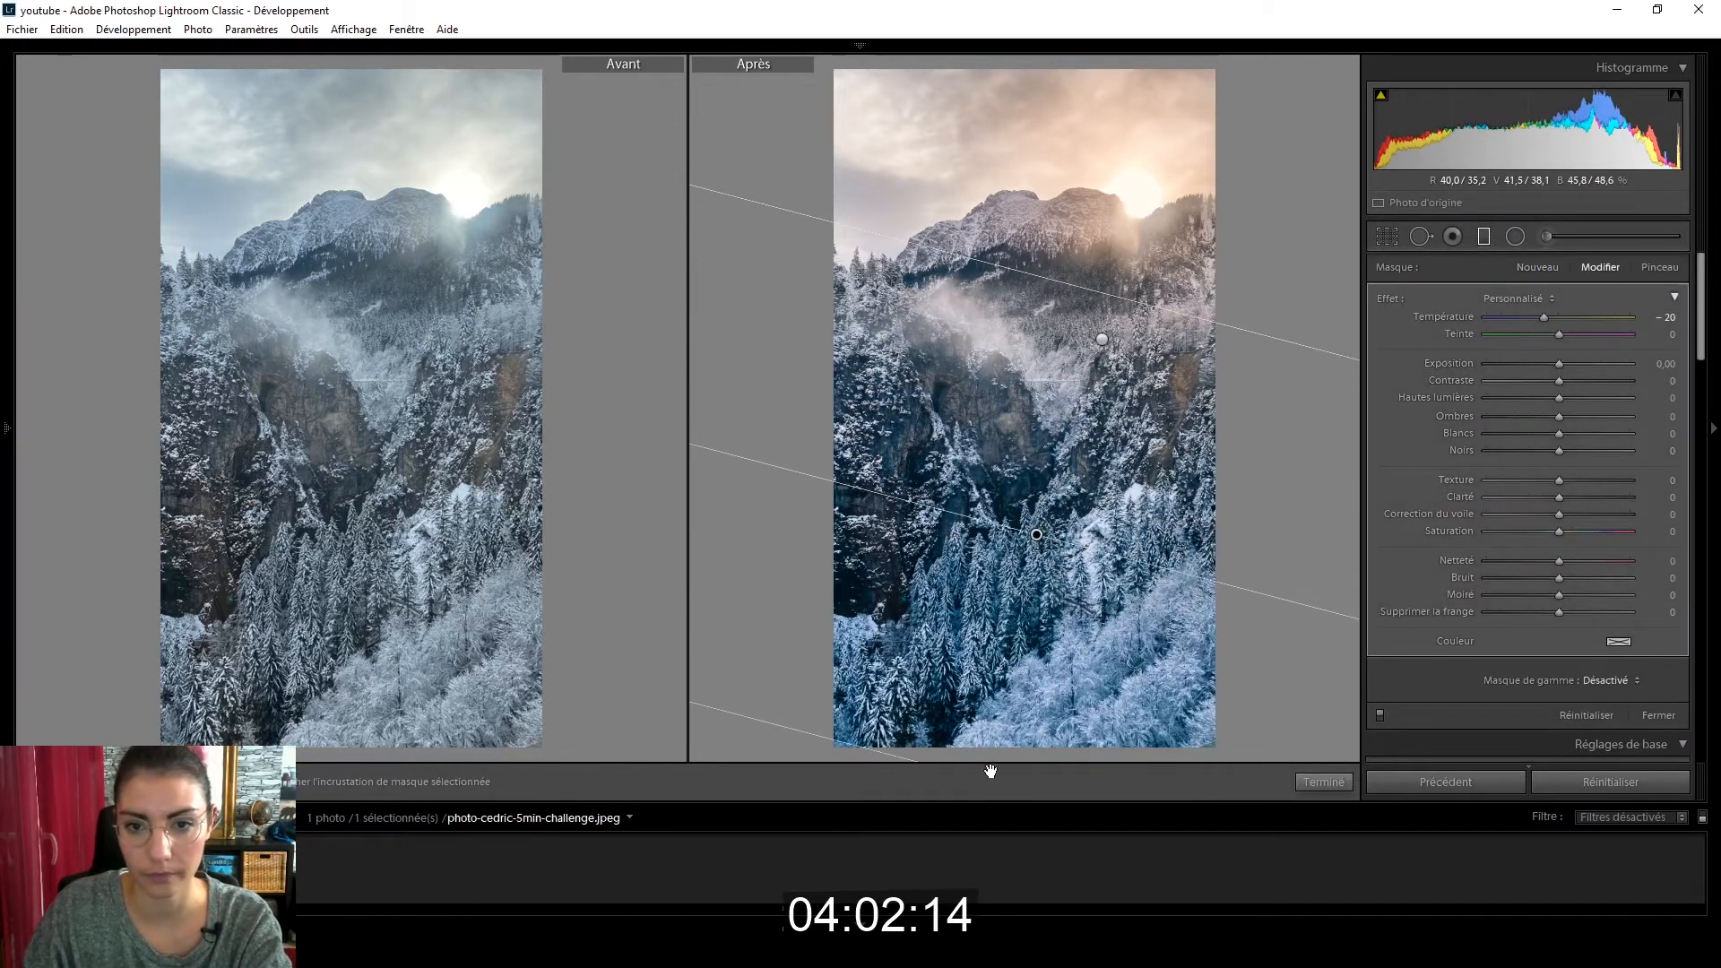
left_click_drag(1543, 315, 1556, 315)
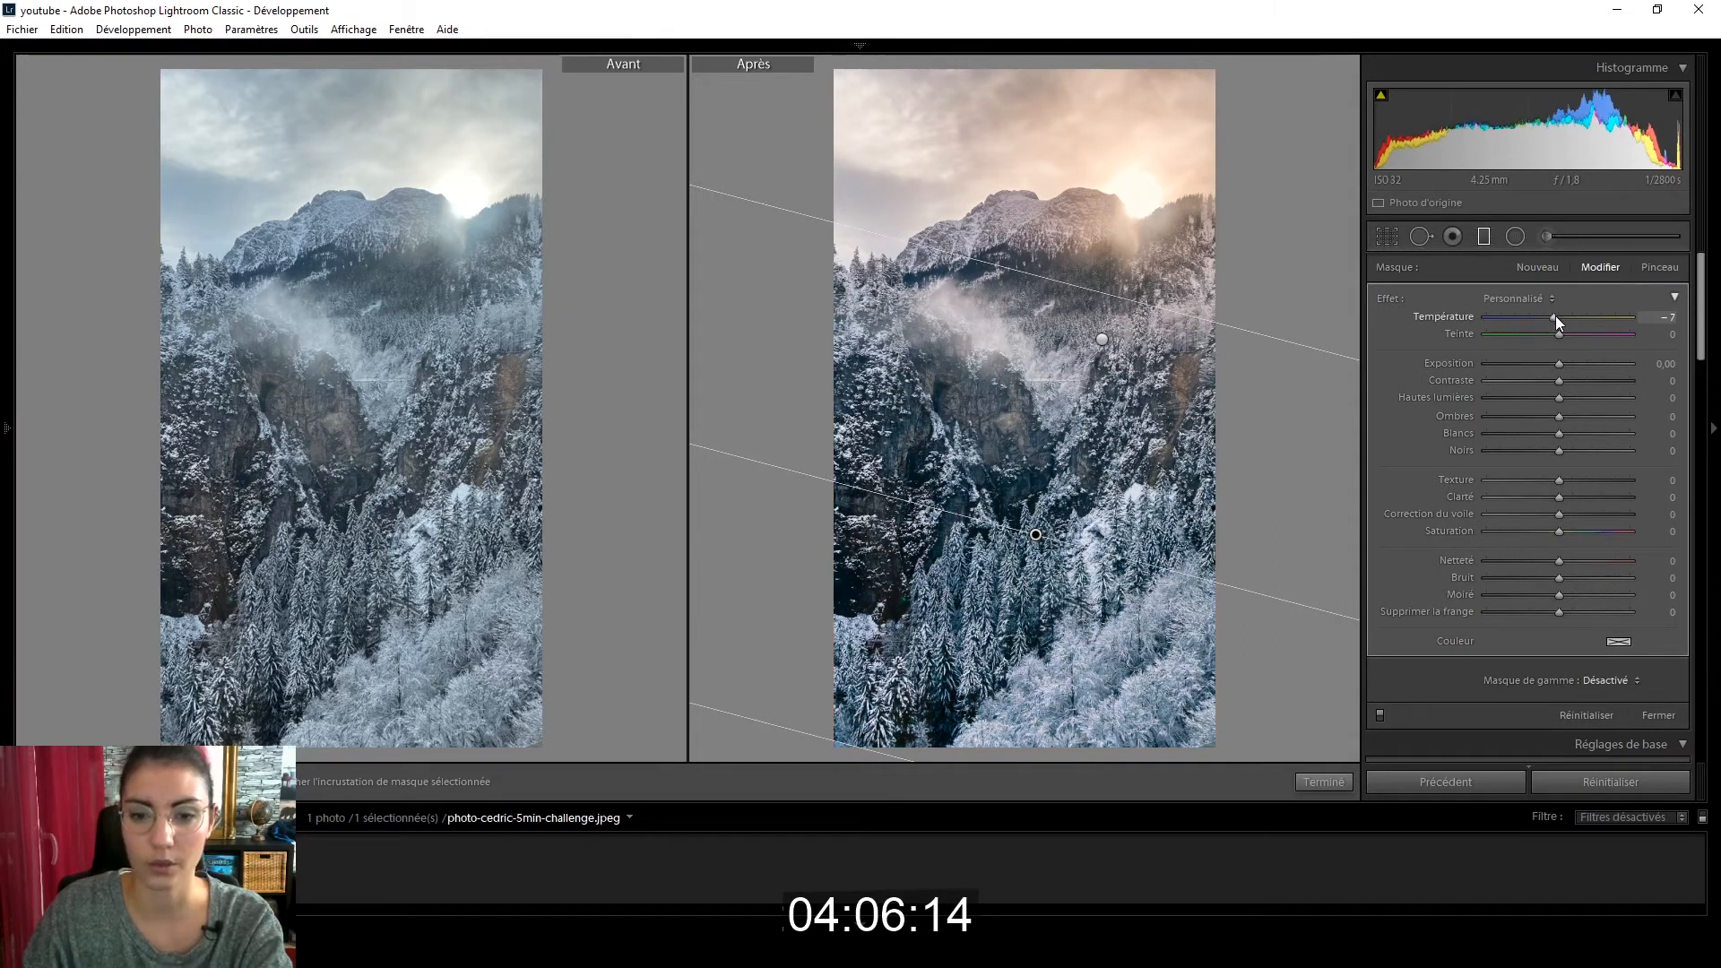
mouse_move(1035, 534)
left_mouse_down()
mouse_move(1070, 418)
mouse_move(1030, 570)
mouse_move(1034, 545)
left_mouse_up()
left_click(1318, 783)
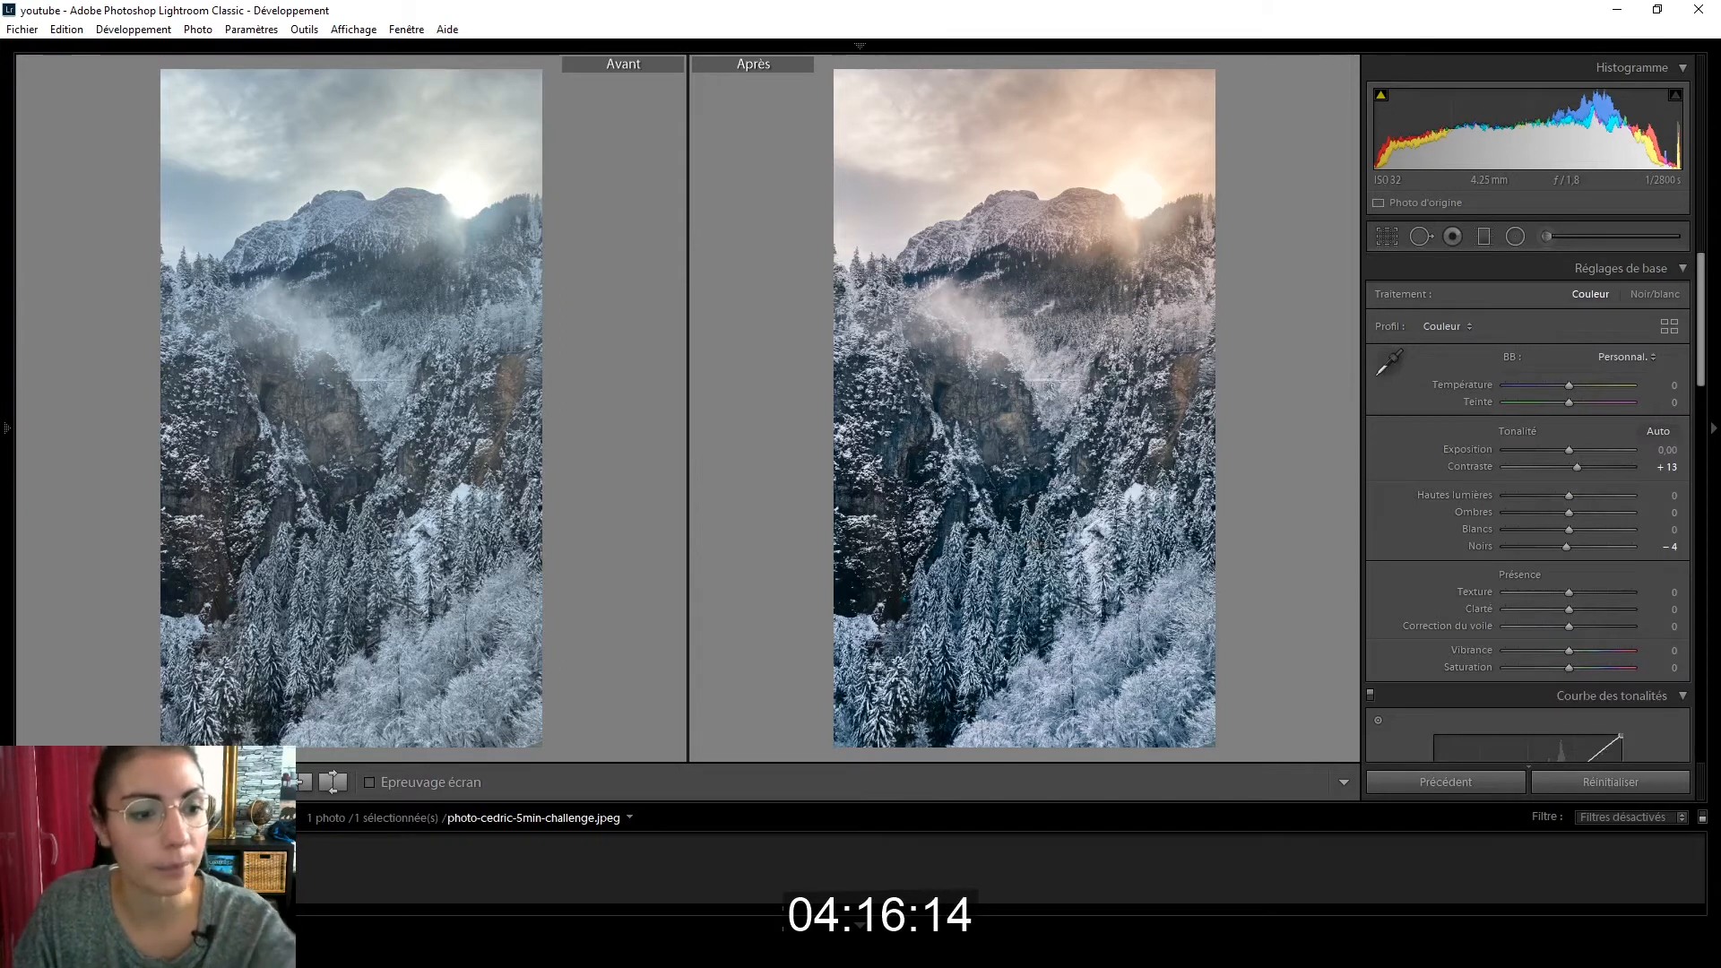
key("y")
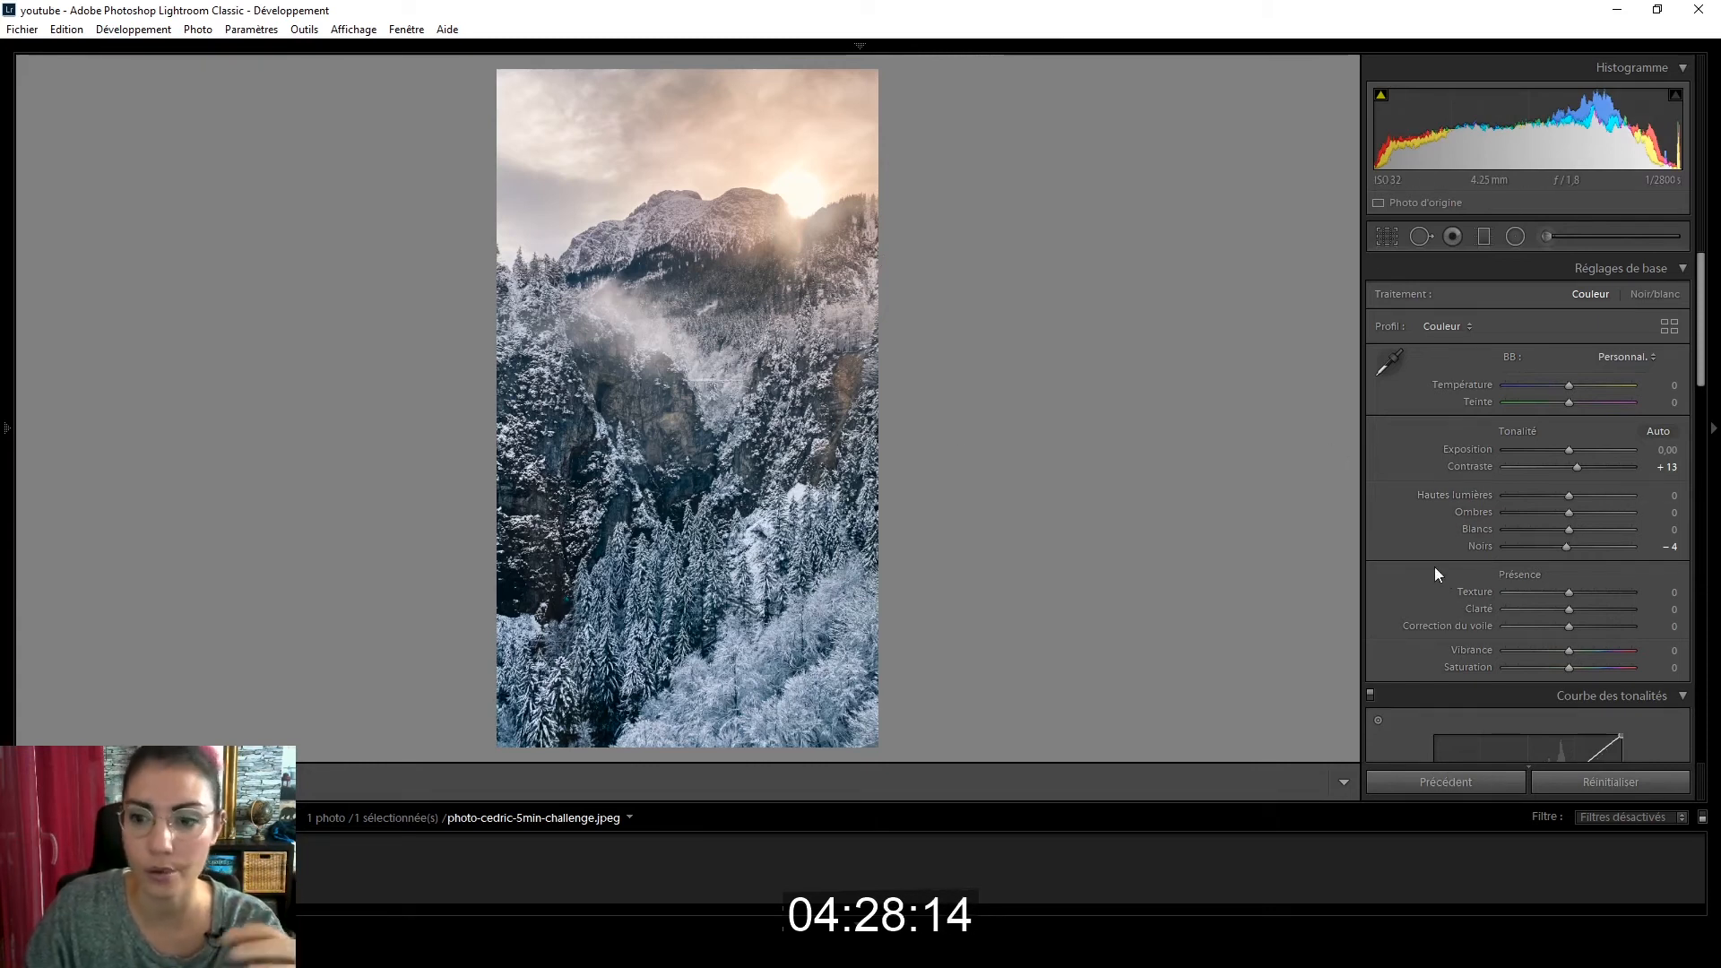
Step: Adjust the individual colours: set yellow hue to −24 and yellow saturation to +4, and orange hue to −19
scroll(1433, 566, "down", 5)
scroll(1426, 519, "down", 2)
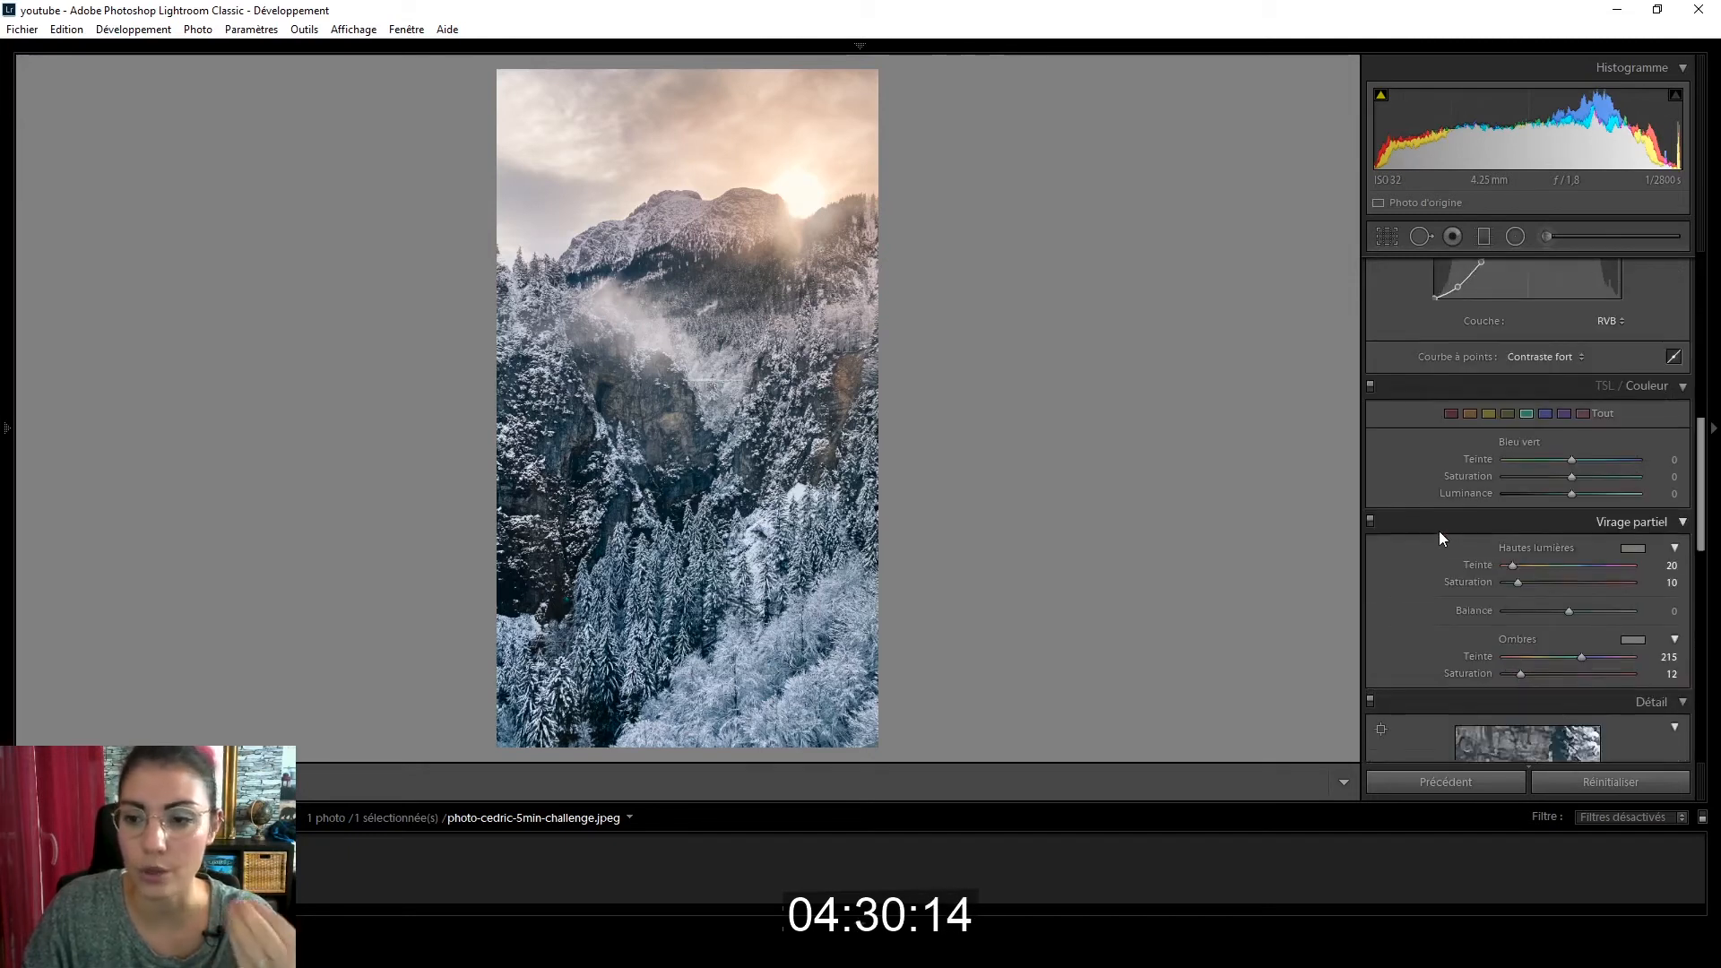
left_click(1488, 414)
left_click(1538, 459)
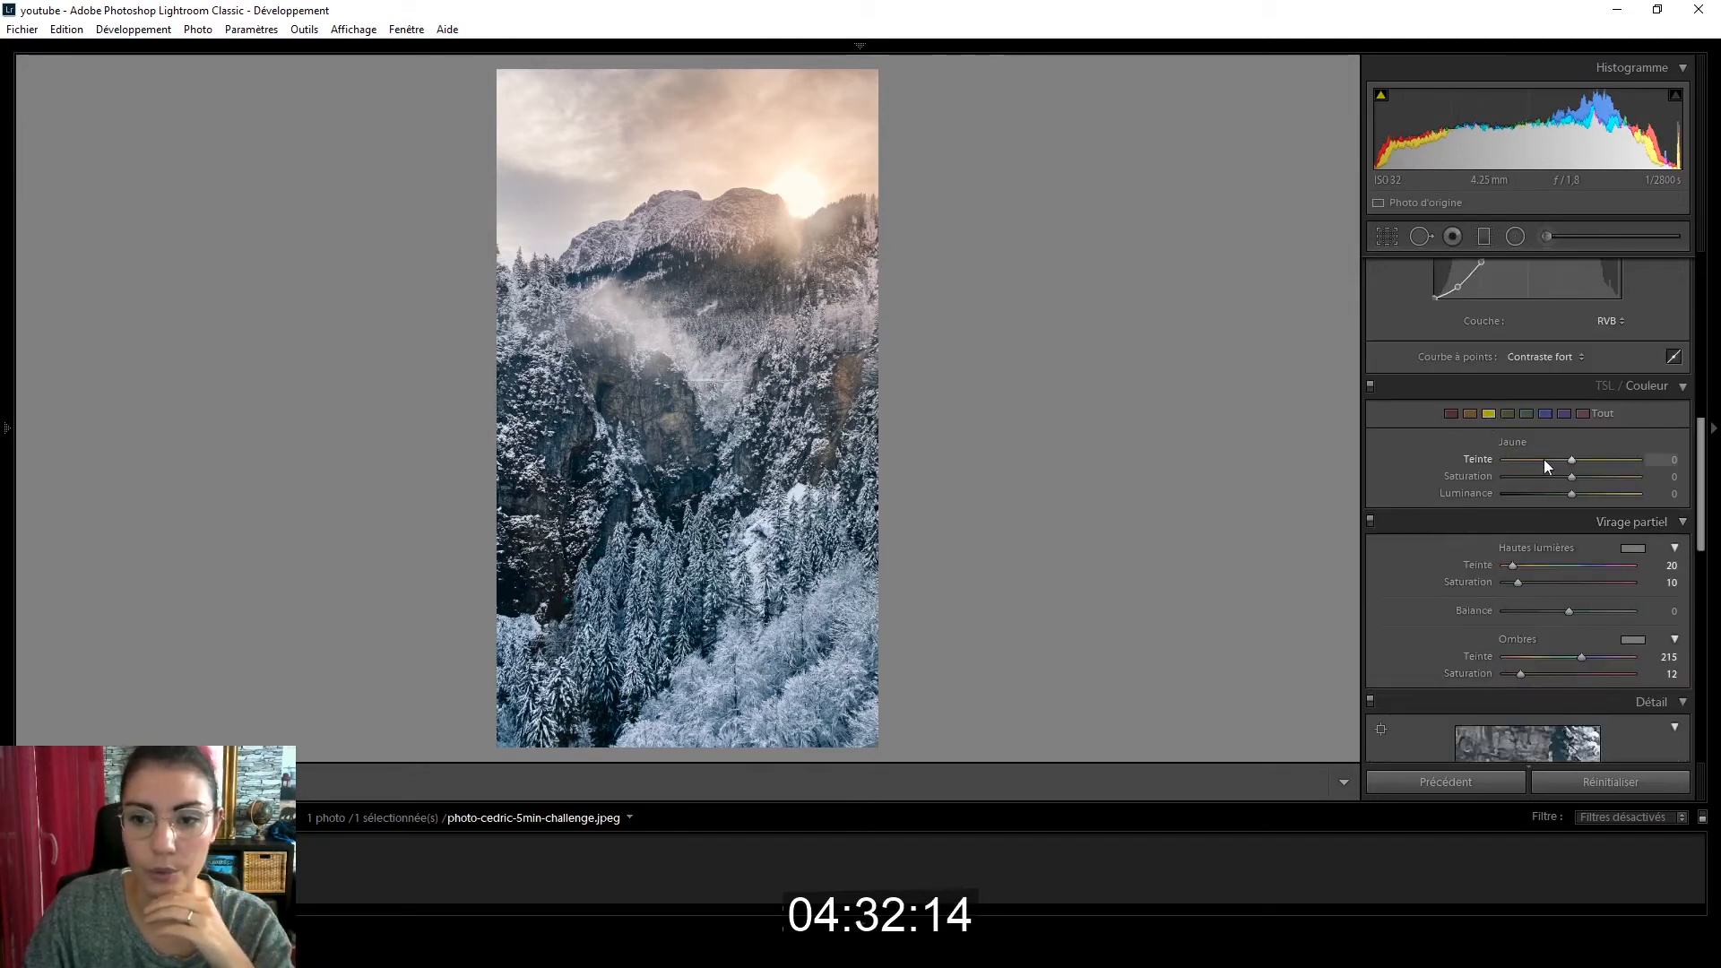
left_click_drag(1538, 459, 1574, 476)
left_click(1468, 416)
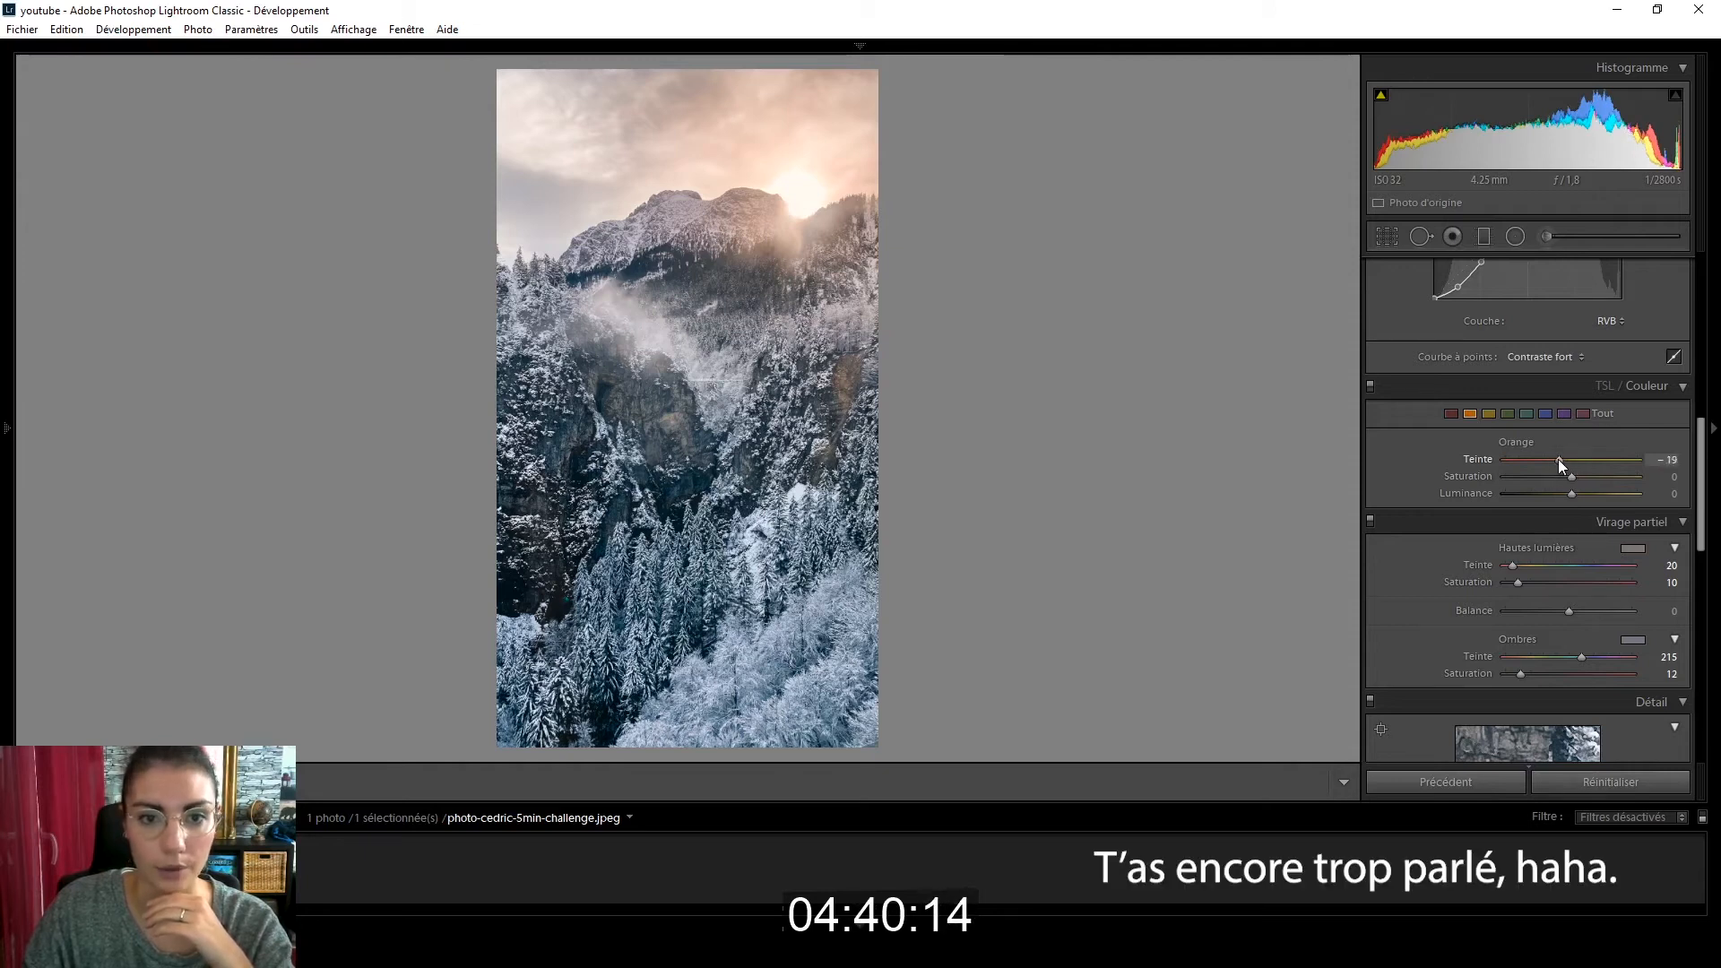
left_click(1488, 414)
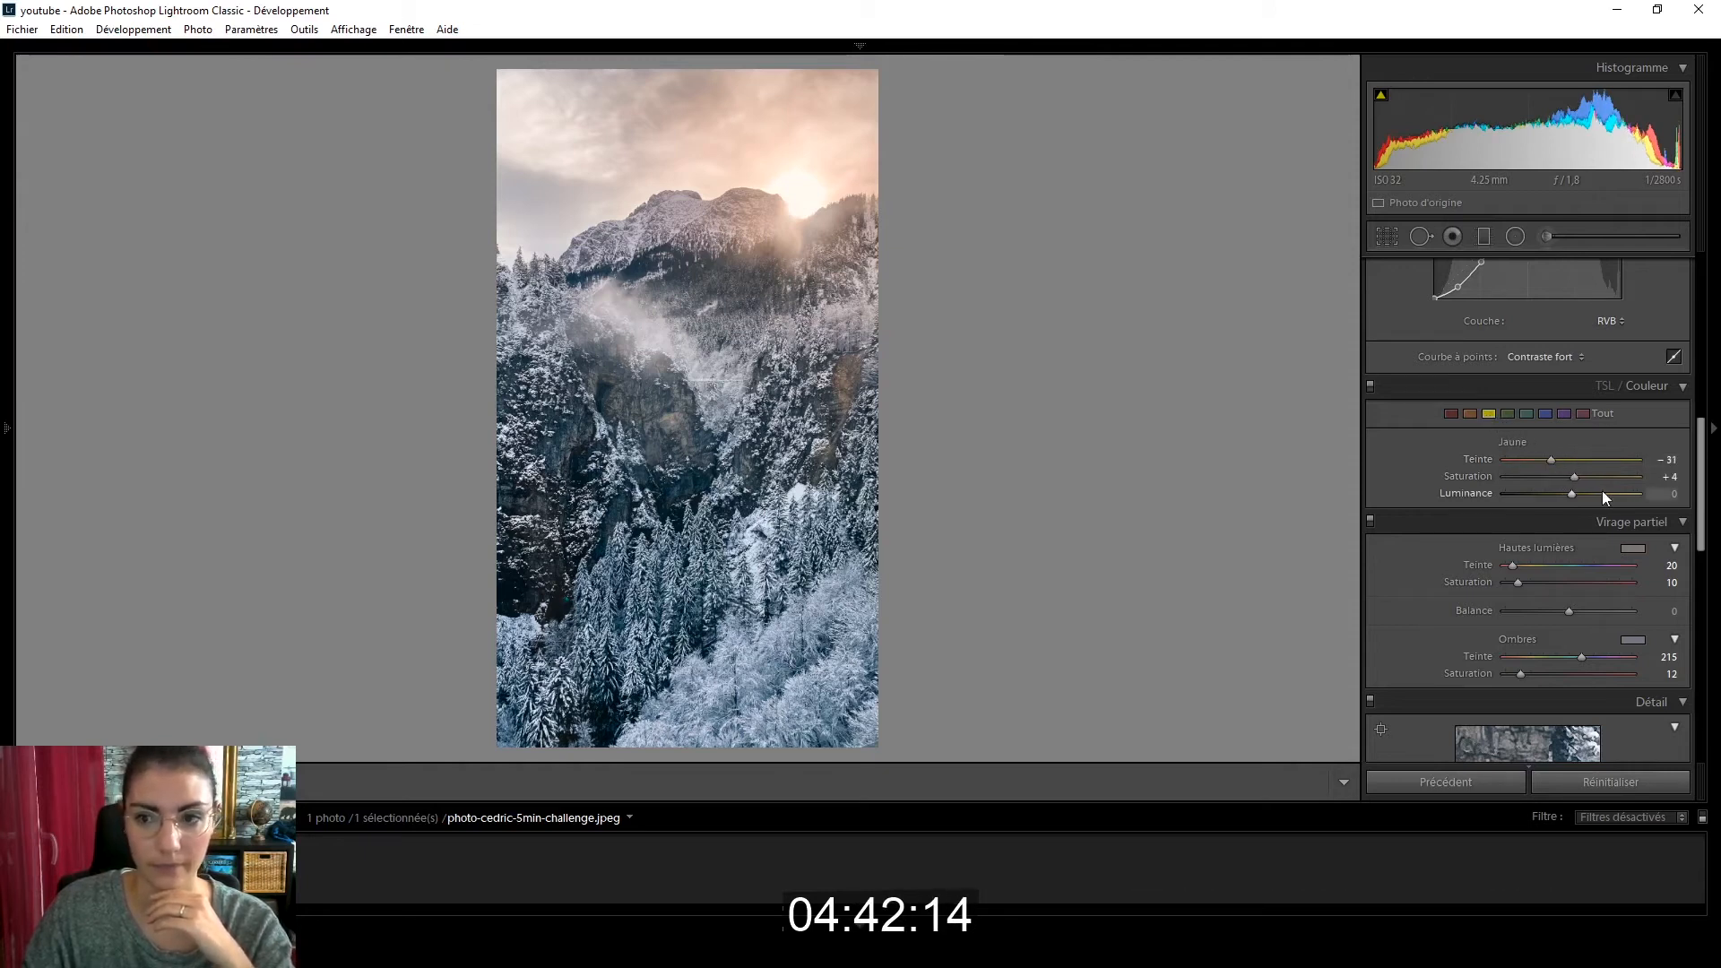
left_click(1557, 460)
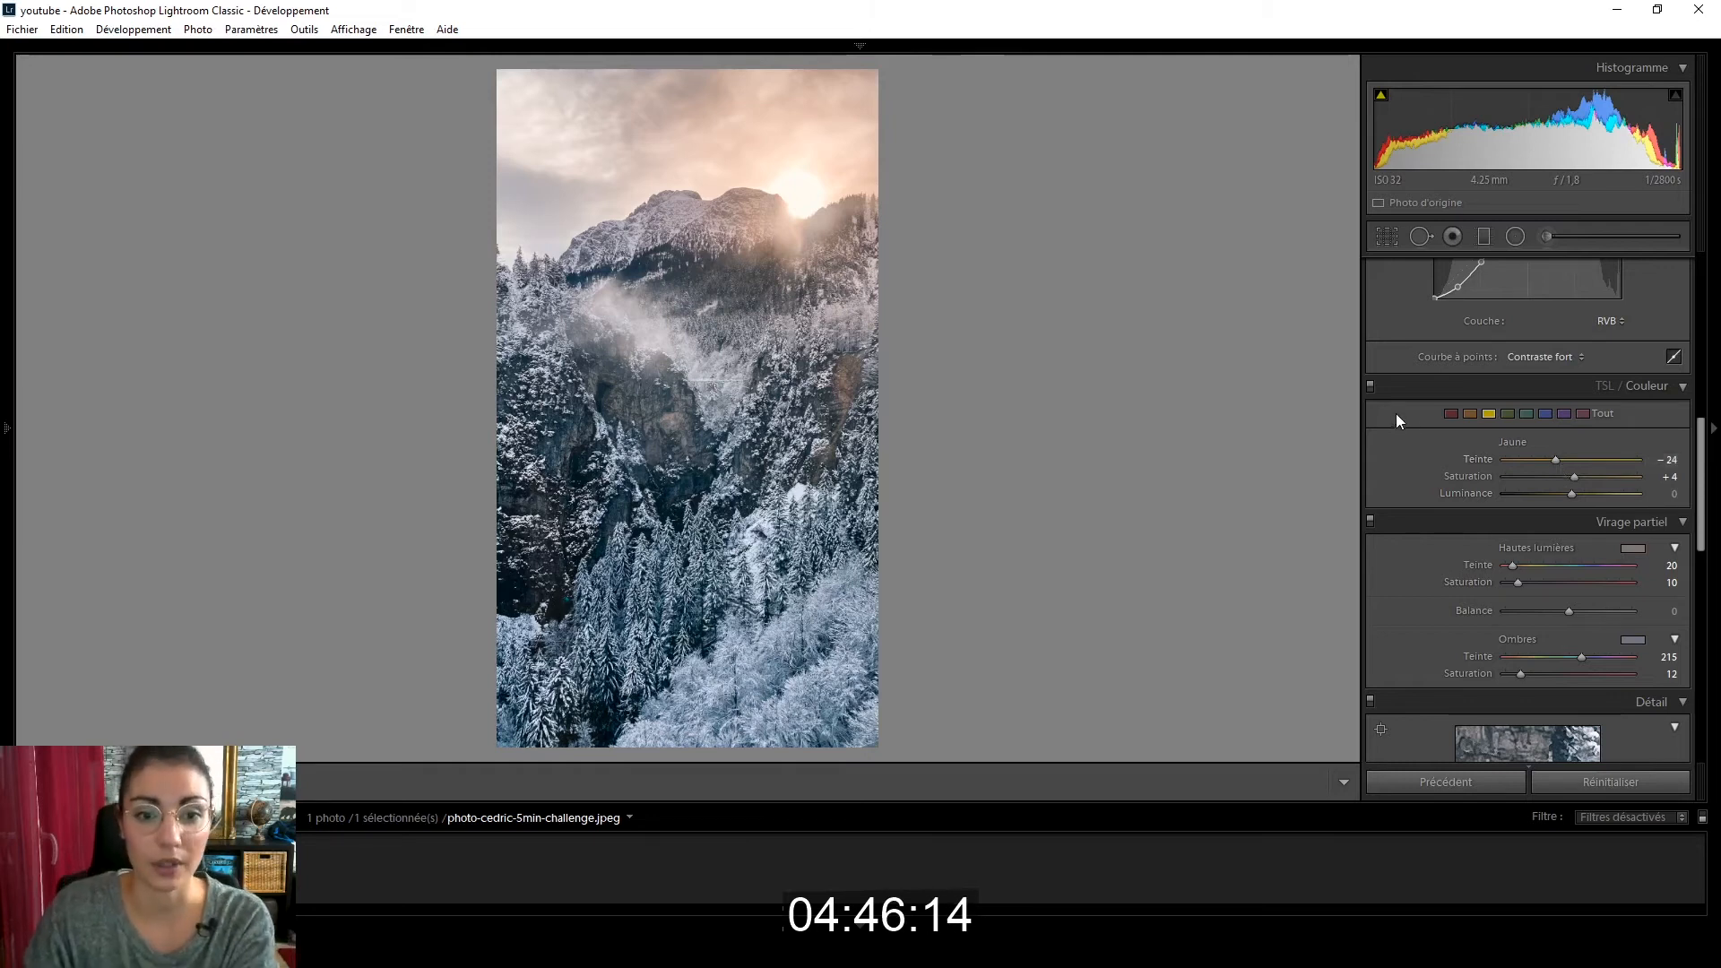
Step: Return to the basic adjustments and compare the finished photo side by side with the original
scroll(1448, 445, "up", 8)
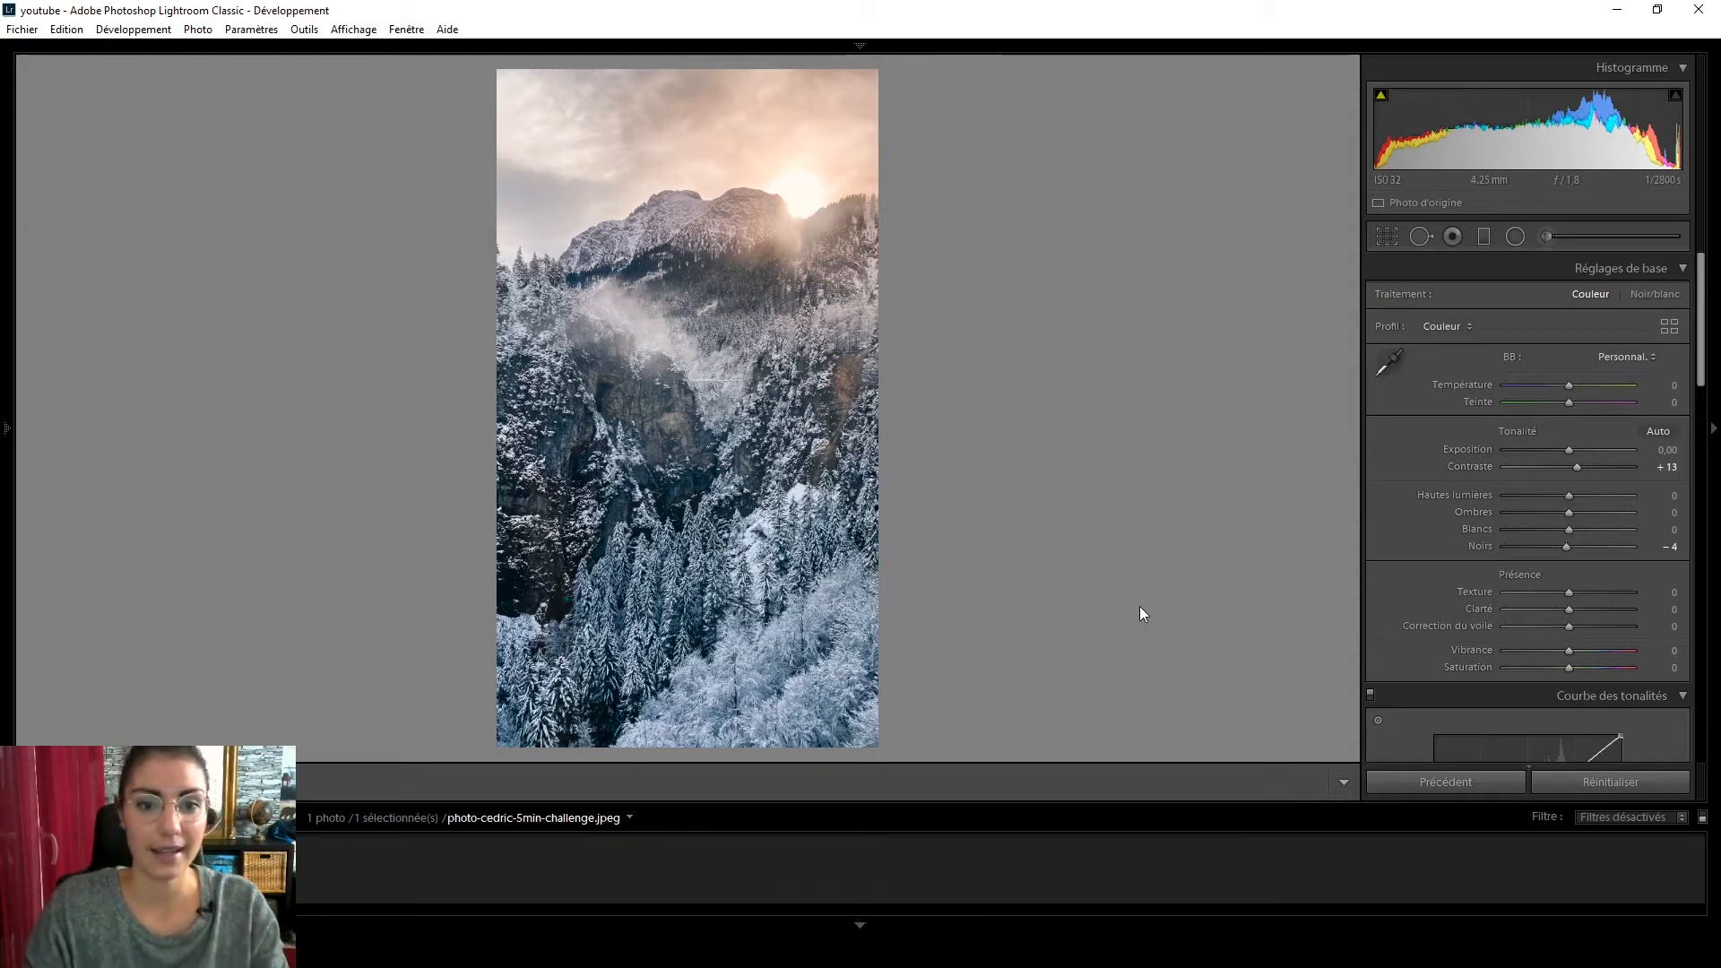
key("y")
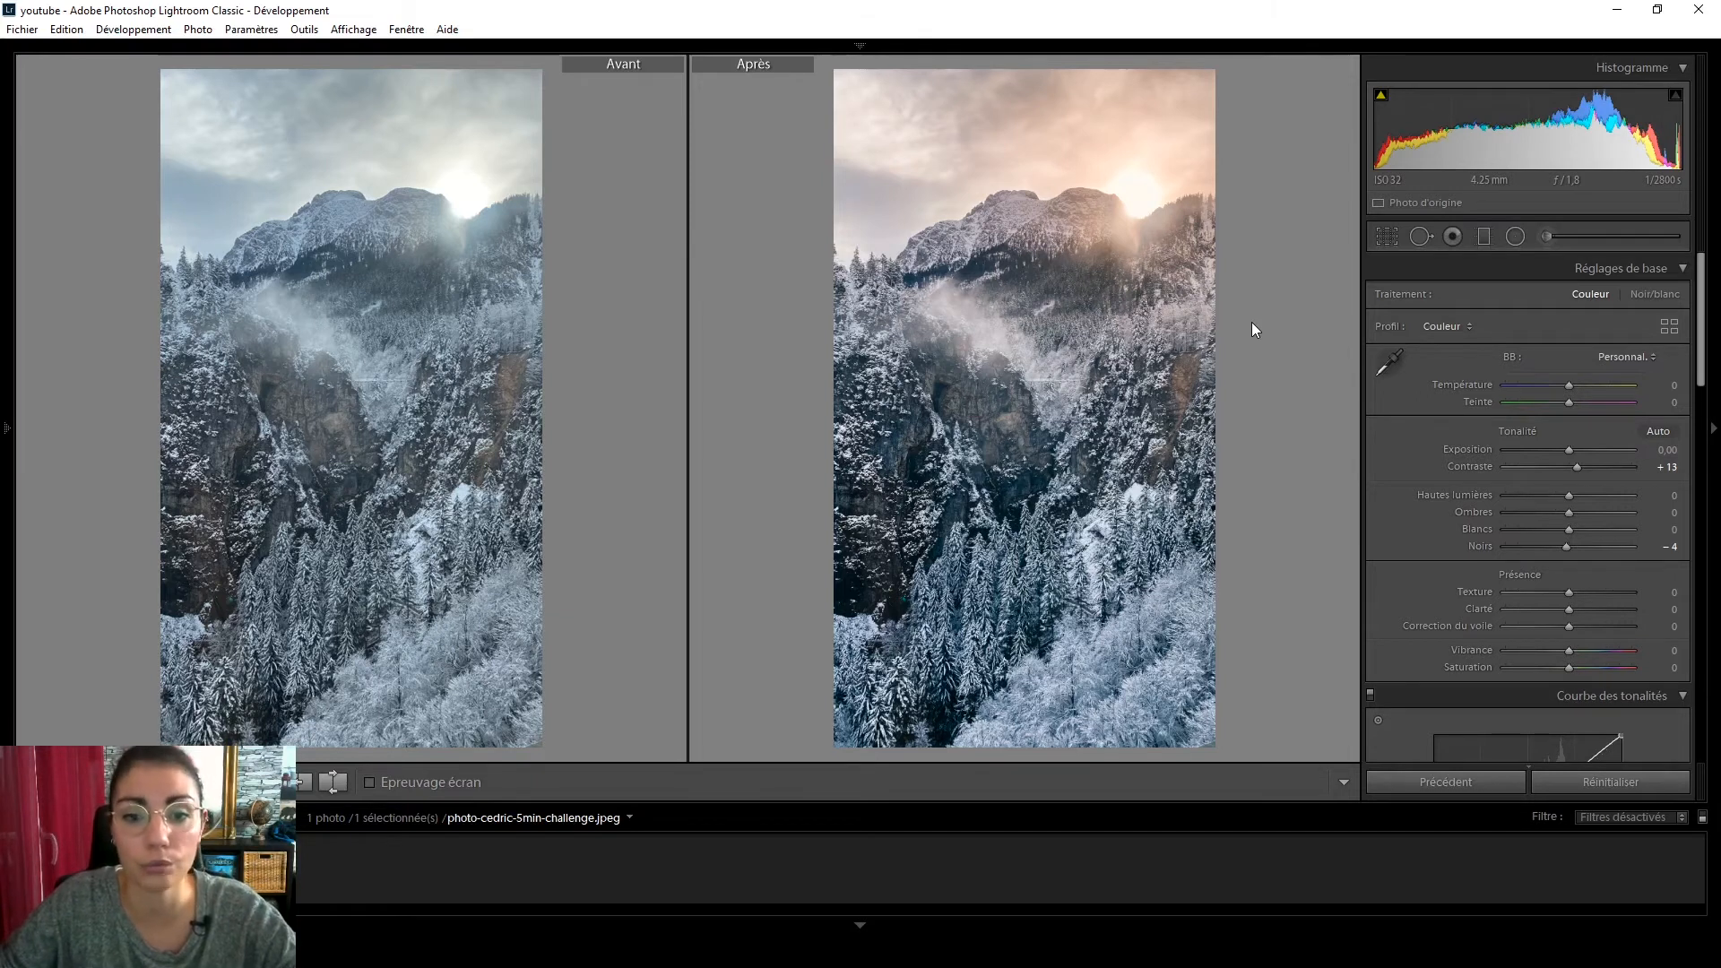
Step: Try lowering the photo's shadows to −65, and undo the change
left_click(1528, 512)
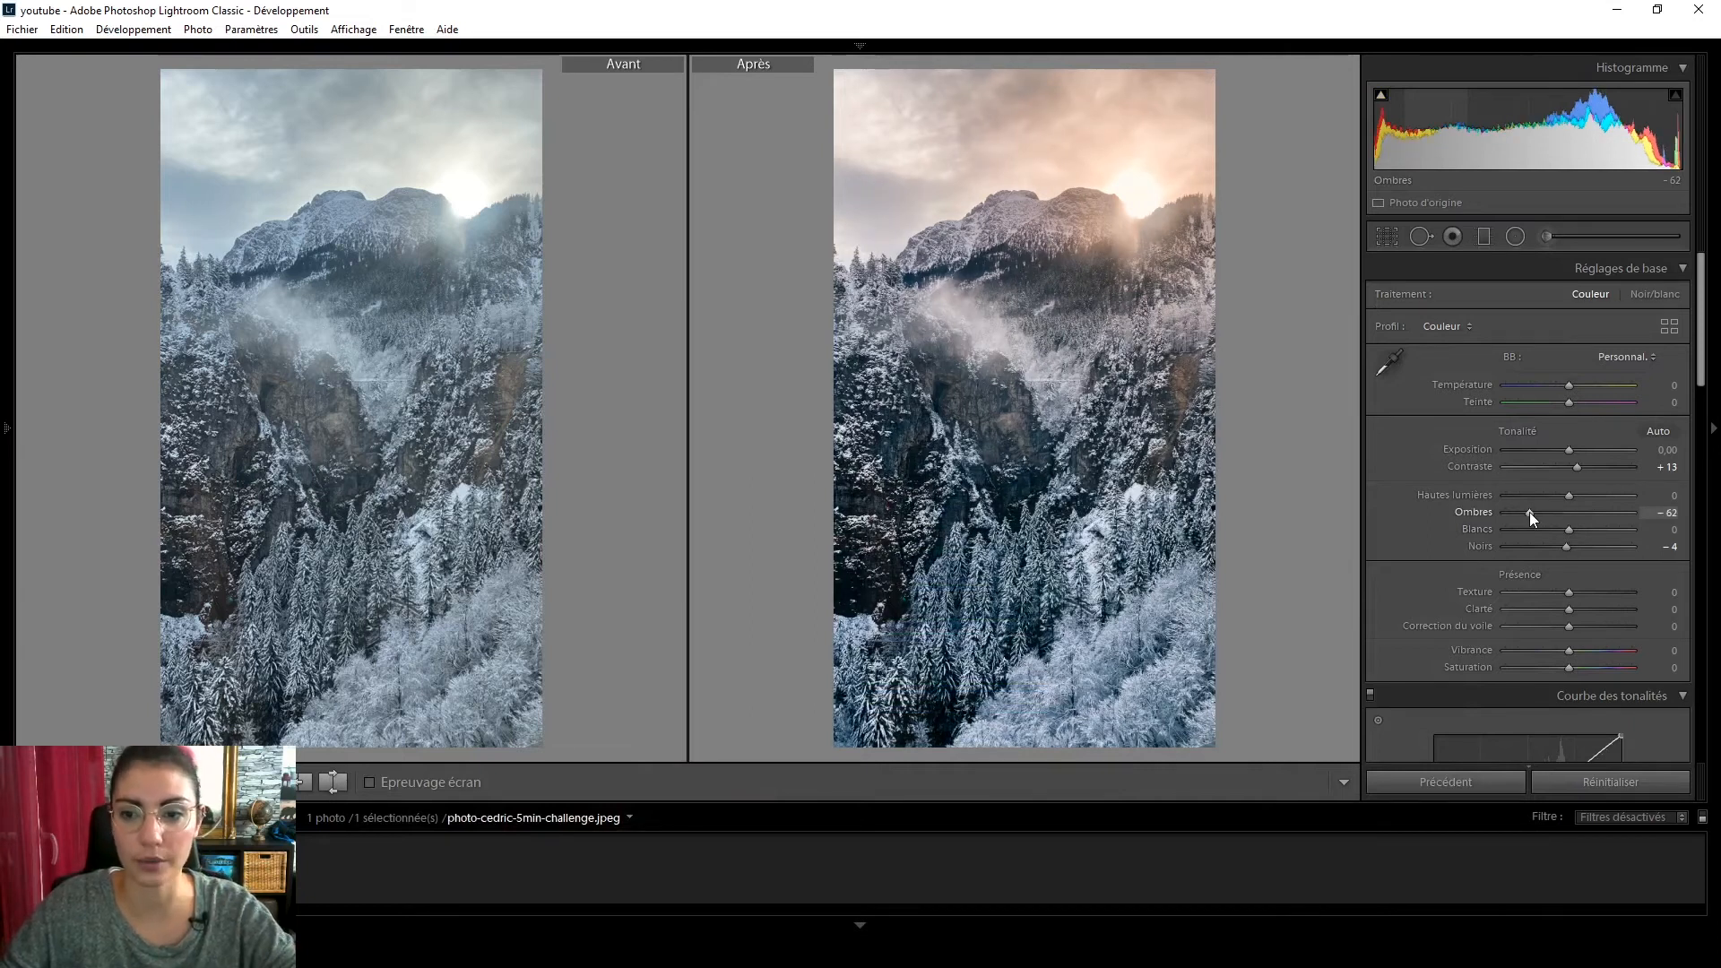
left_click_drag(1528, 513, 1527, 513)
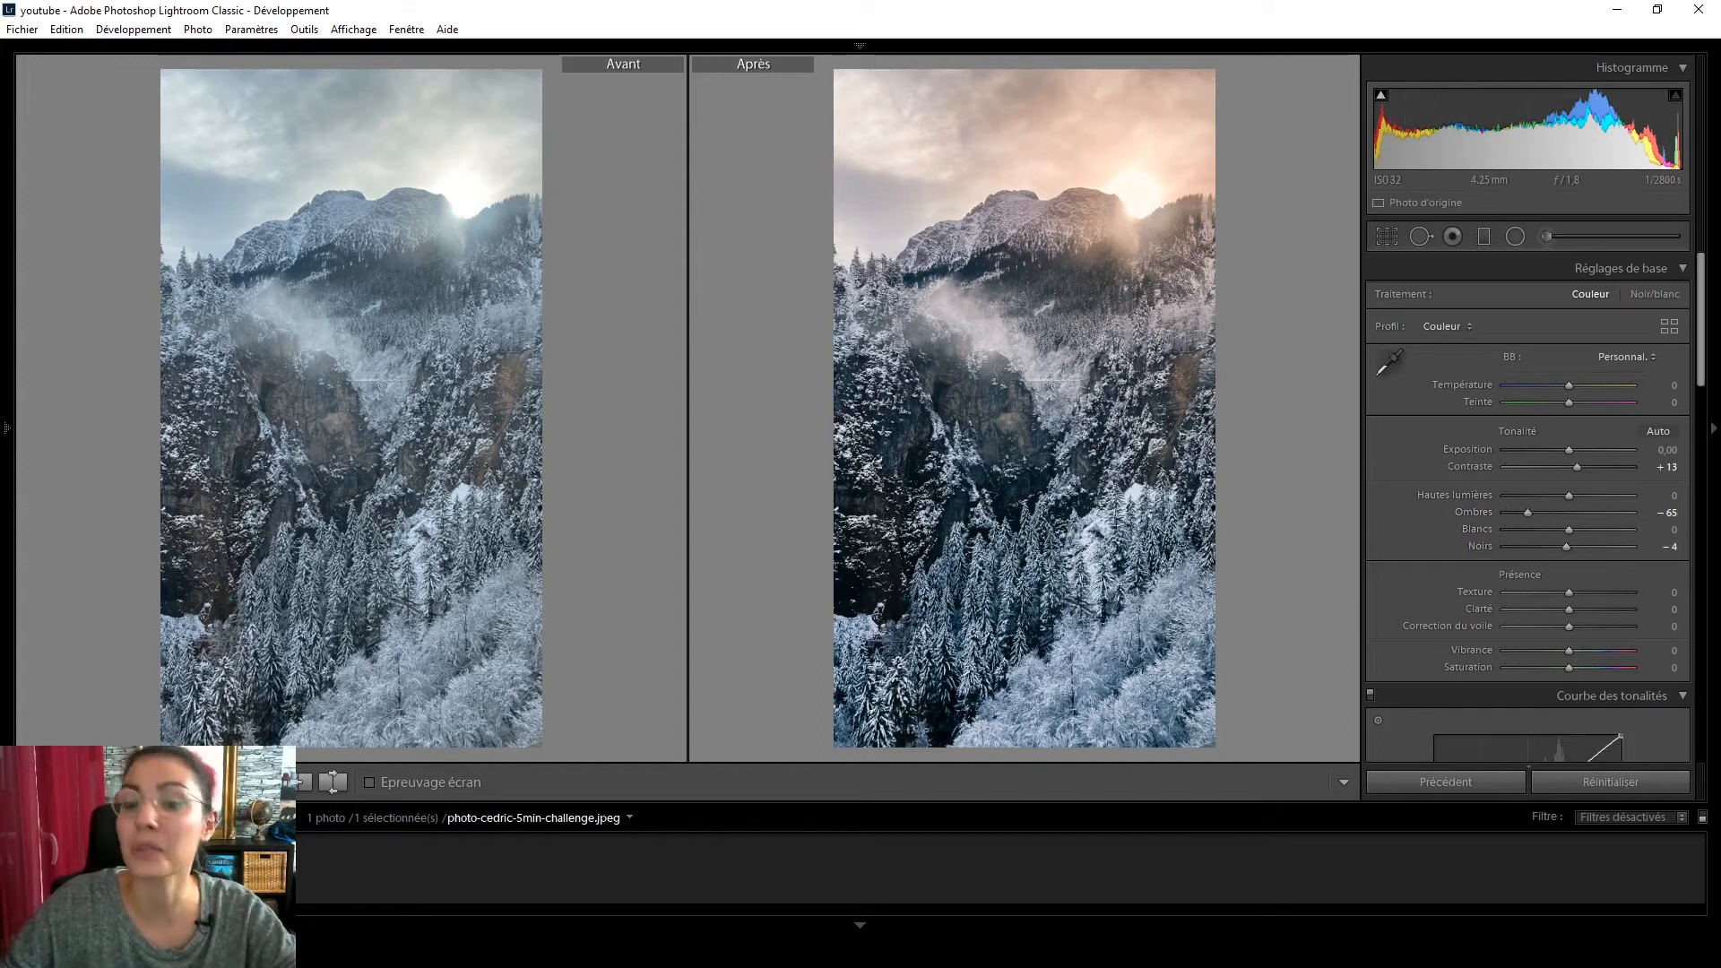
key("ctrl+z")
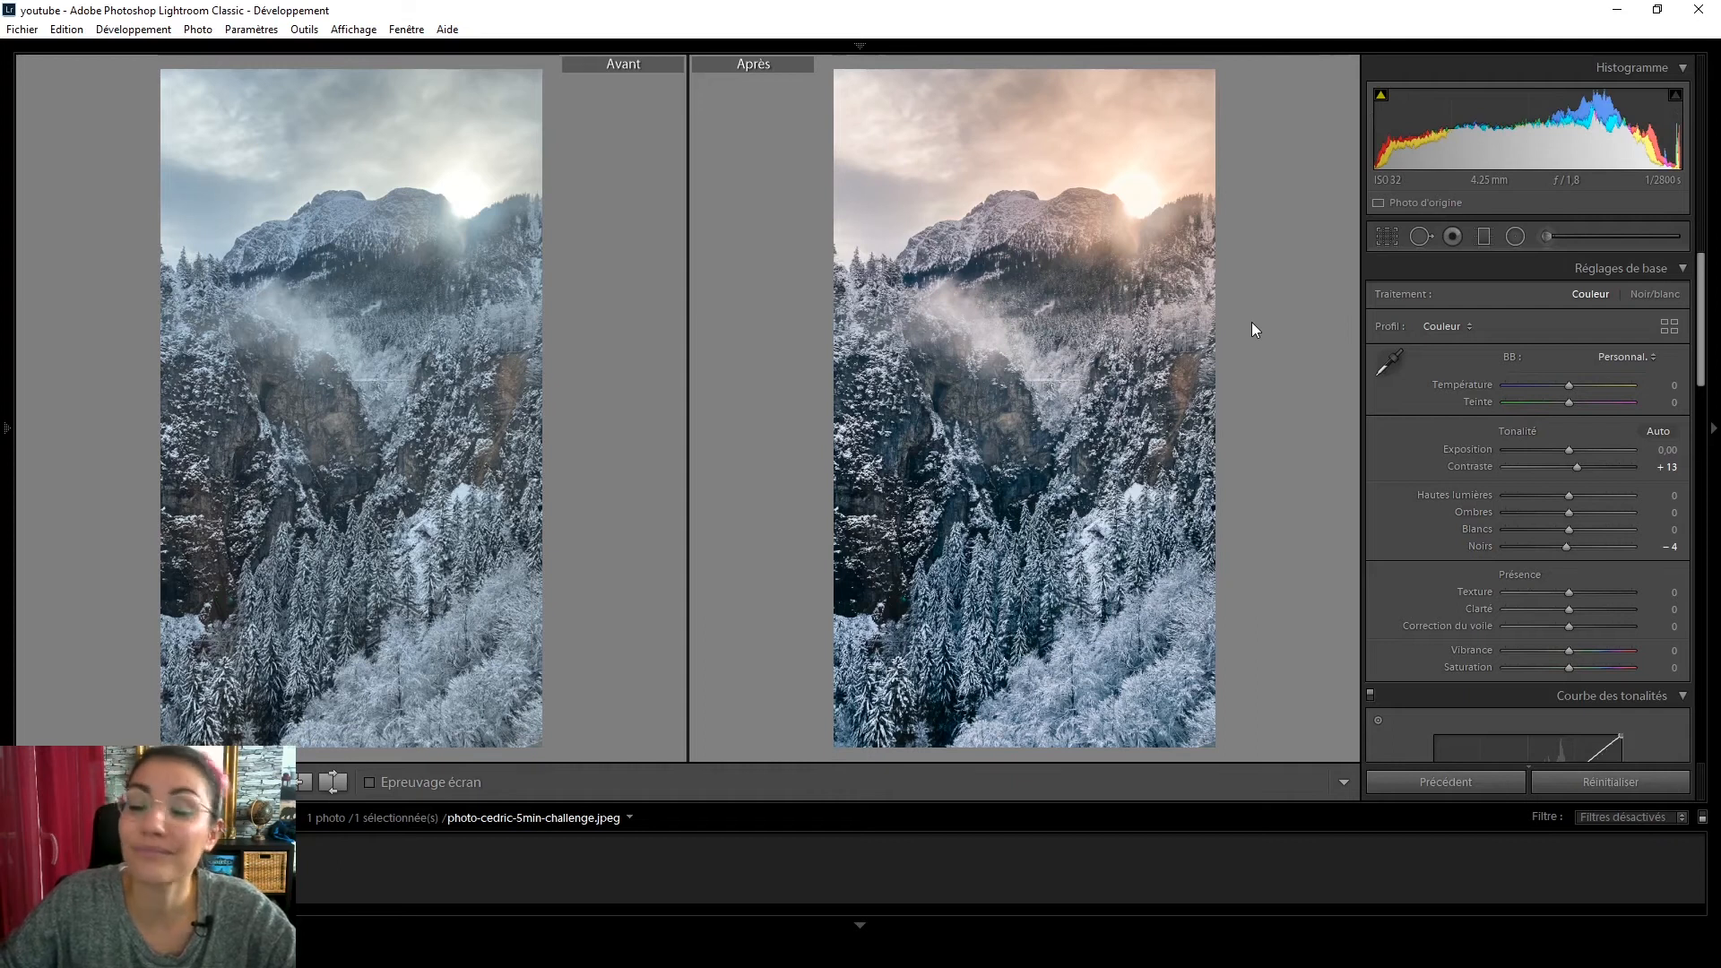